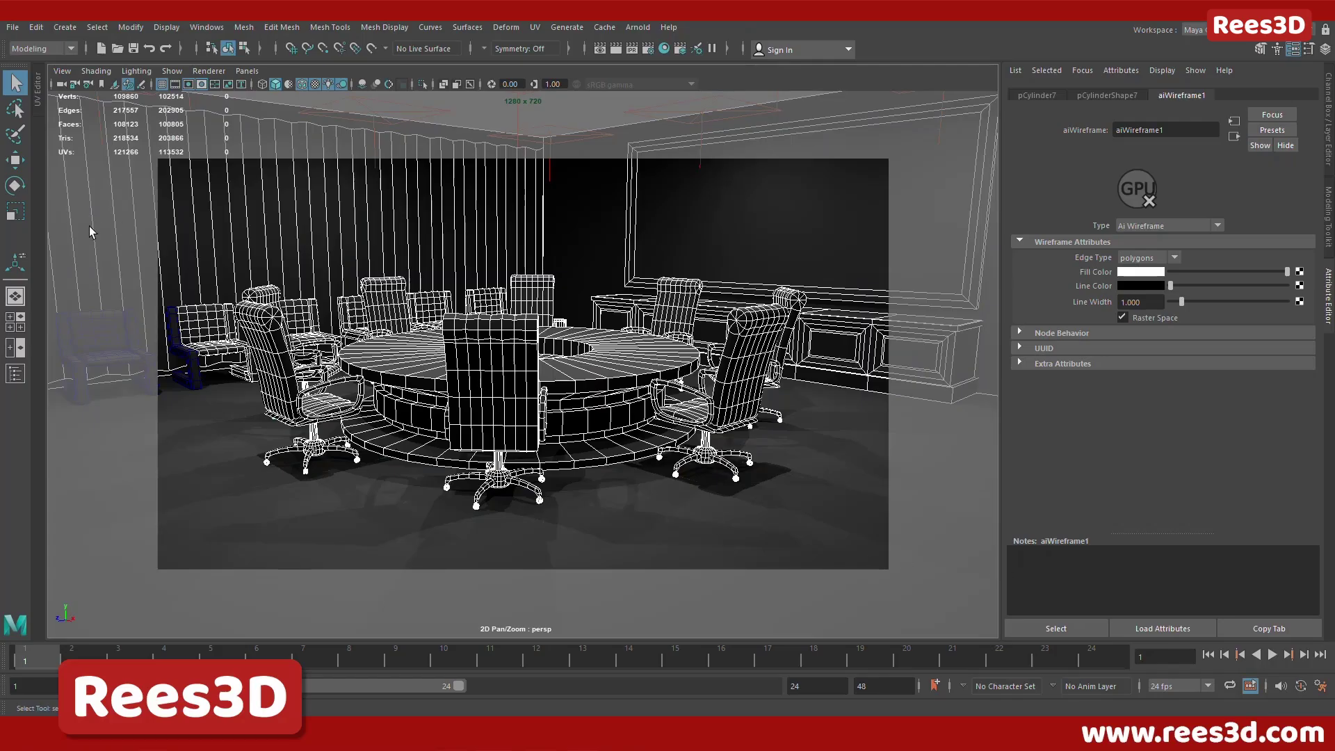
- Turn off smooth preview on the selected chairs and render the current frame with Arnold
drag(89, 226, 994, 528)
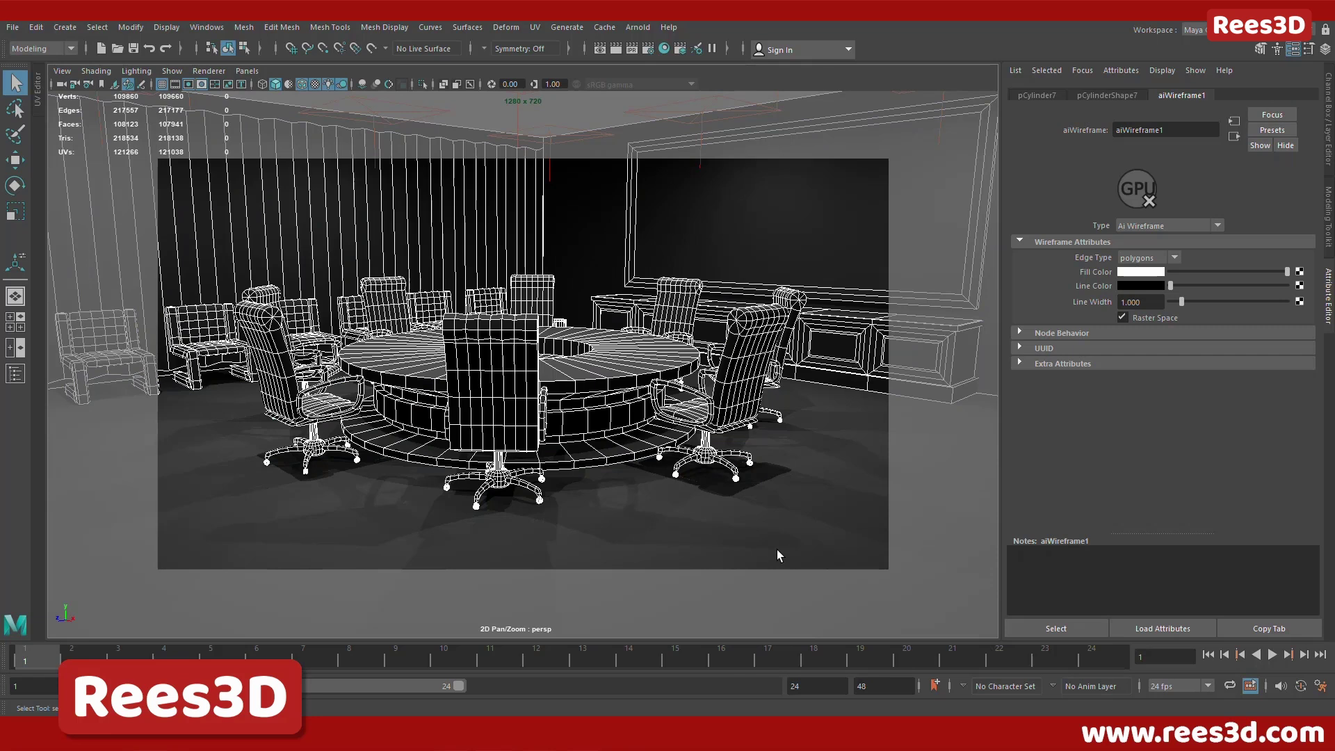
key(1)
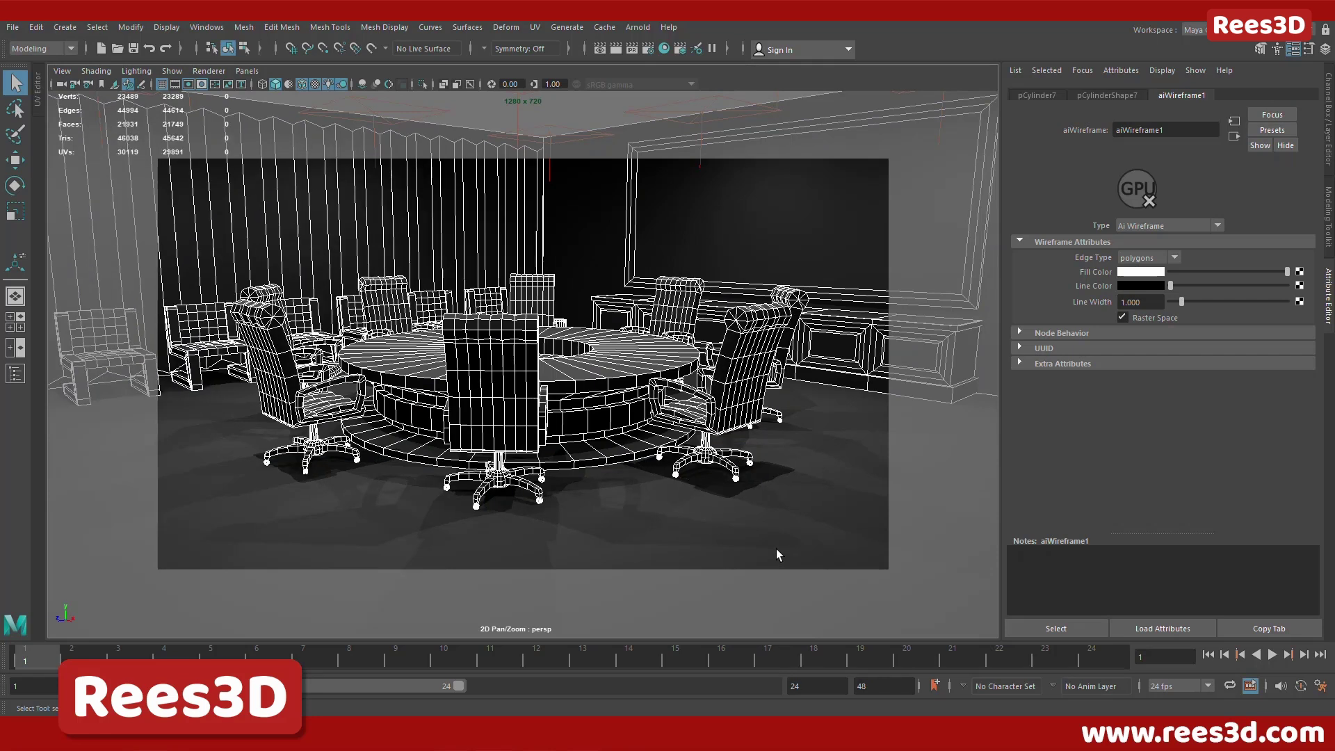
click(600, 48)
click(112, 100)
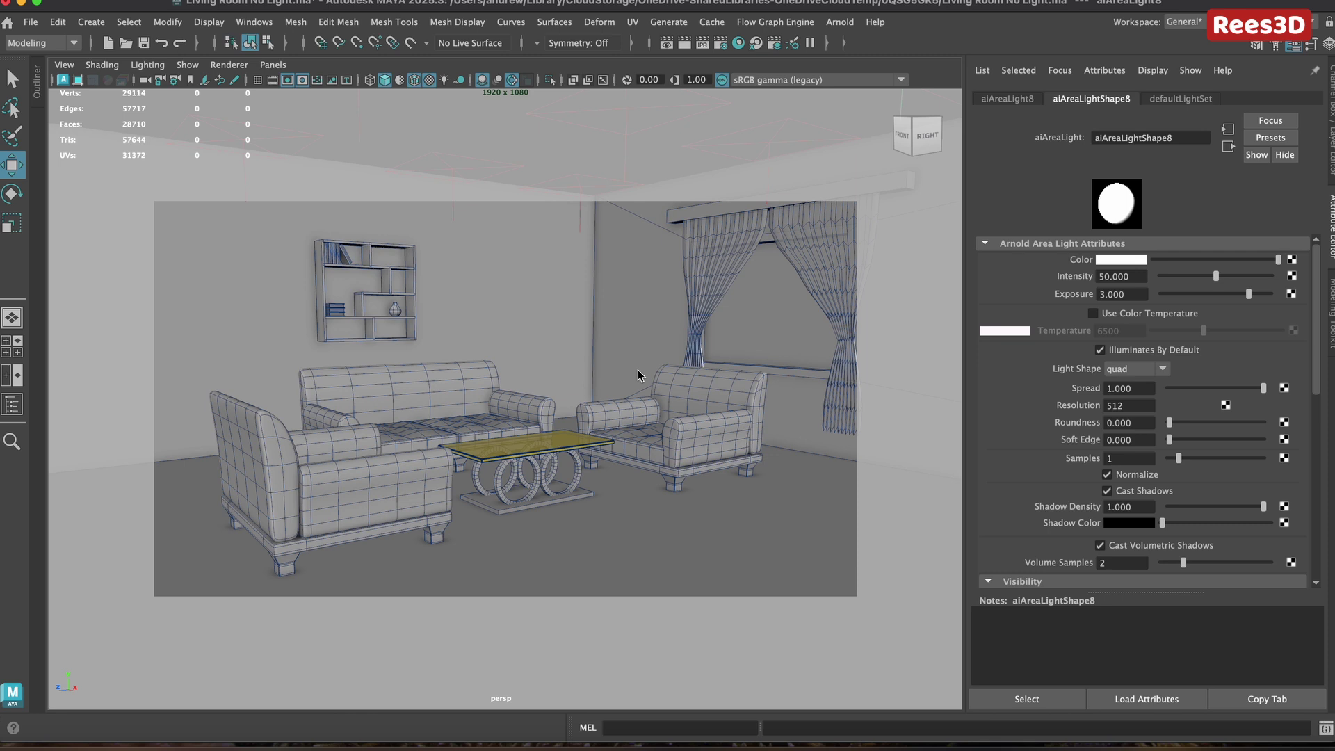
alt+drag(238, 587, 265, 537)
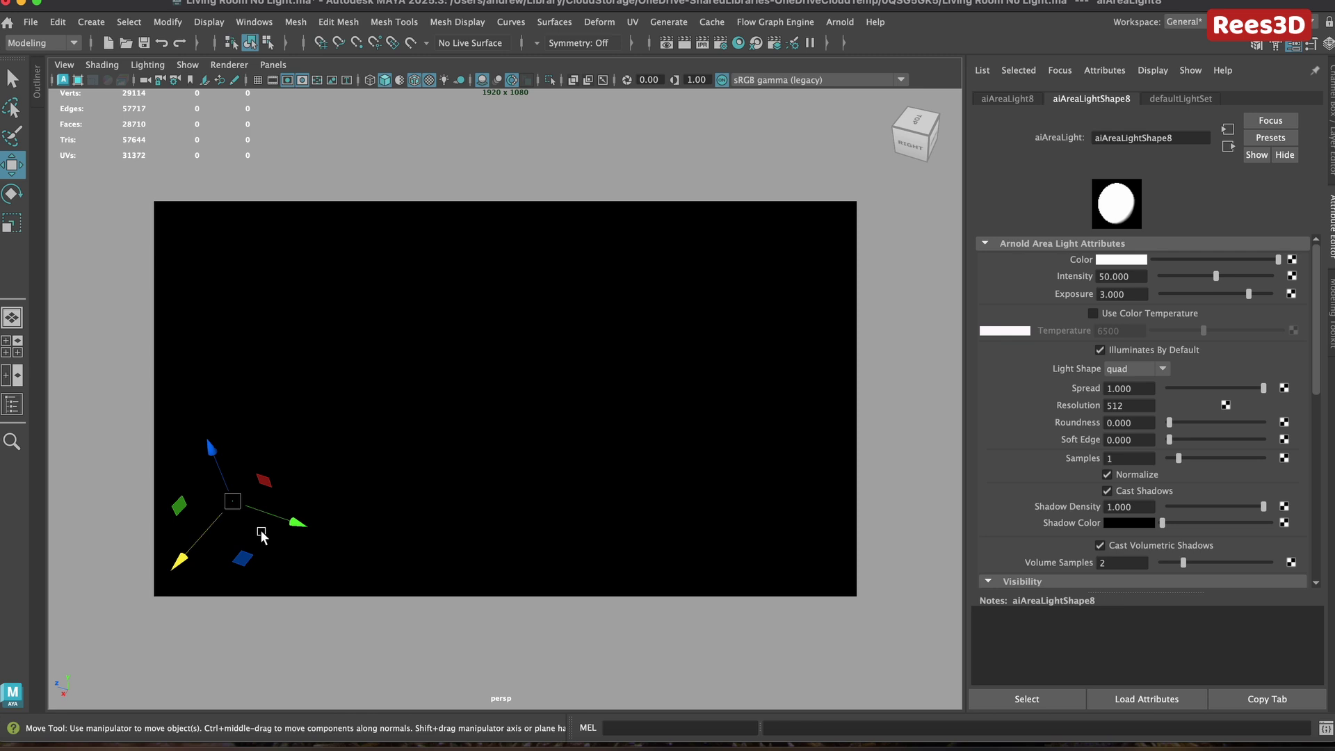
alt+drag(298, 388, 386, 411)
right_drag(370, 391, 369, 387)
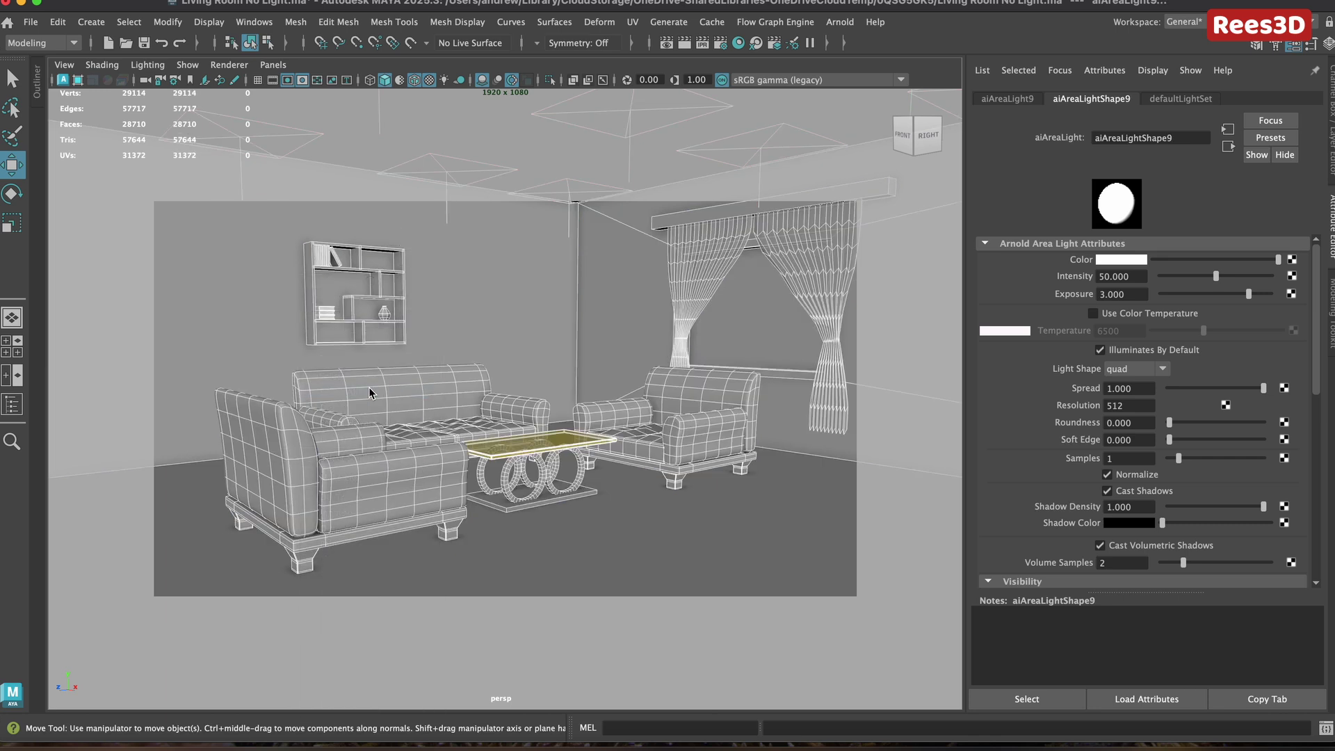
click(496, 324)
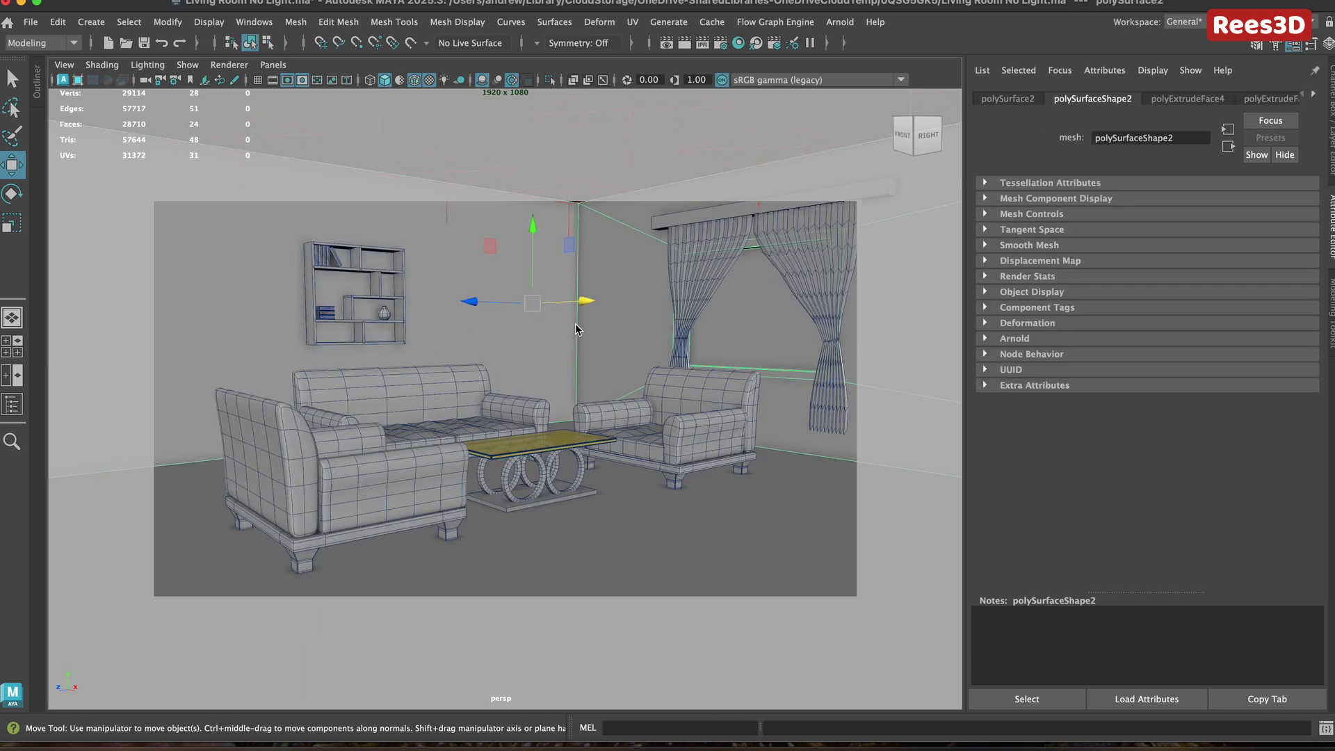
click(92, 22)
mouse_move(201, 127)
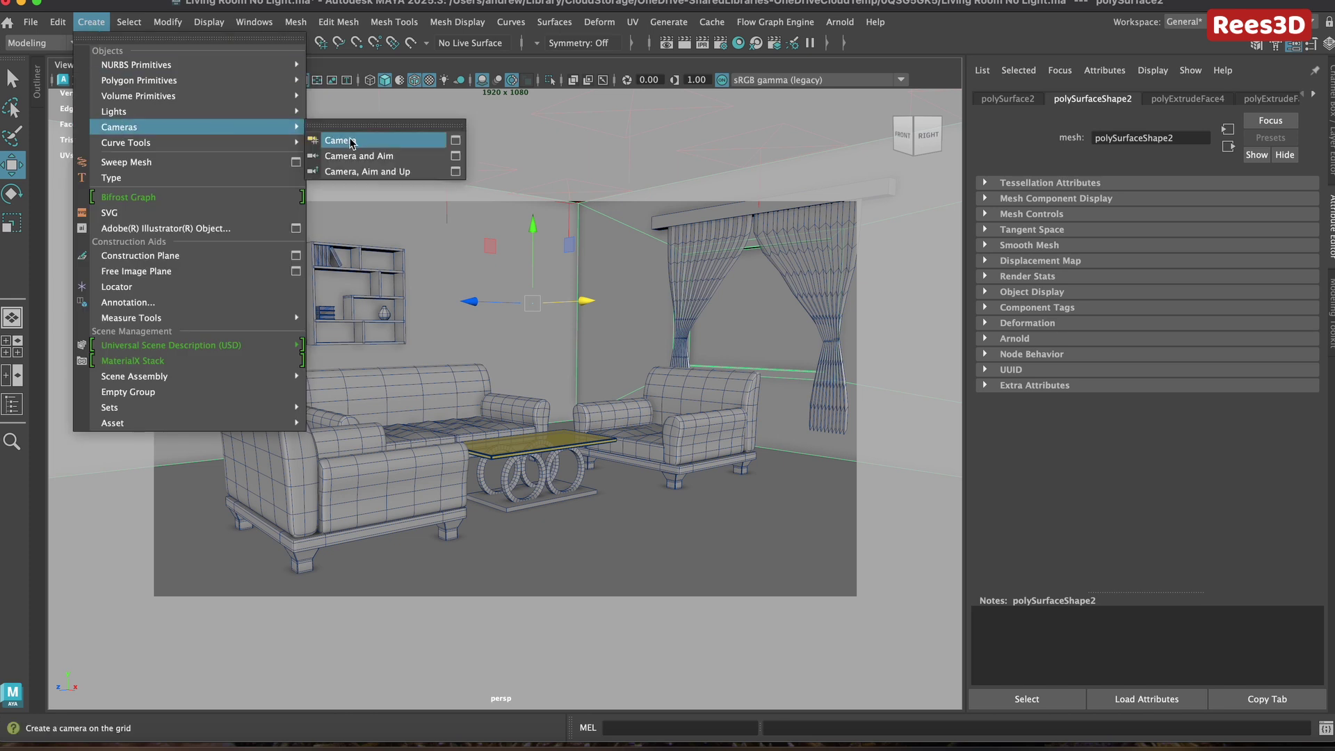
click(446, 70)
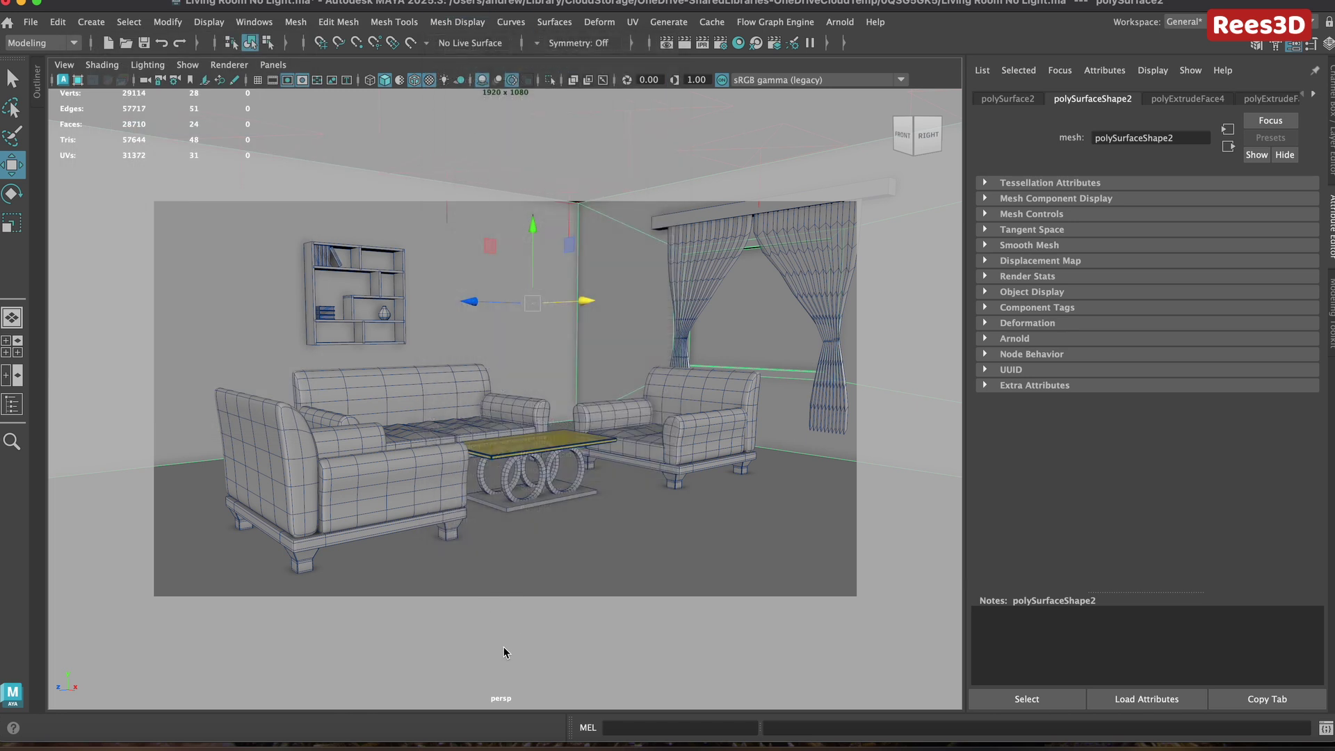
key(super)
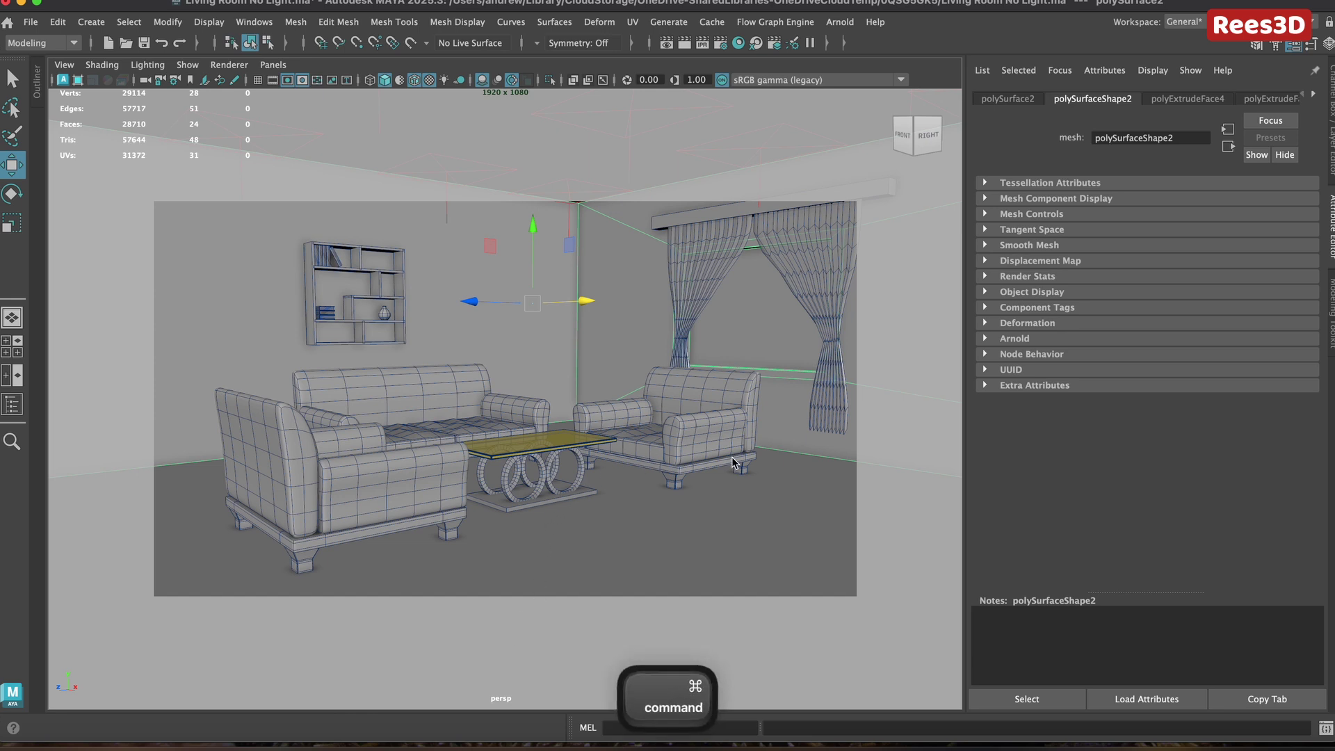
alt+drag(732, 460, 640, 449)
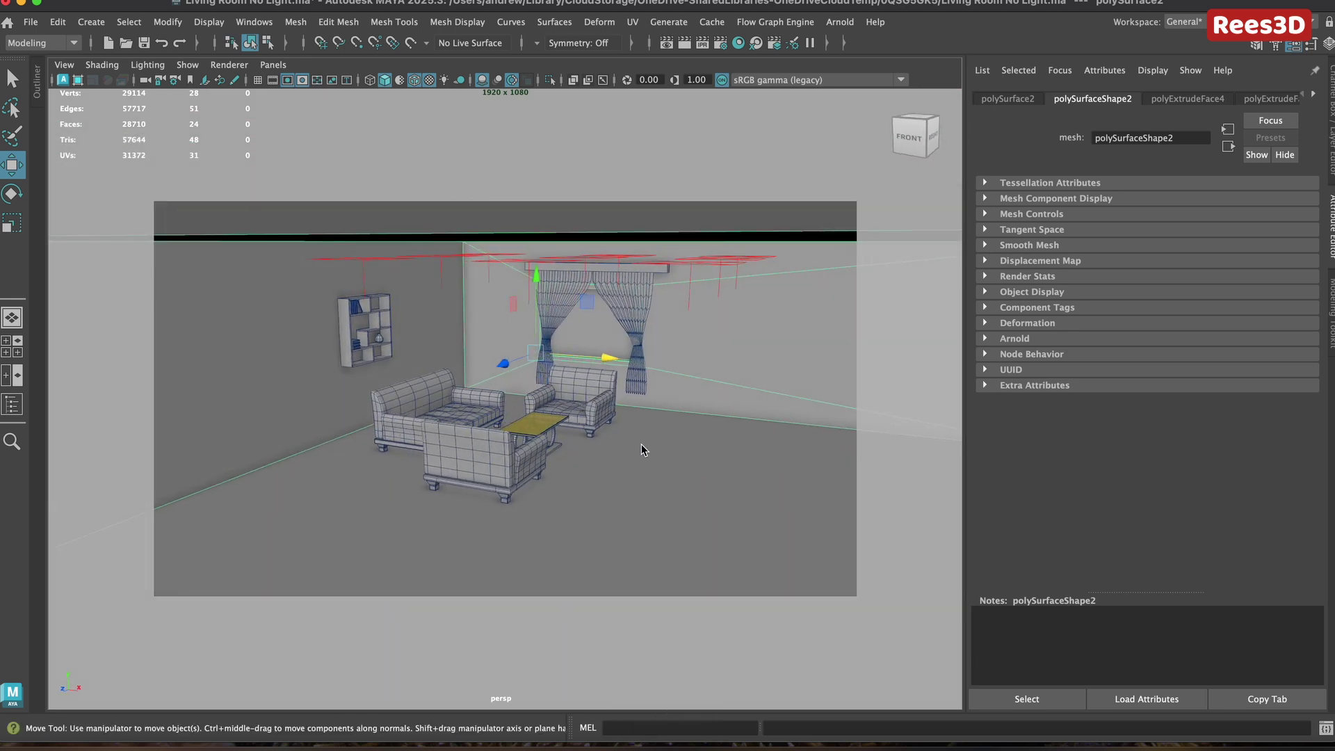
alt+right_drag(549, 452, 322, 430)
alt+drag(322, 430, 637, 395)
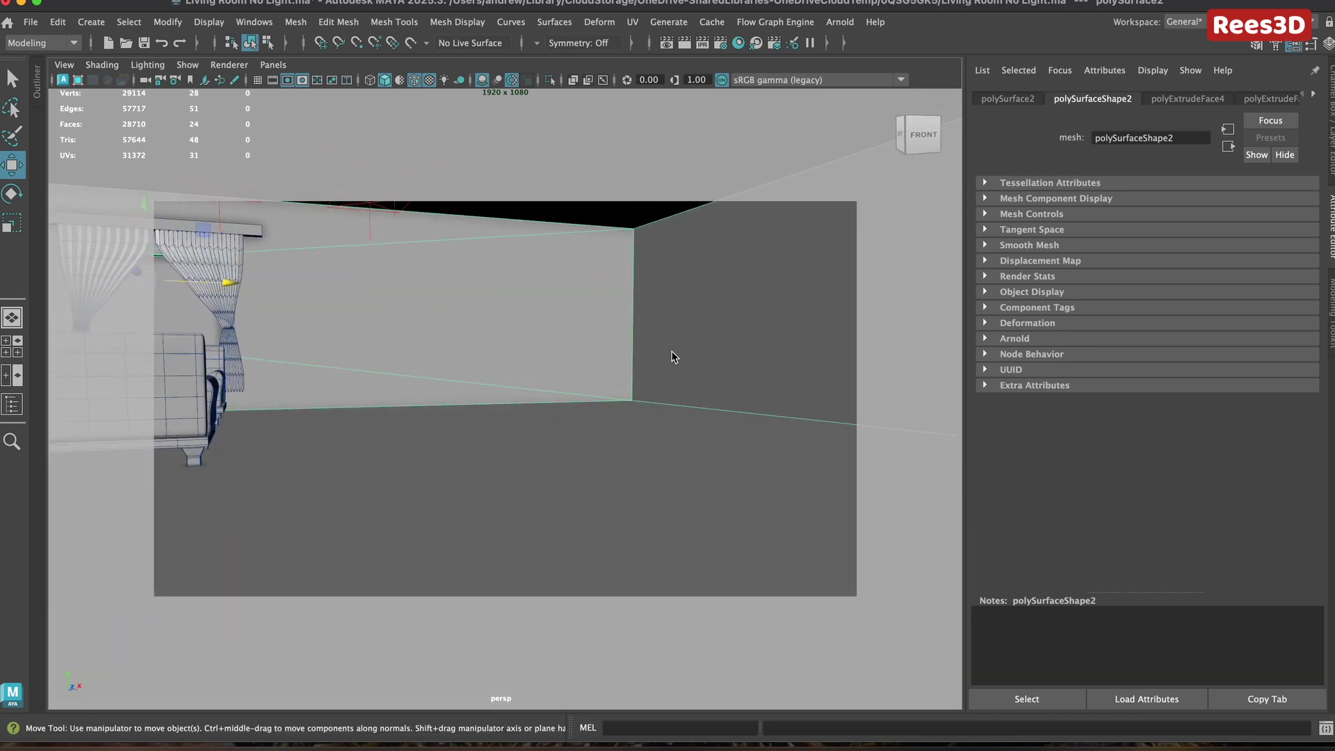
alt+drag(343, 399, 377, 402)
alt+right_drag(377, 402, 720, 378)
alt+drag(721, 378, 675, 429)
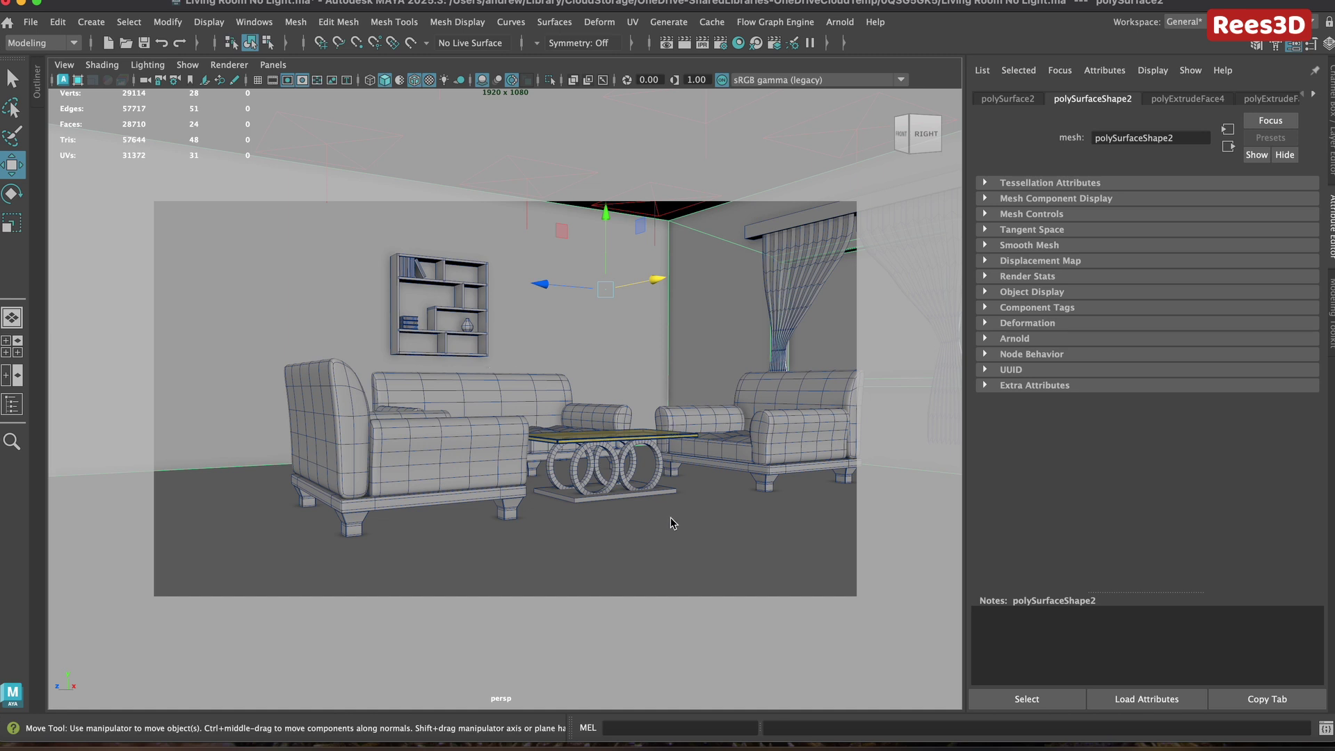
super+middle_drag(677, 409, 640, 408)
alt+drag(640, 409, 658, 373)
alt+right_drag(658, 369, 536, 391)
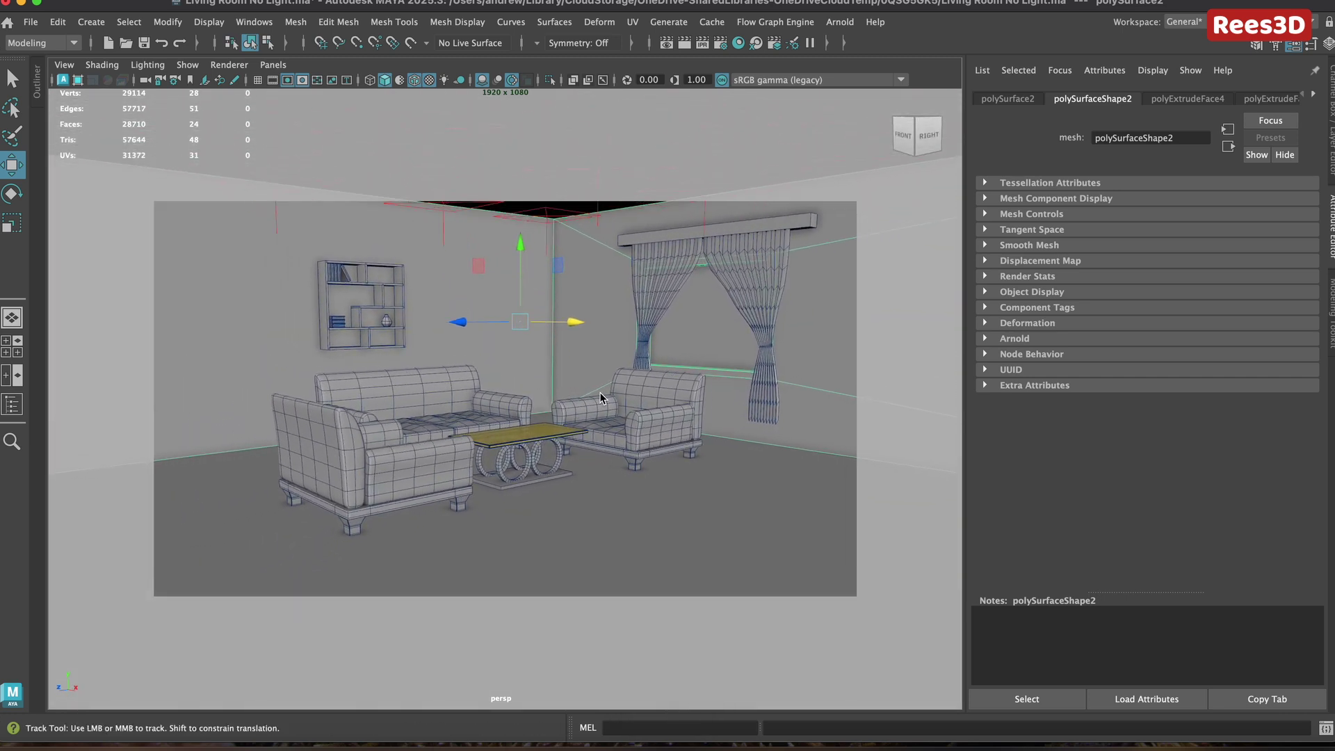
alt+drag(535, 391, 596, 369)
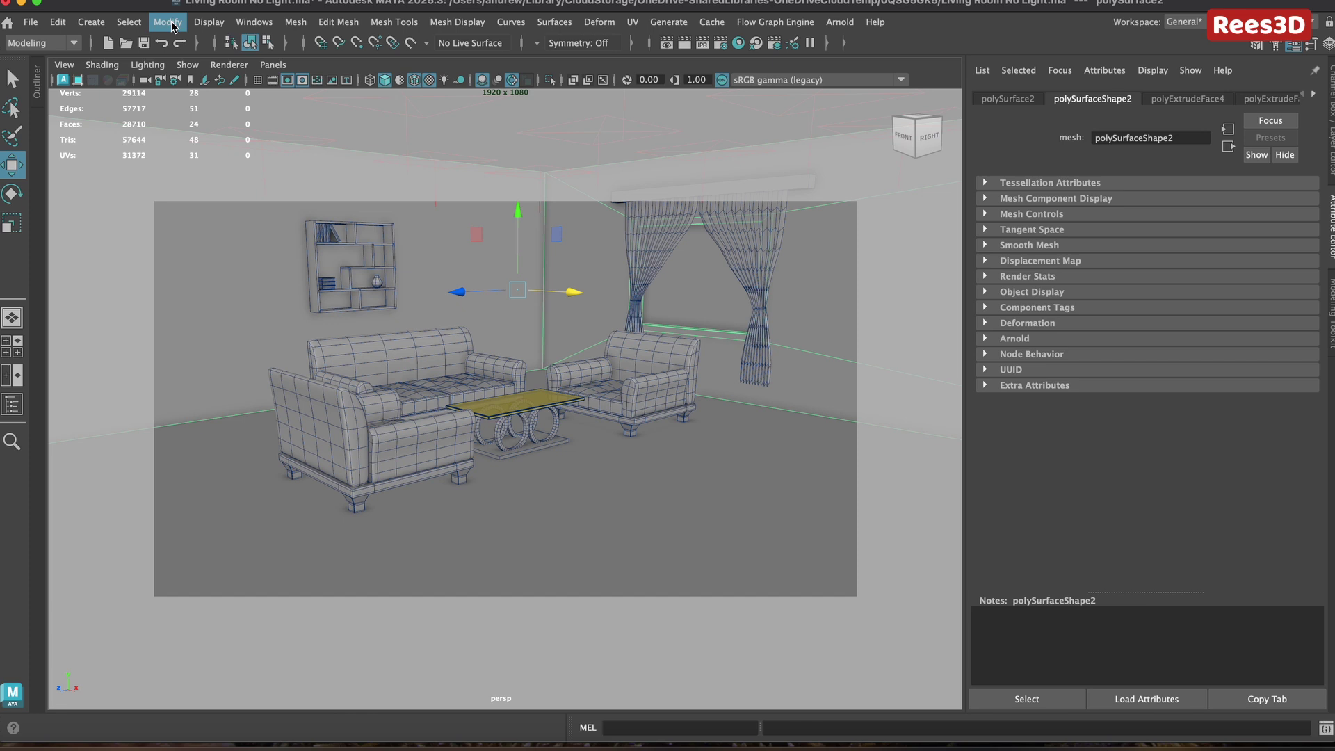
- Show the Time Slider and Range Slider below the viewport, then briefly play the animation
click(248, 23)
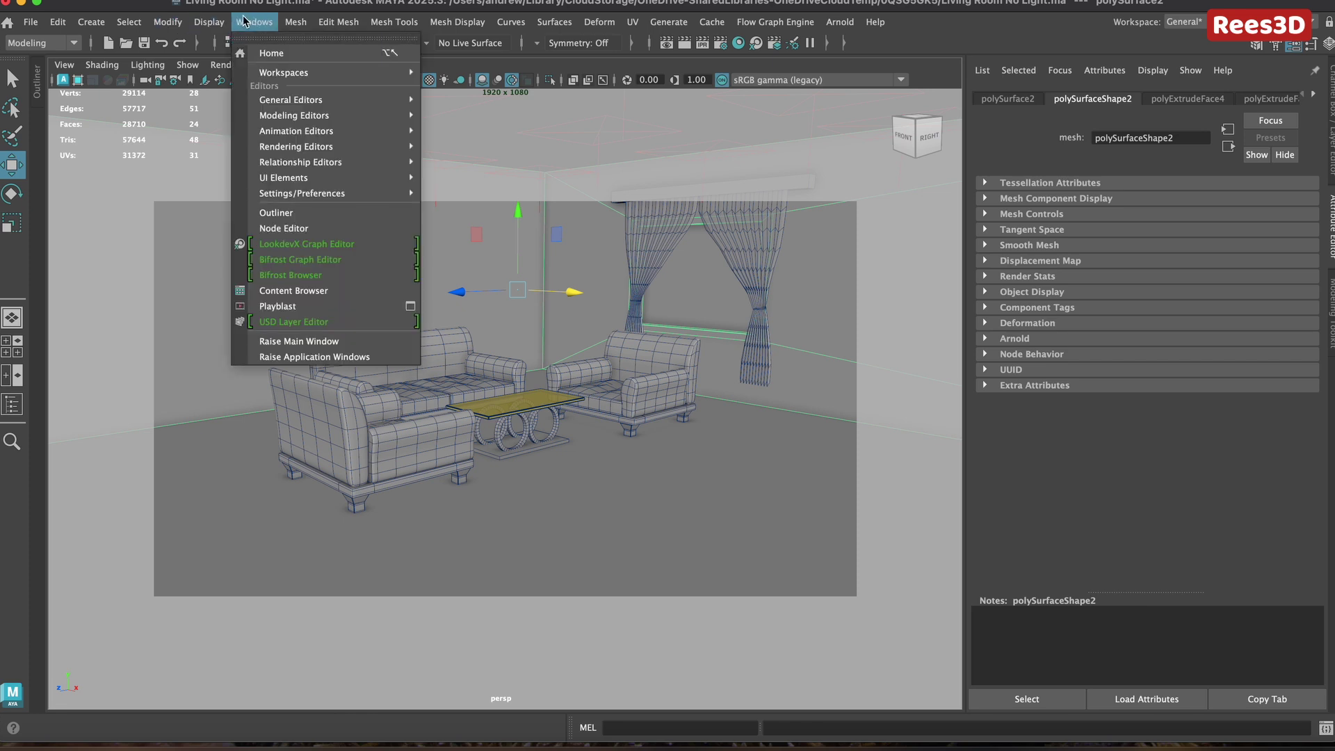
mouse_move(269, 178)
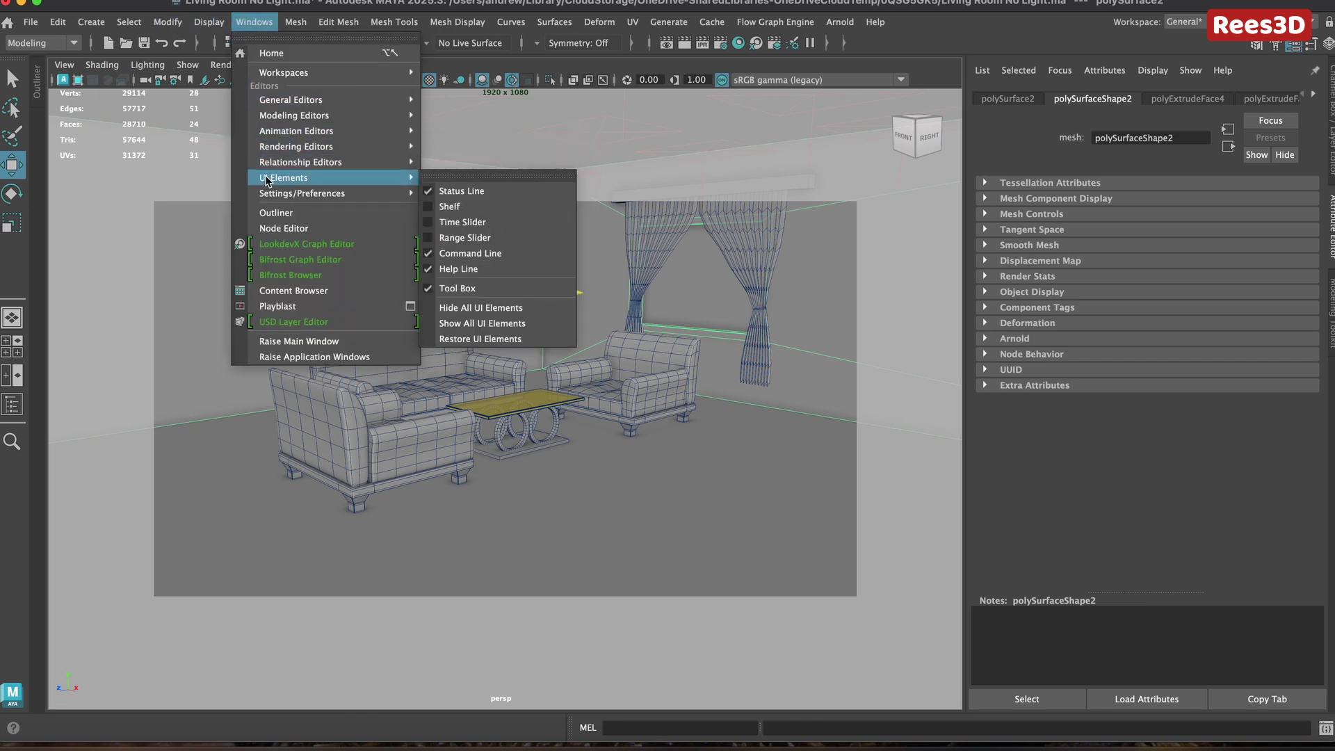
click(470, 222)
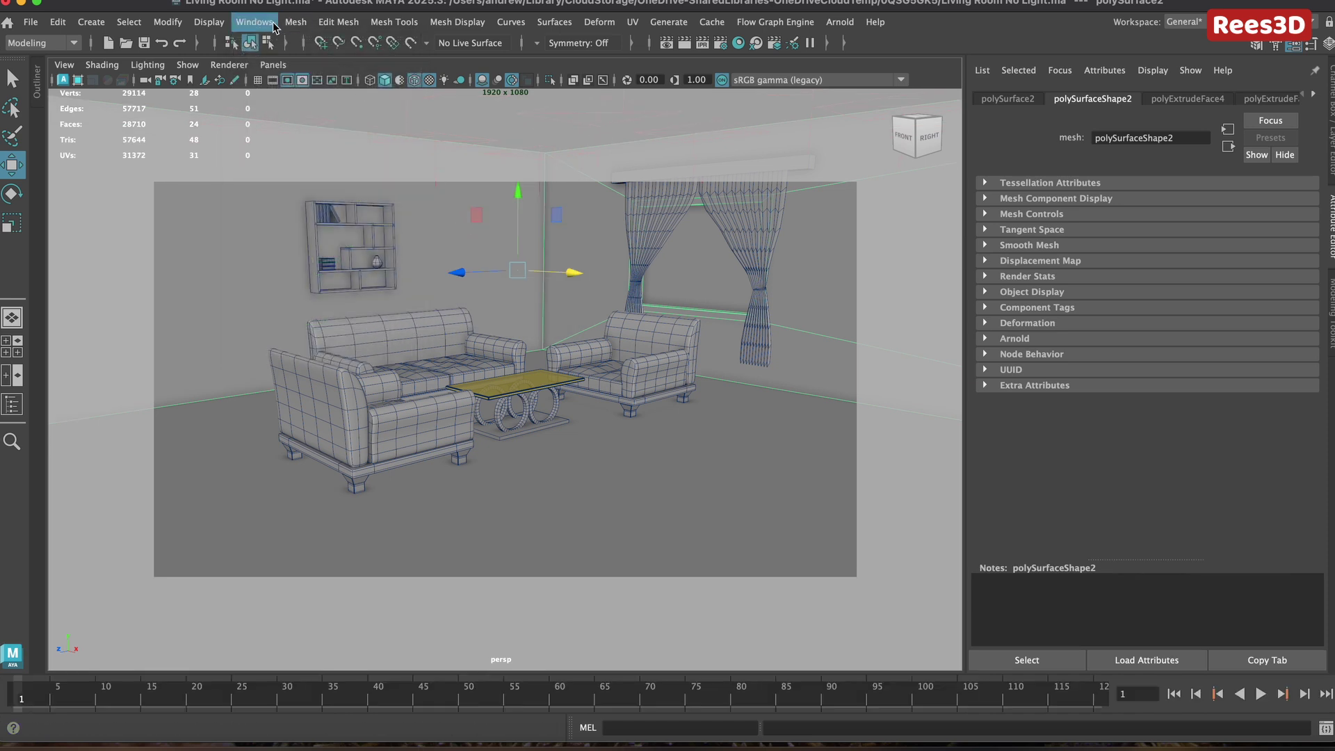
click(254, 21)
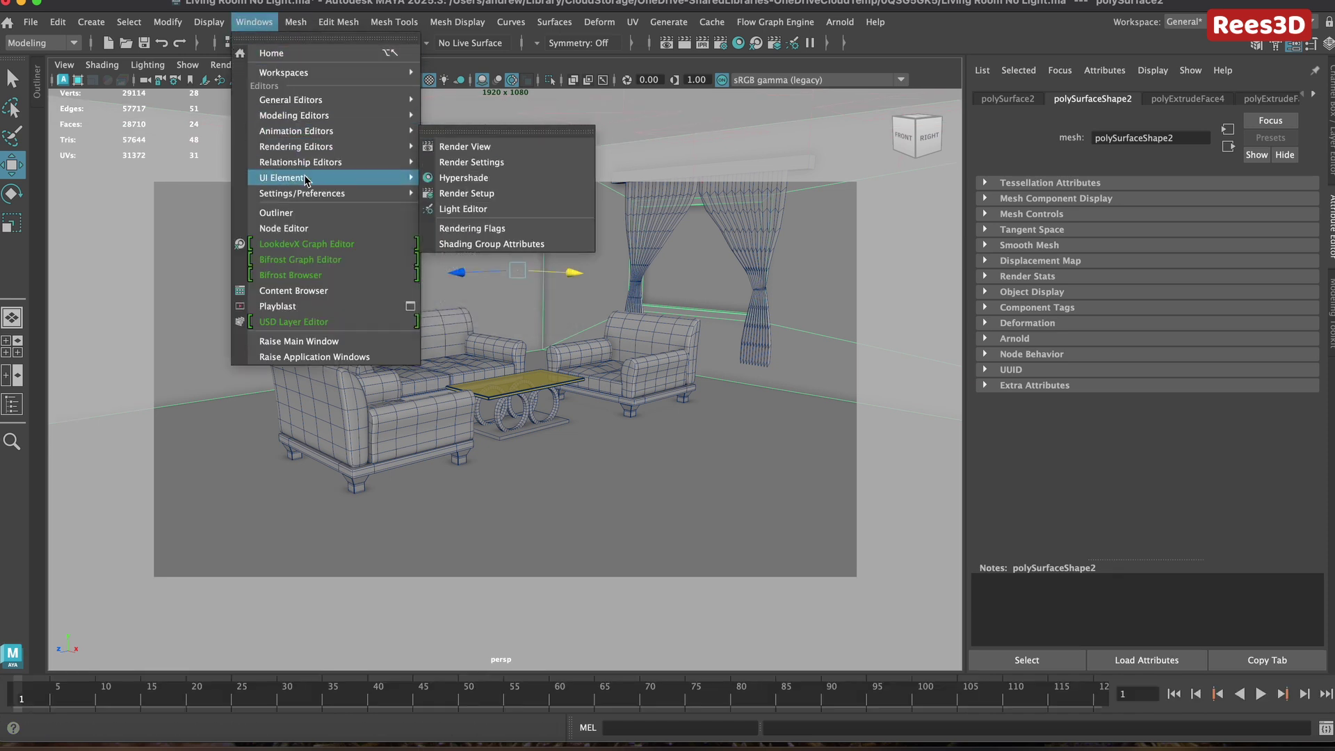
mouse_move(375, 176)
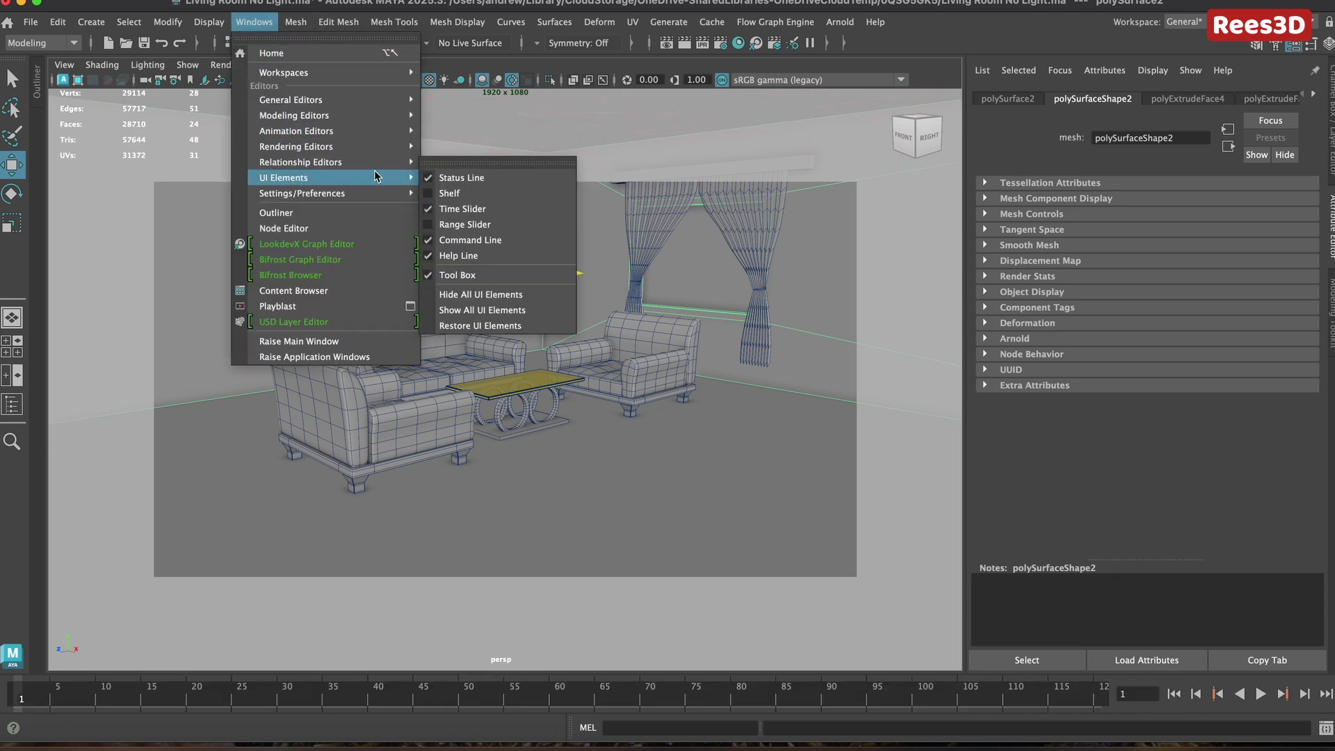
click(471, 225)
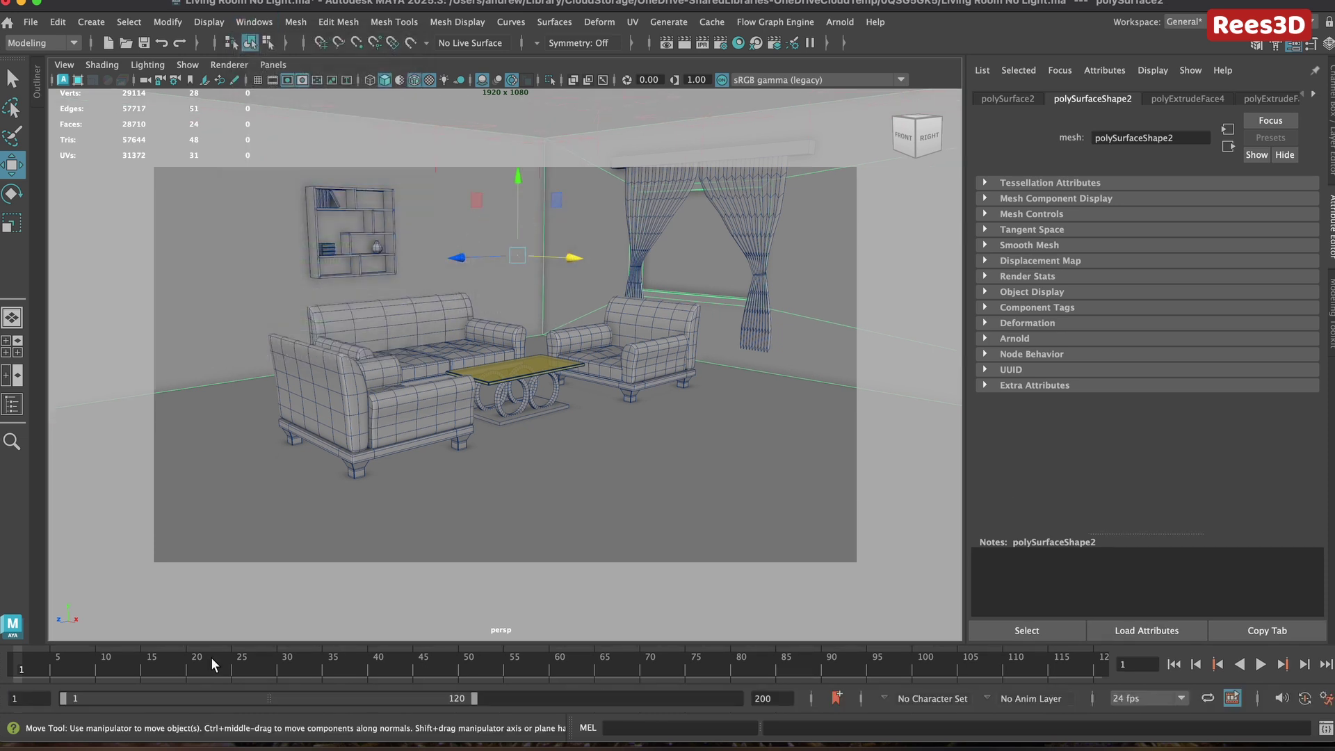
key(alt+v)
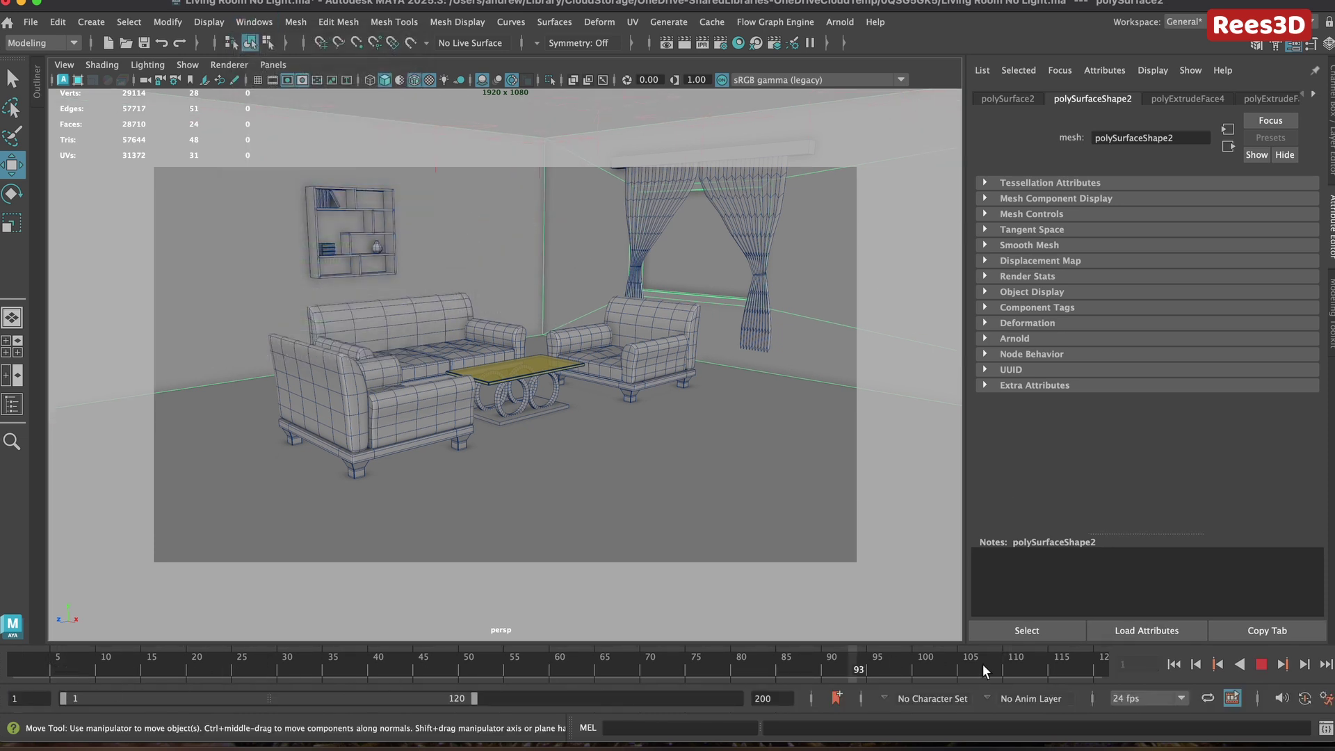
key(alt+v)
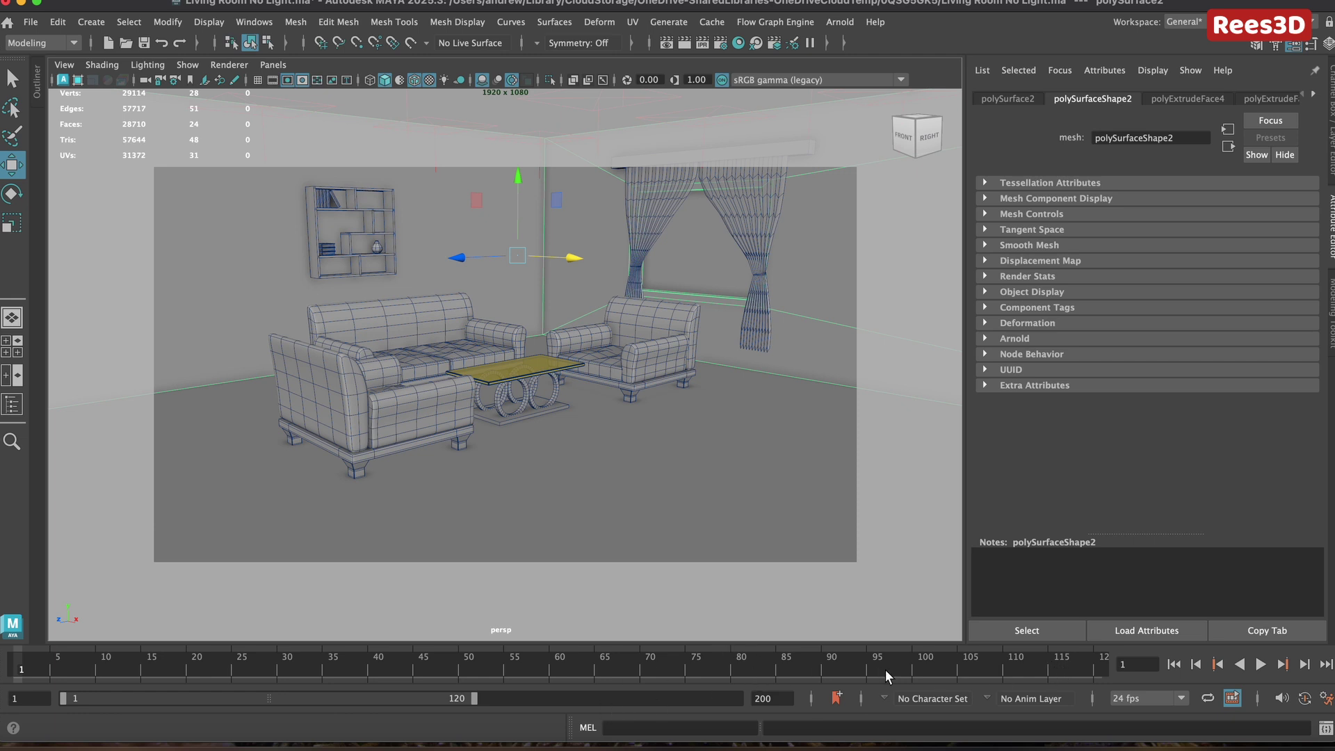
- Adjust the playback range and set the animation end time to 100
key(alt+v)
key(alt+v)
key(alt+v)
click(498, 678)
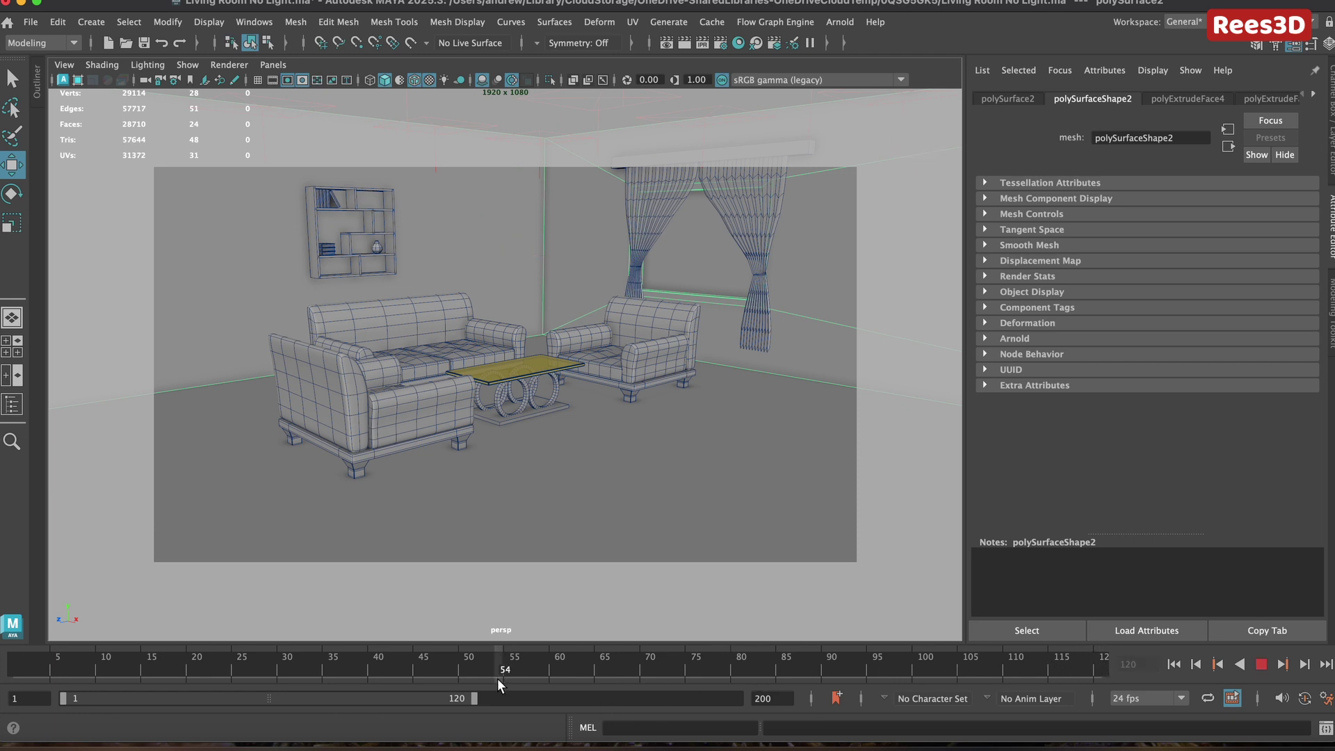
mouse_move(480, 700)
mouse_down()
mouse_move(575, 707)
mouse_move(379, 706)
mouse_move(702, 706)
mouse_move(468, 691)
mouse_move(496, 680)
mouse_move(596, 687)
mouse_move(332, 683)
mouse_move(505, 683)
mouse_move(491, 683)
mouse_up()
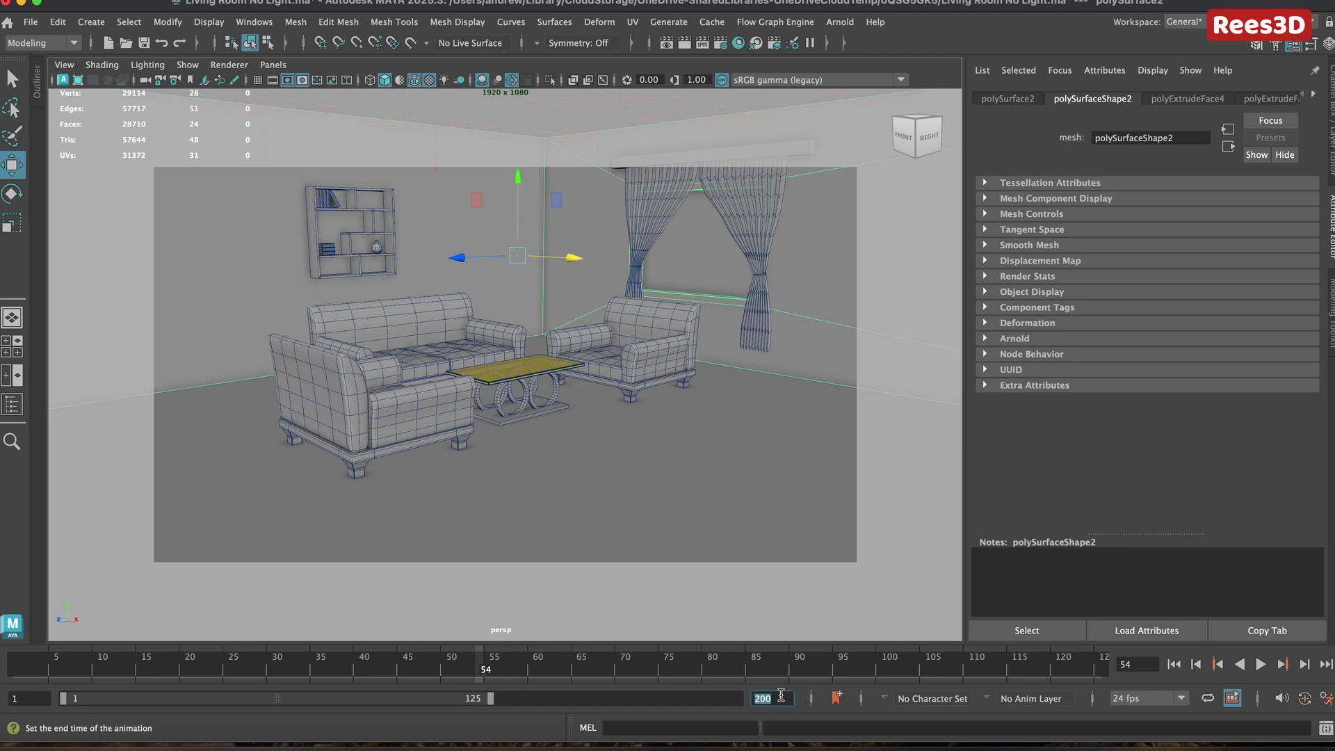
text(100)
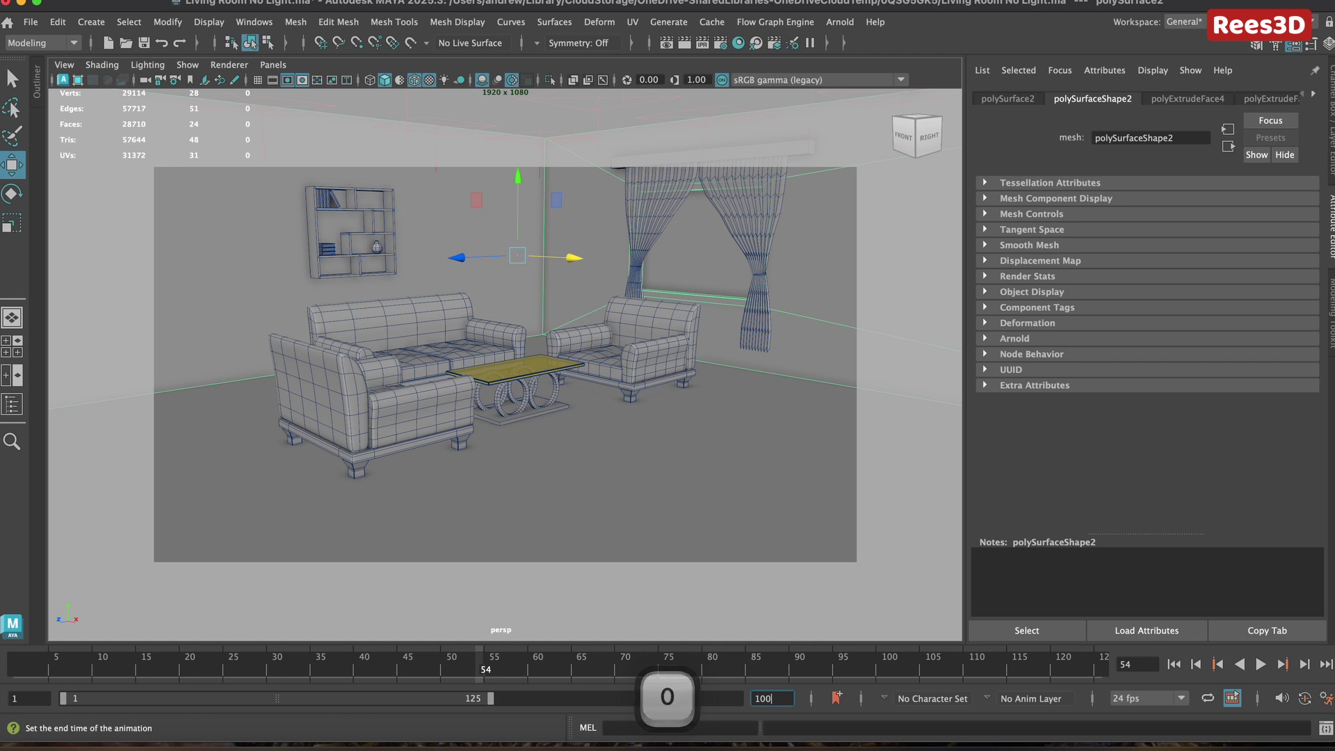
key(Return)
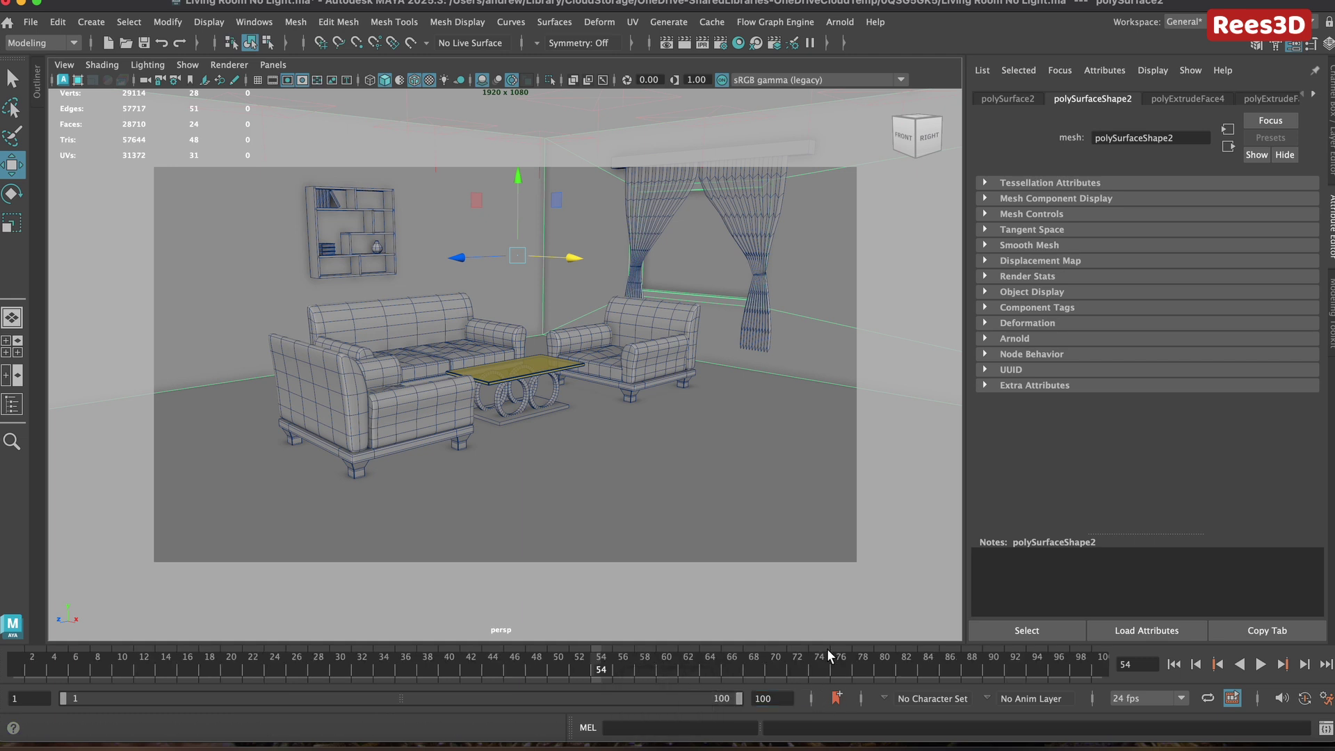
- Scrub from frame 100 back to frame 1 and play the animation
drag(825, 661, 1169, 668)
drag(1092, 664, 21, 658)
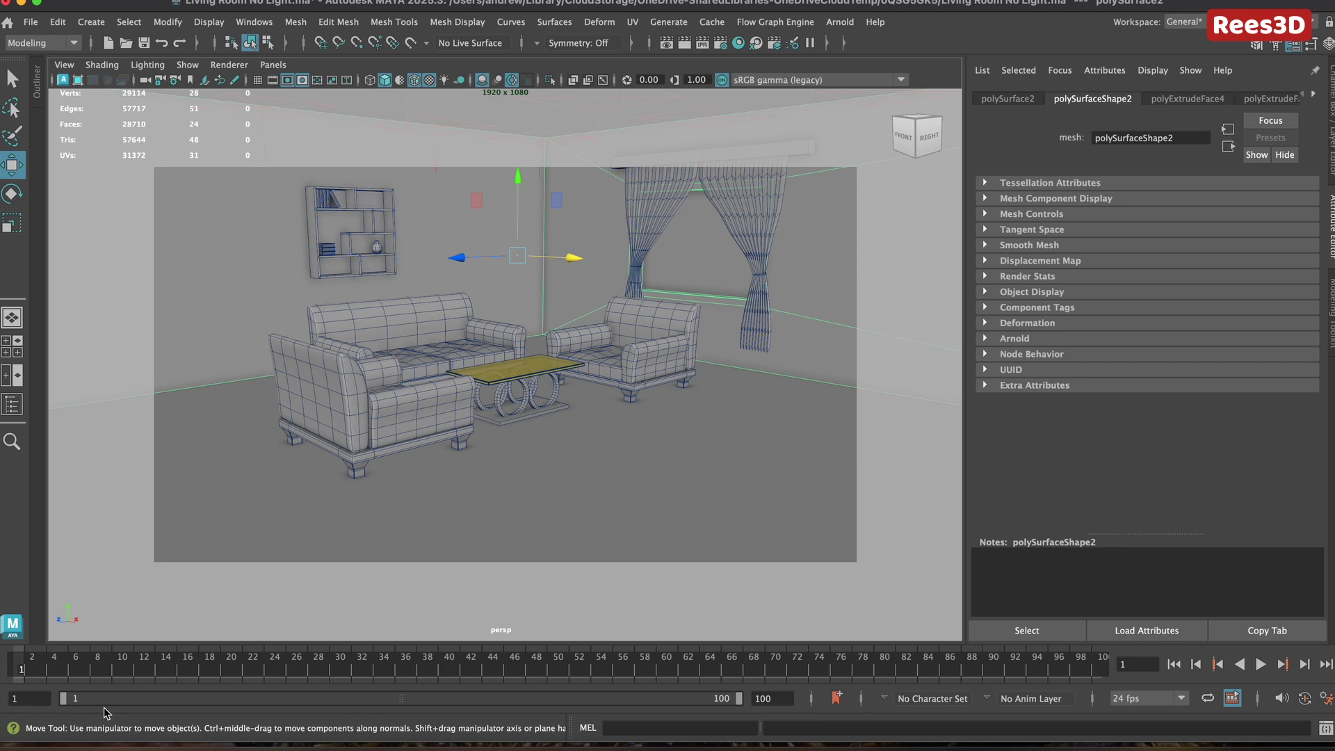
key(alt+v)
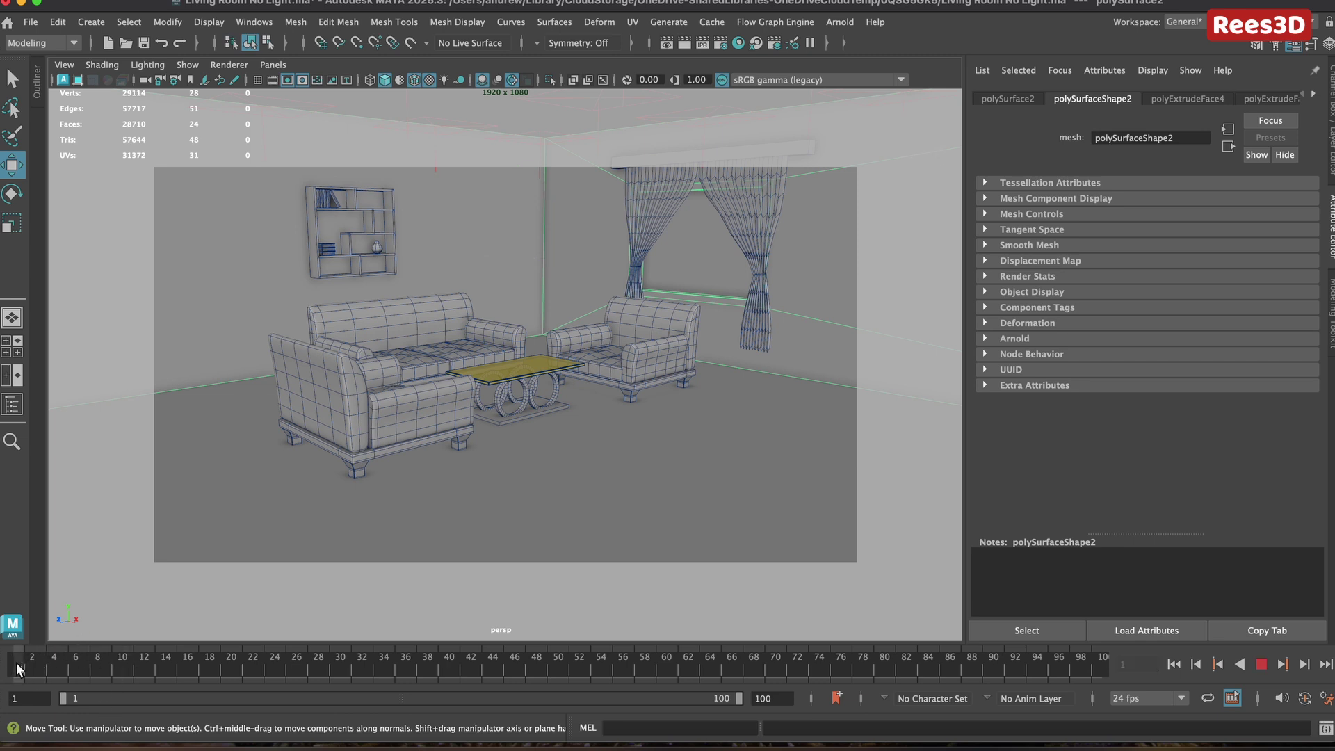
key(alt+v)
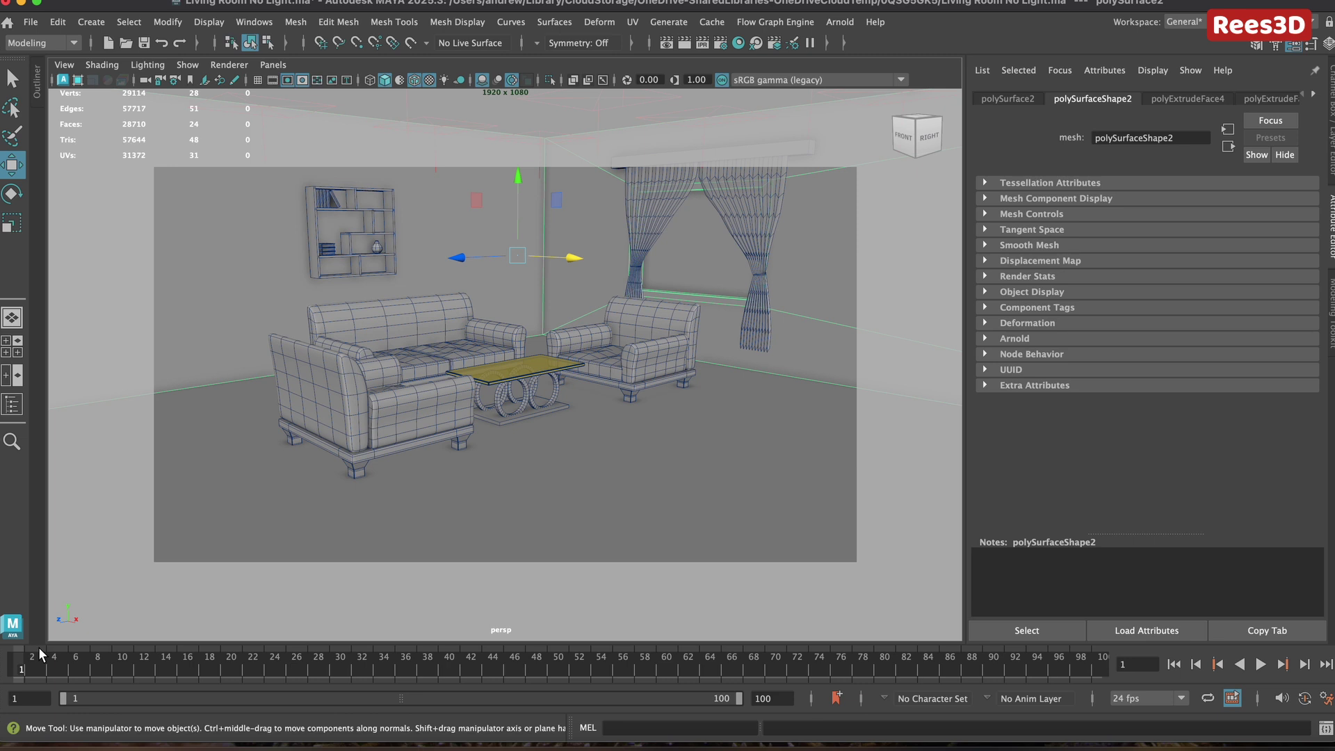
- Select several sofa and armchair pieces, then select the viewport's persp camera
click(339, 350)
click(417, 322)
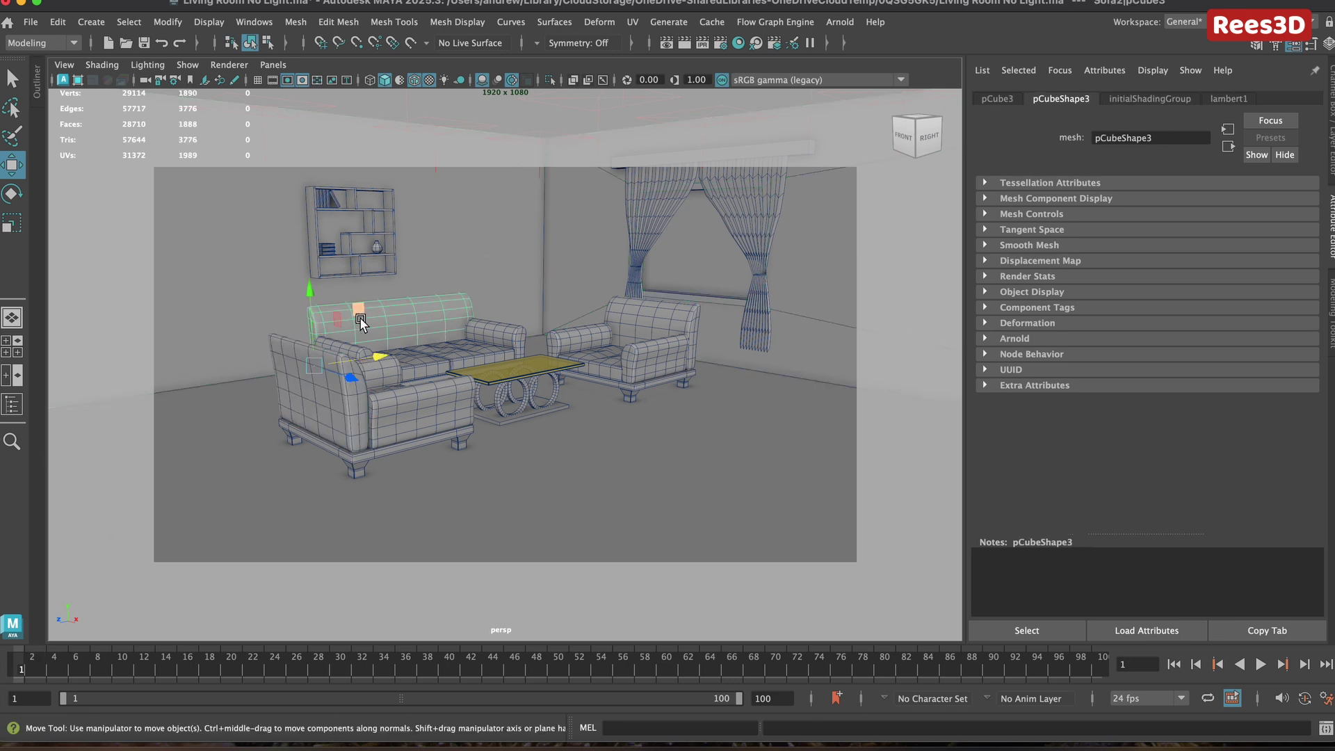
click(381, 381)
click(519, 351)
click(556, 381)
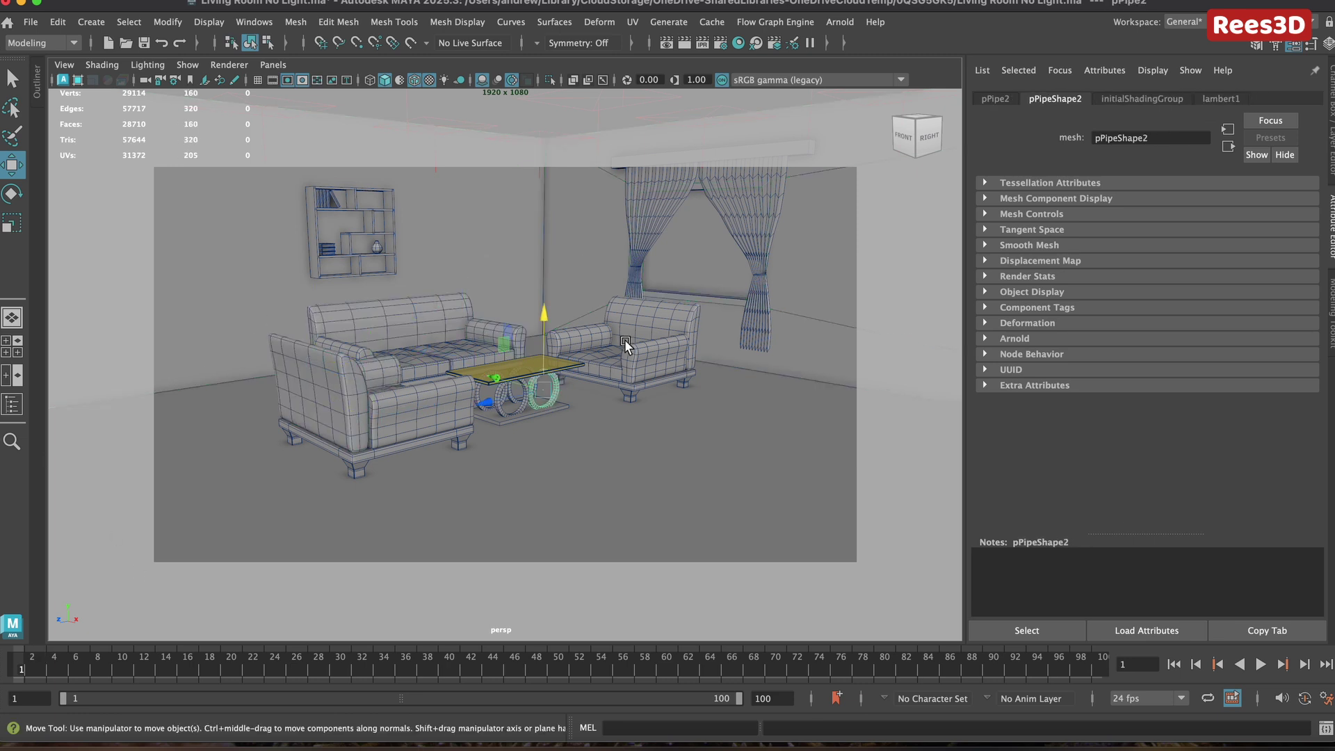
click(624, 340)
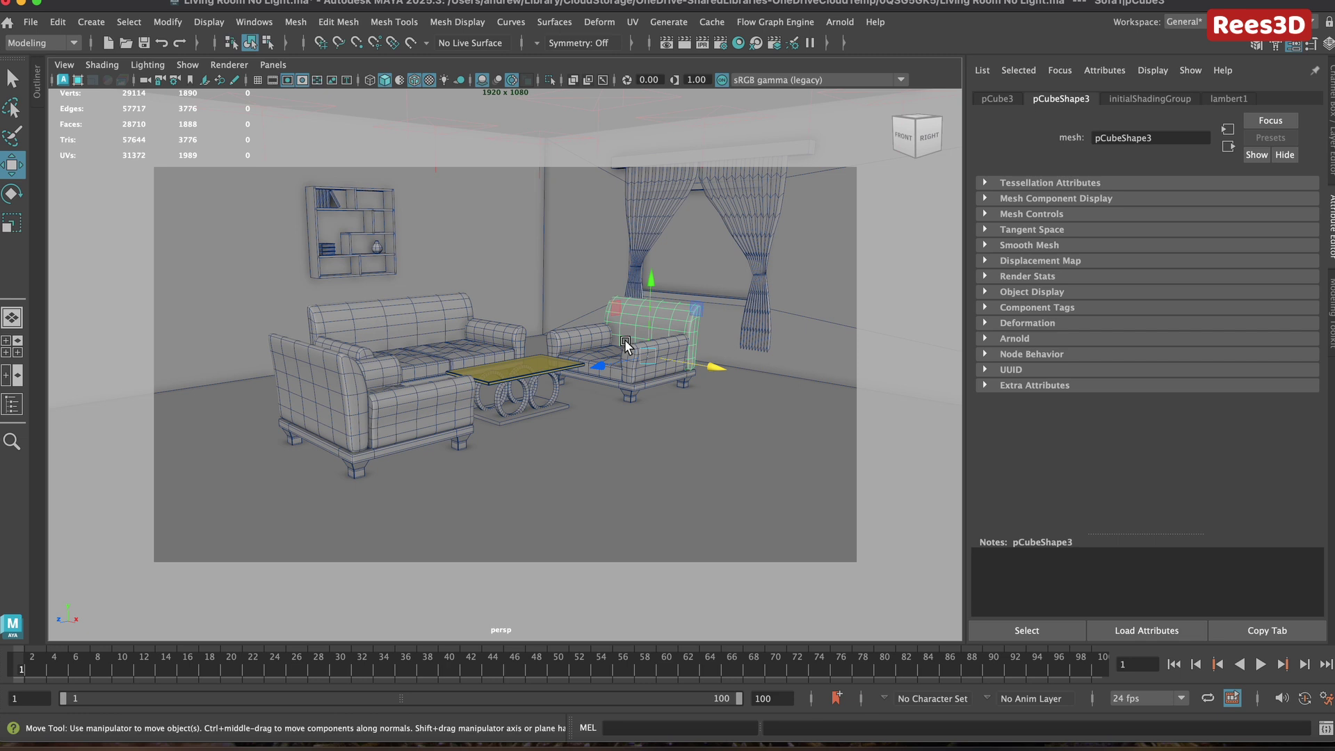
click(64, 64)
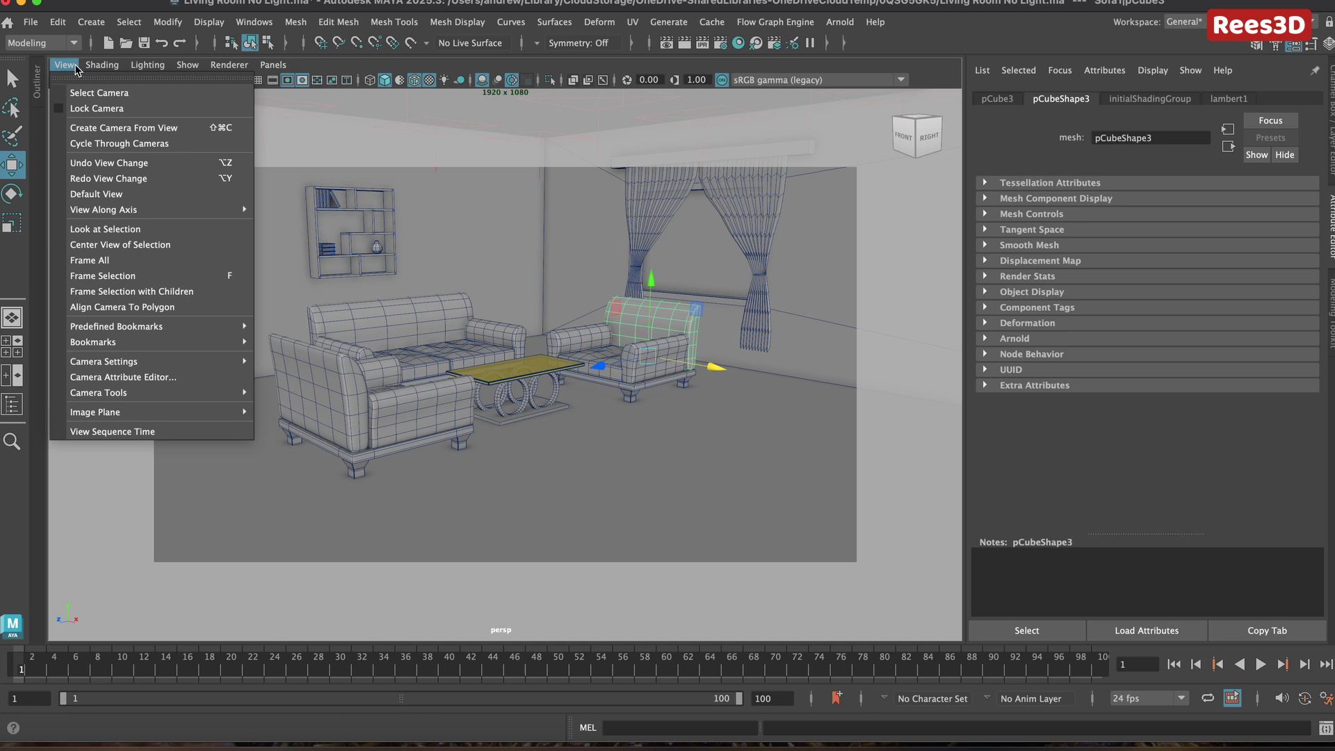
click(126, 94)
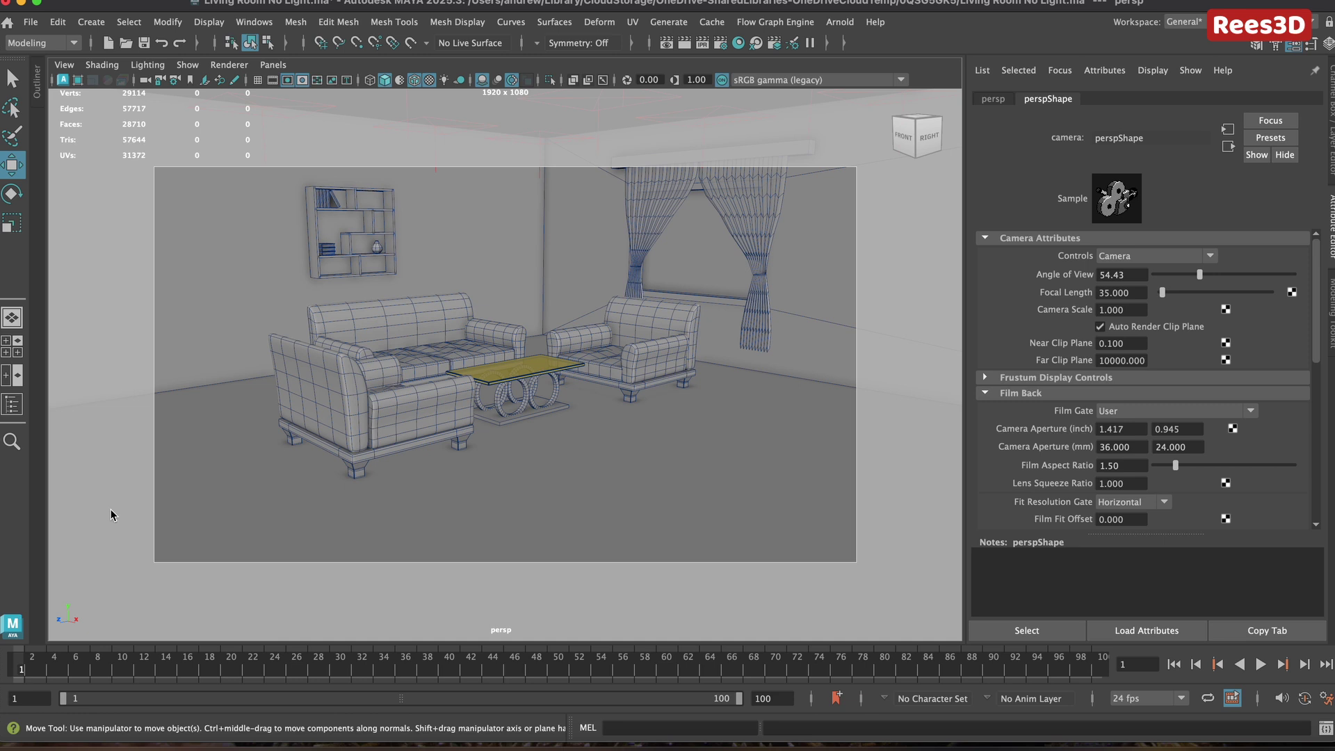
- Reselect the persp camera and review its transform and perspShape lens settings (focal length 35)
click(281, 357)
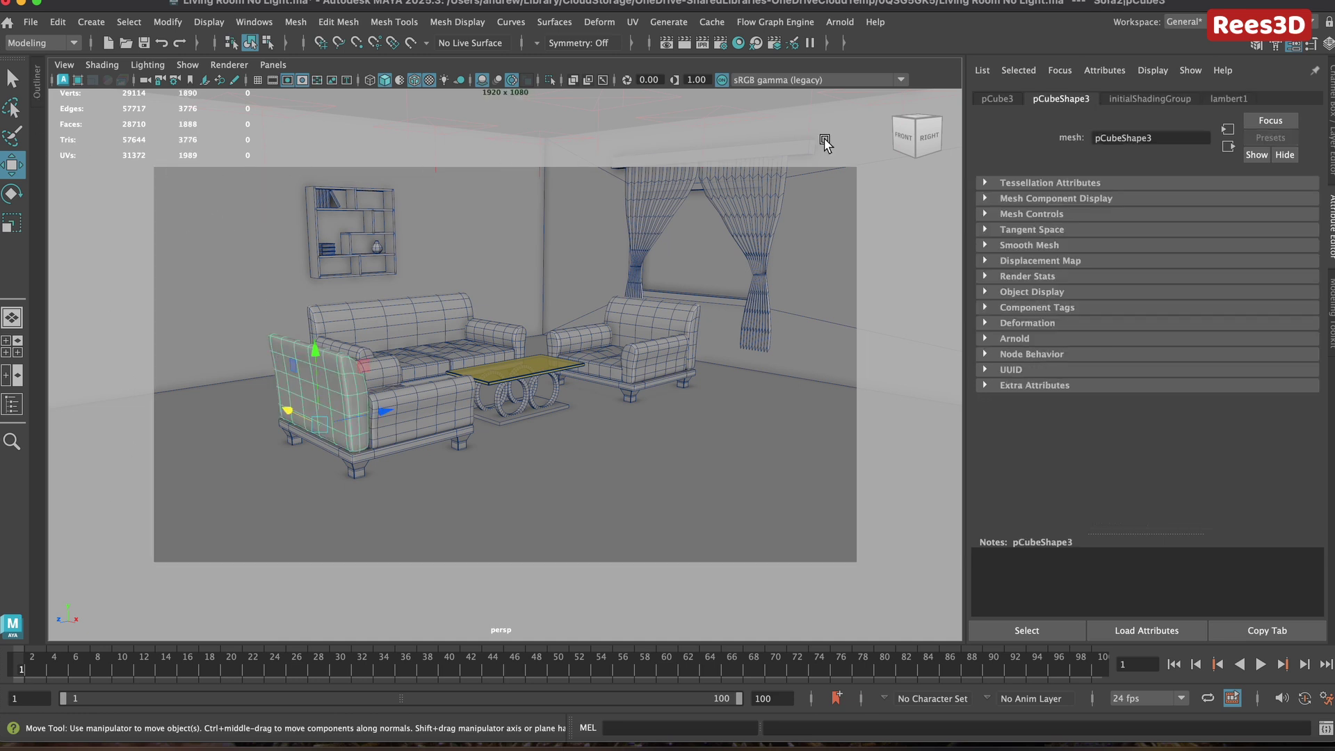
click(64, 64)
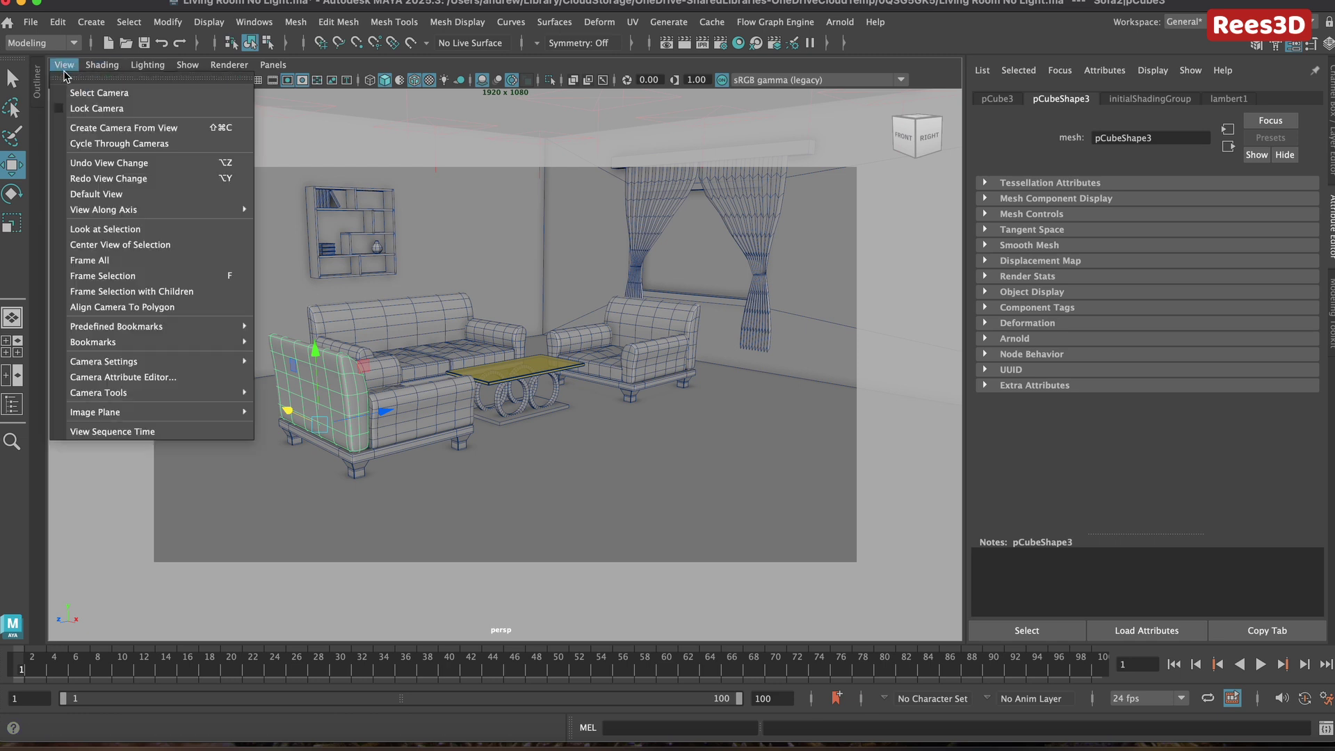
click(72, 94)
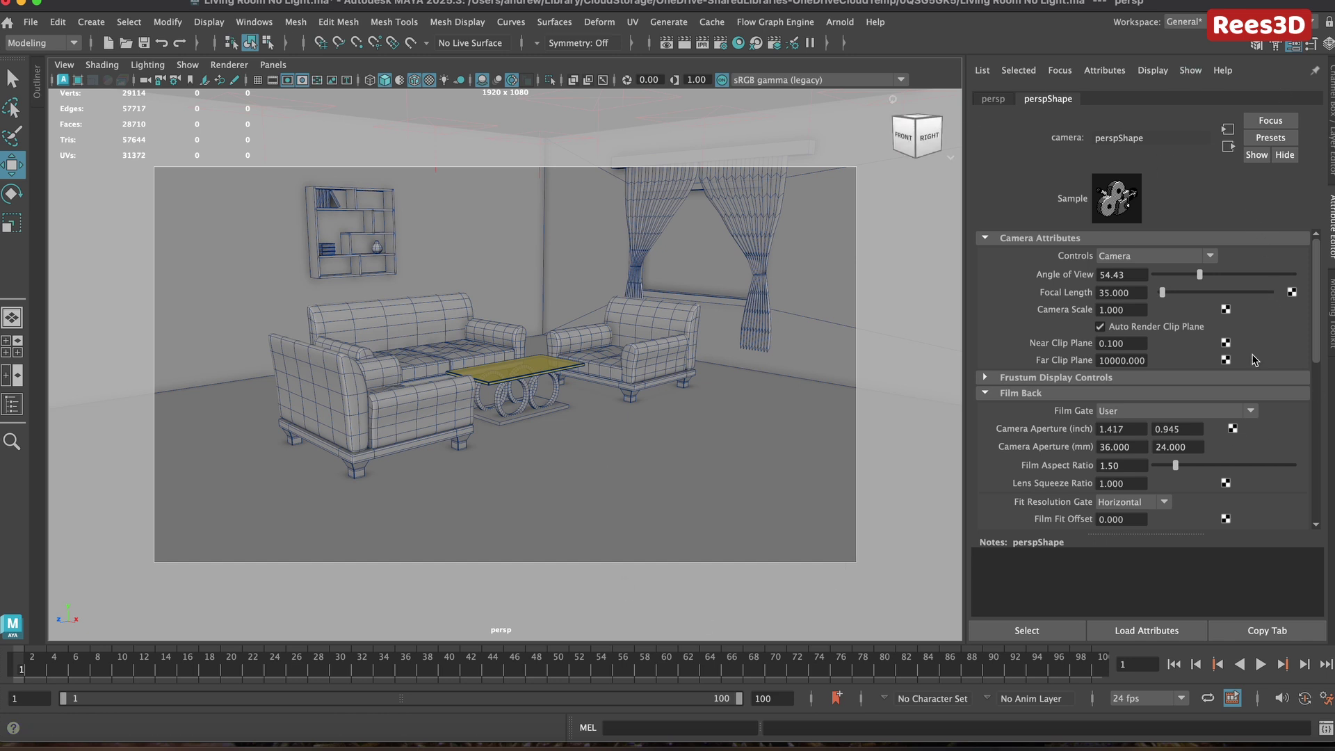
click(992, 99)
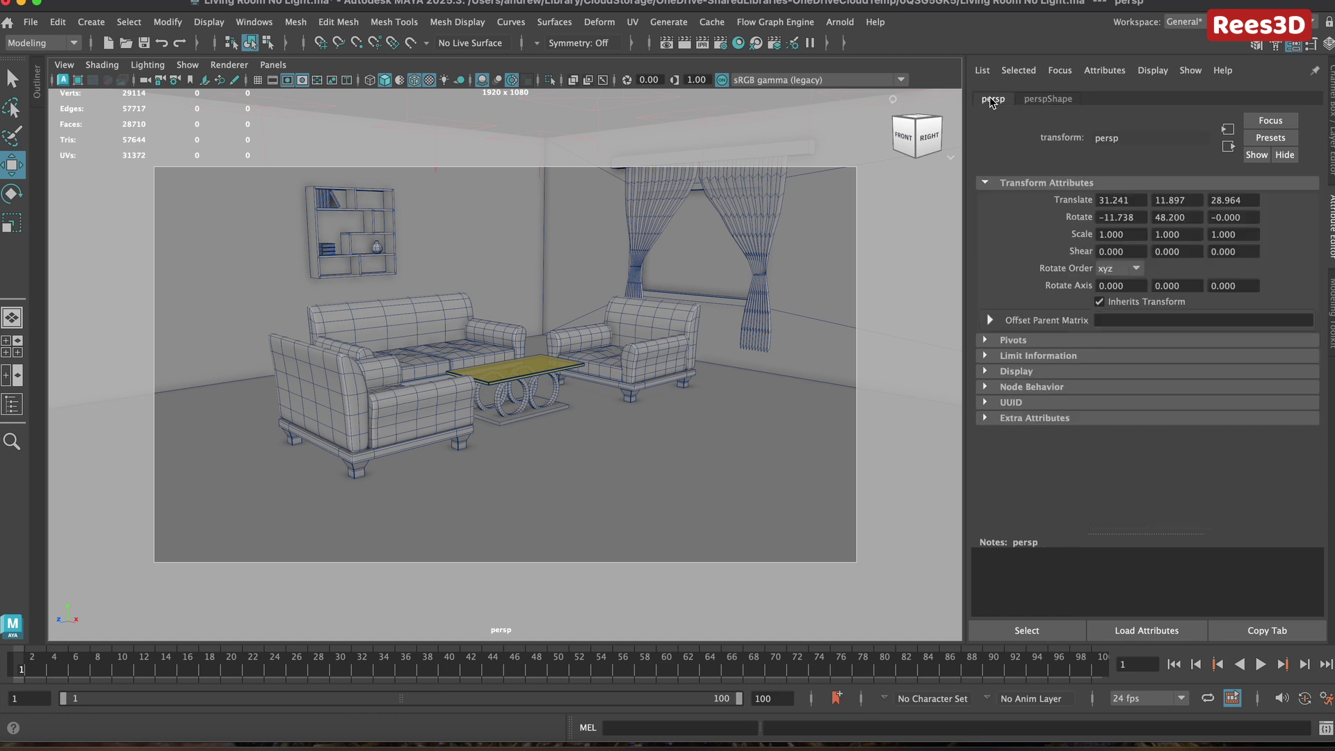
click(1046, 99)
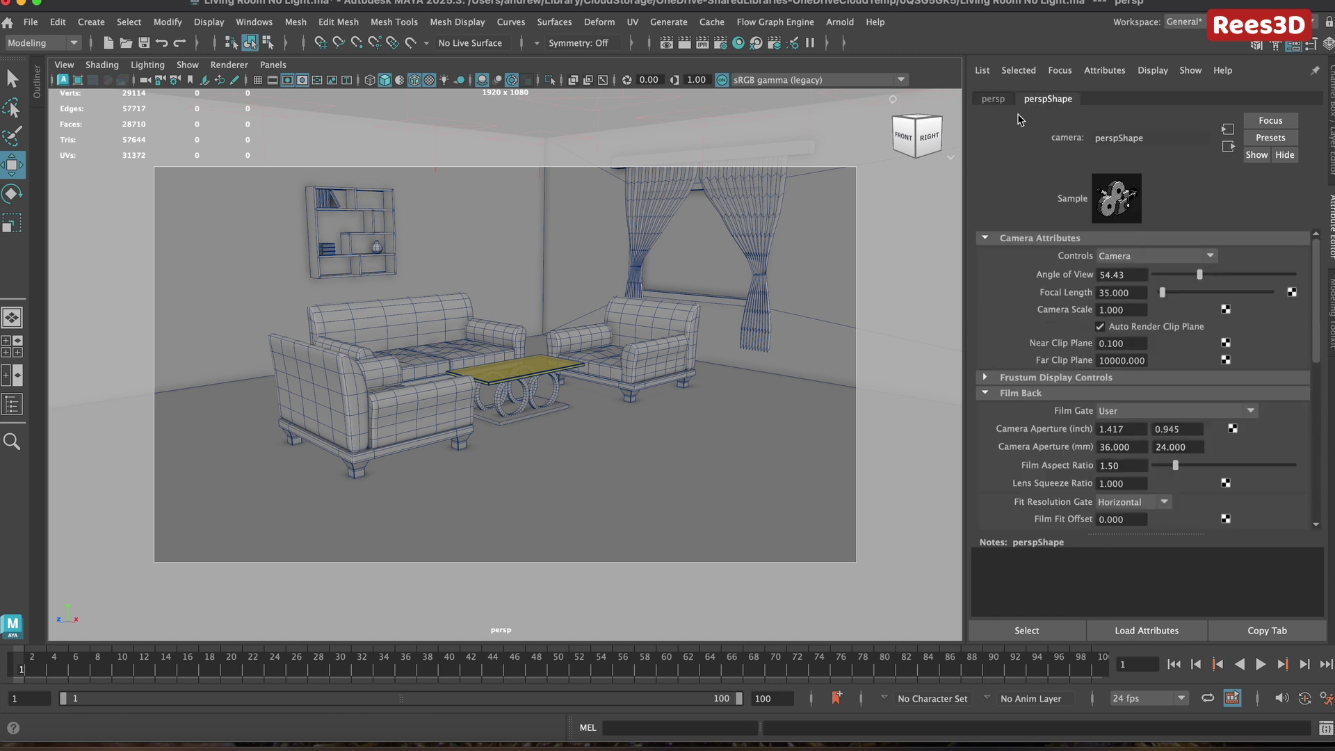
- Key the persp camera's Translate X through Rotate Z channels at frame 1
click(1331, 111)
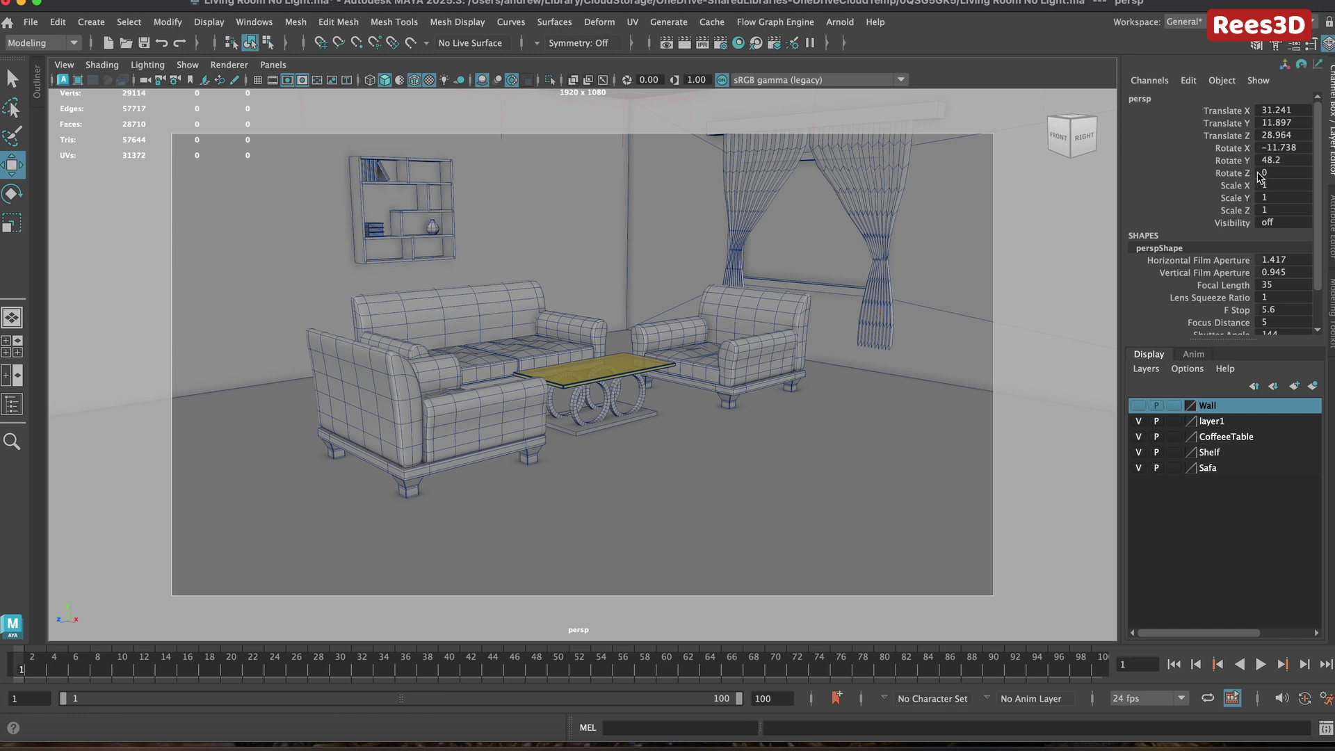
click(1230, 111)
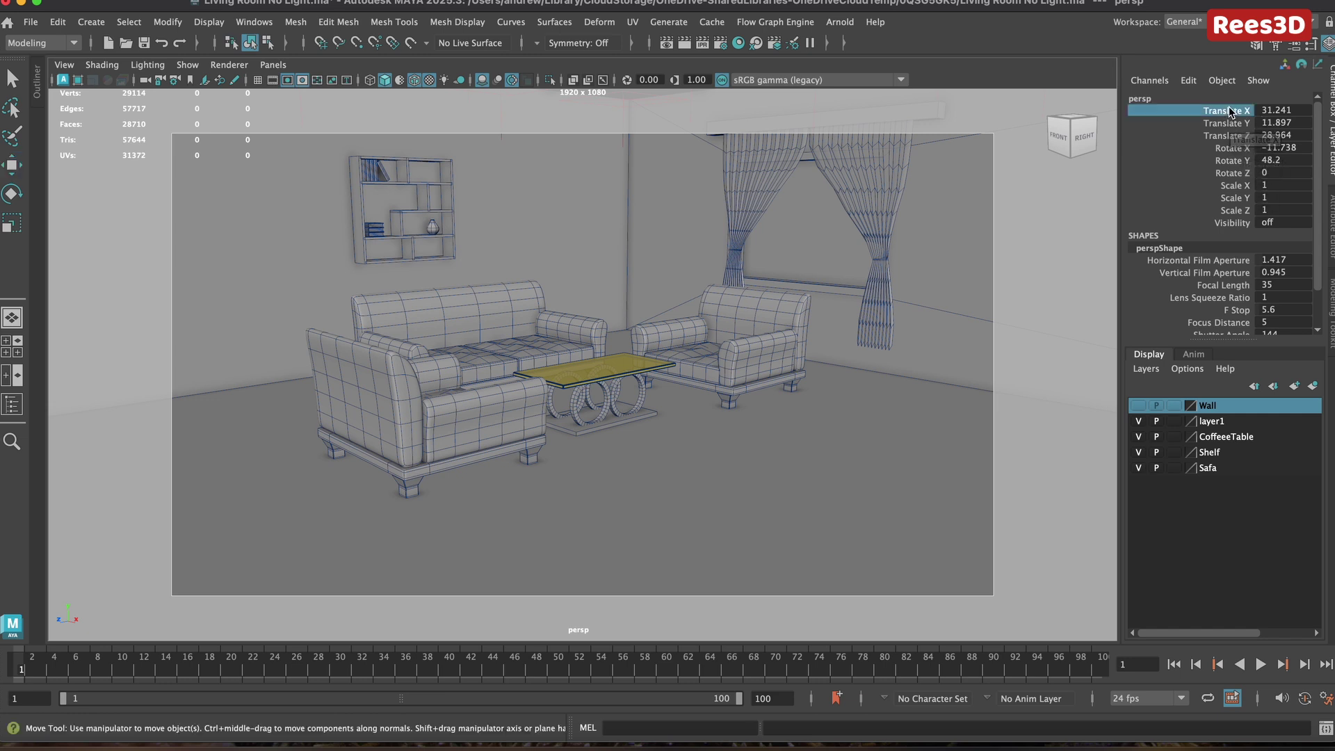
drag(1230, 111, 1234, 177)
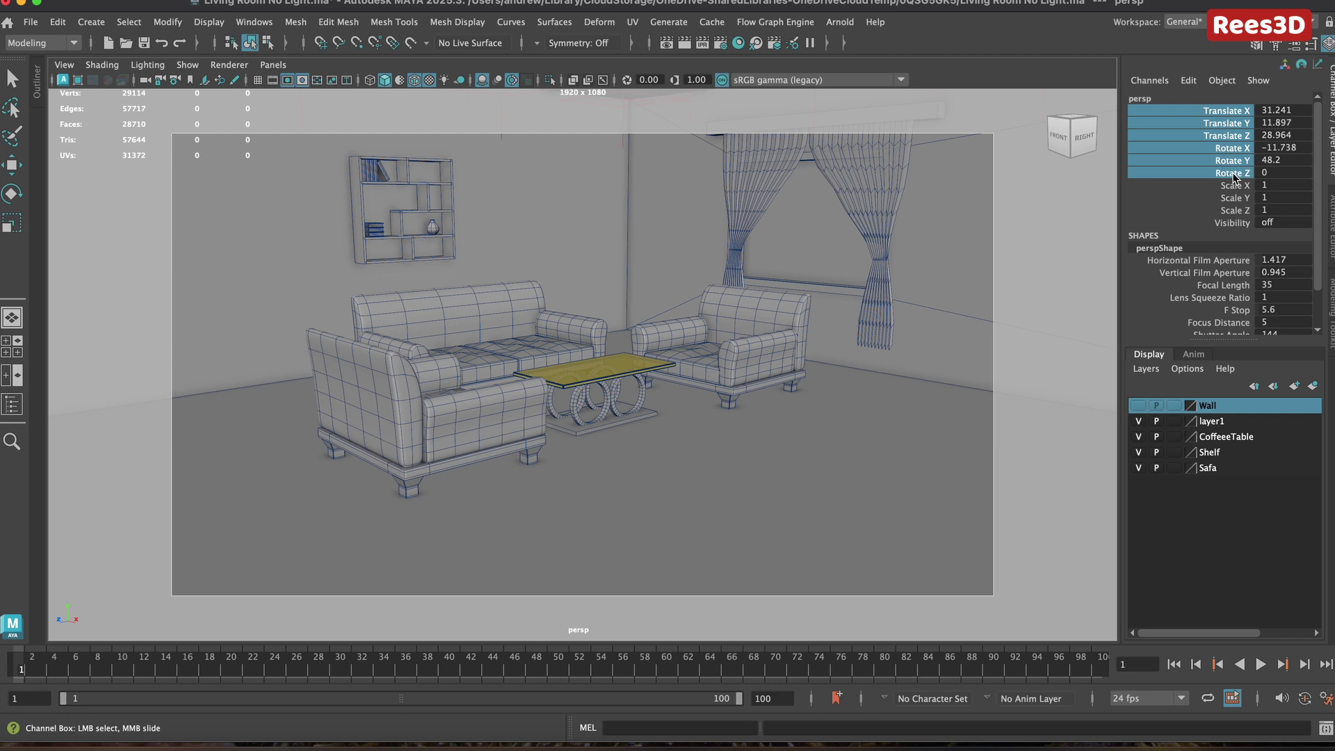
right_click(1235, 143)
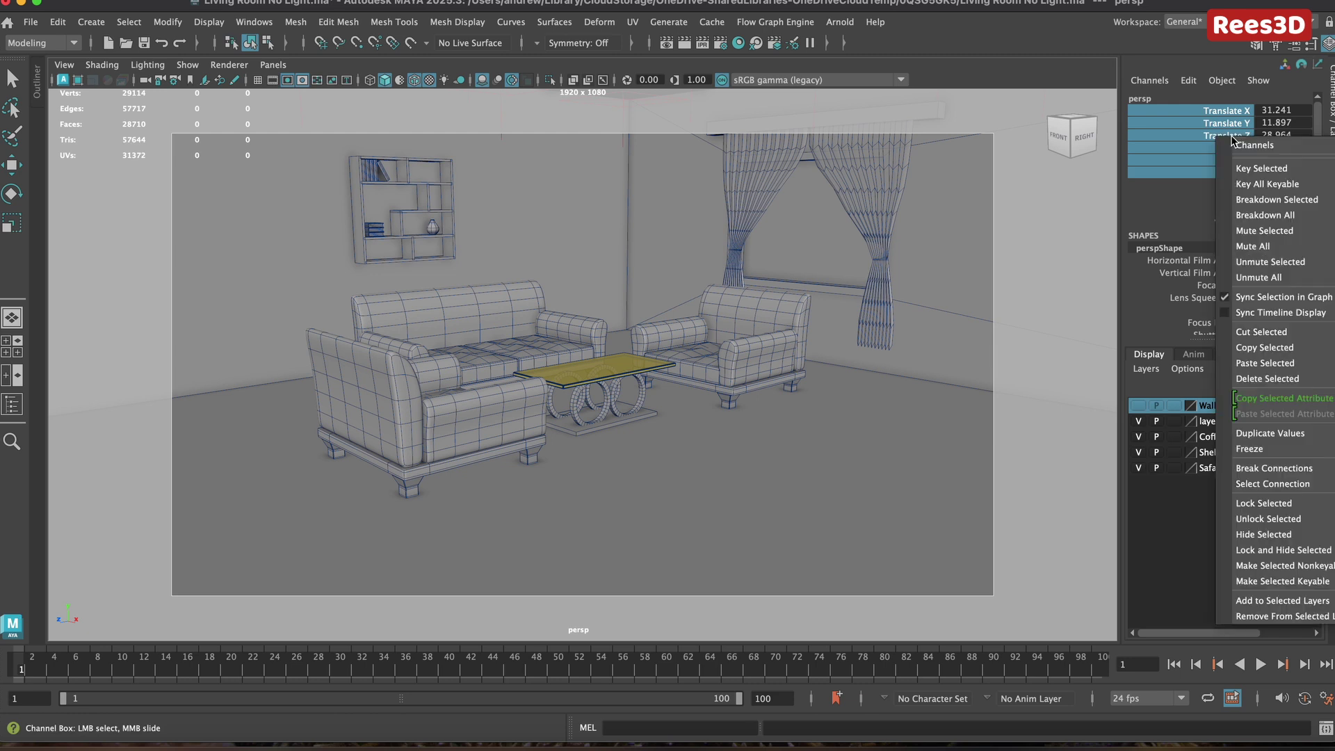
click(1244, 169)
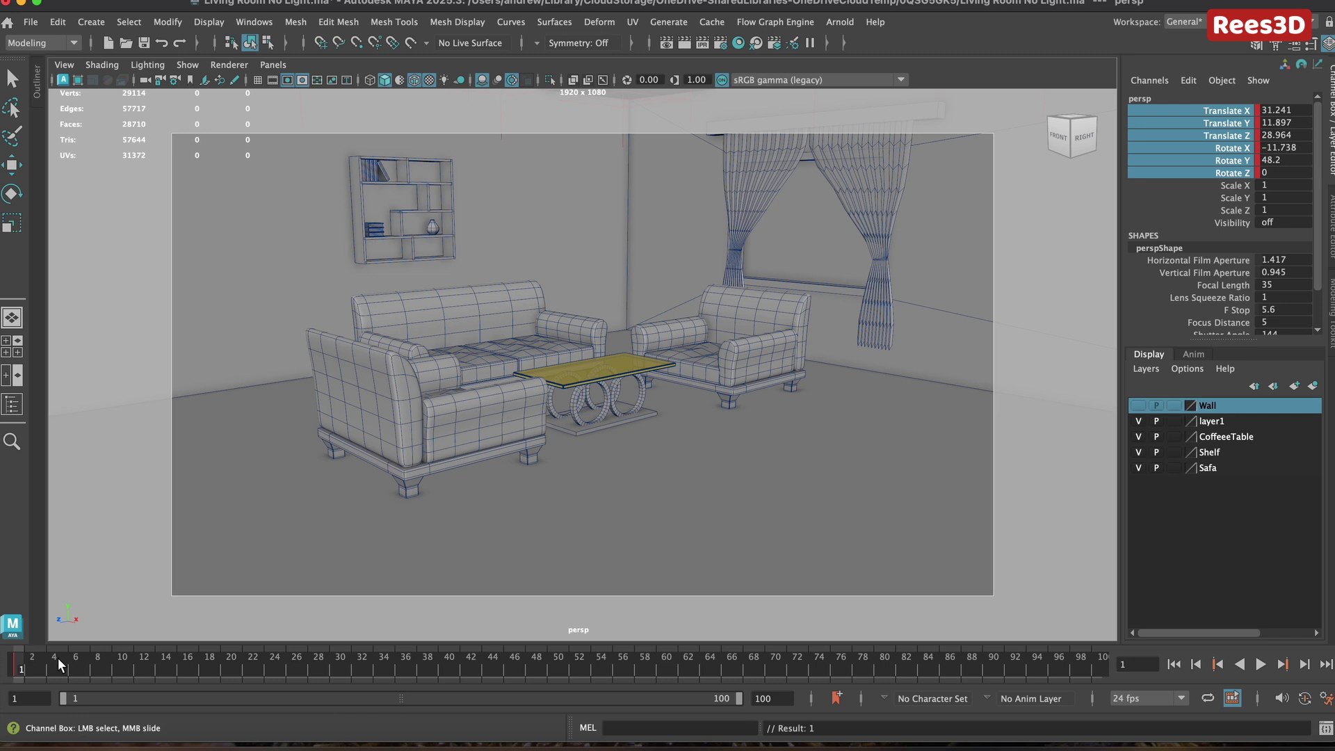
- Move the playhead to frame 100 and dolly the camera in toward the furniture
key(alt+v)
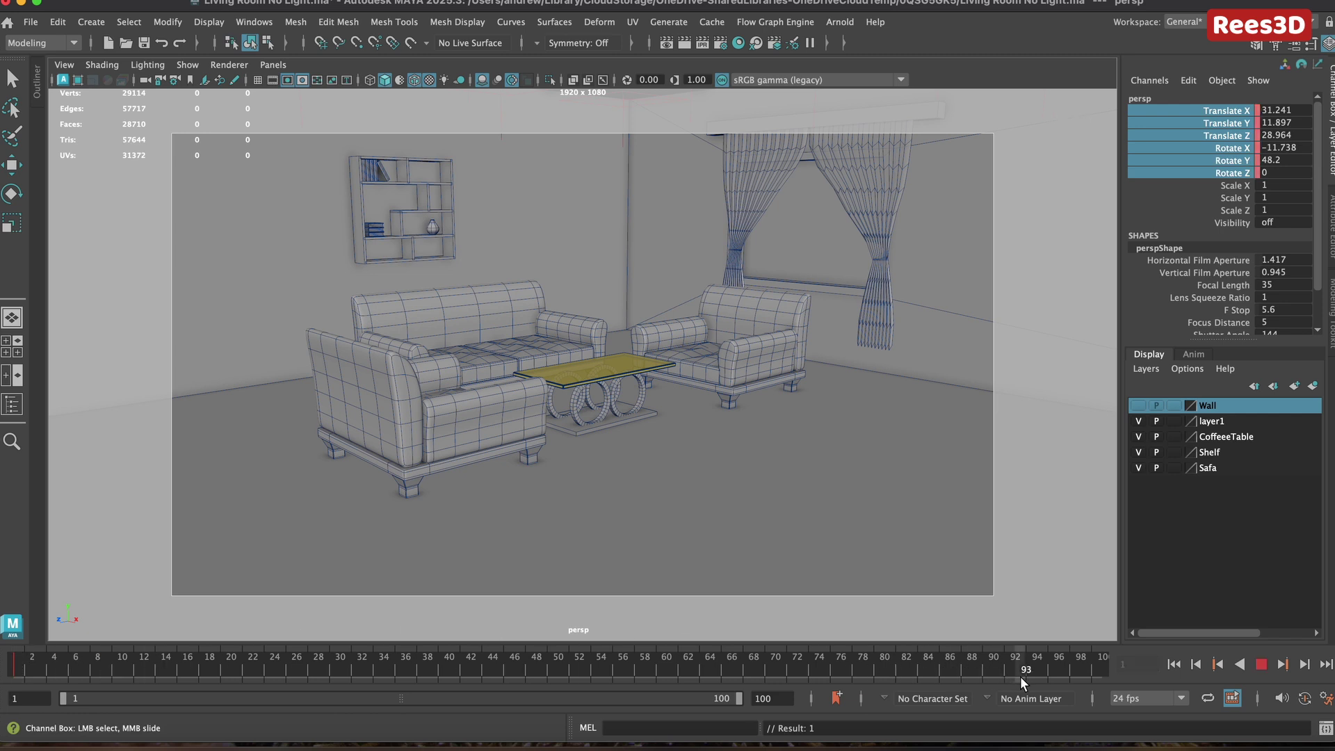
click(1006, 669)
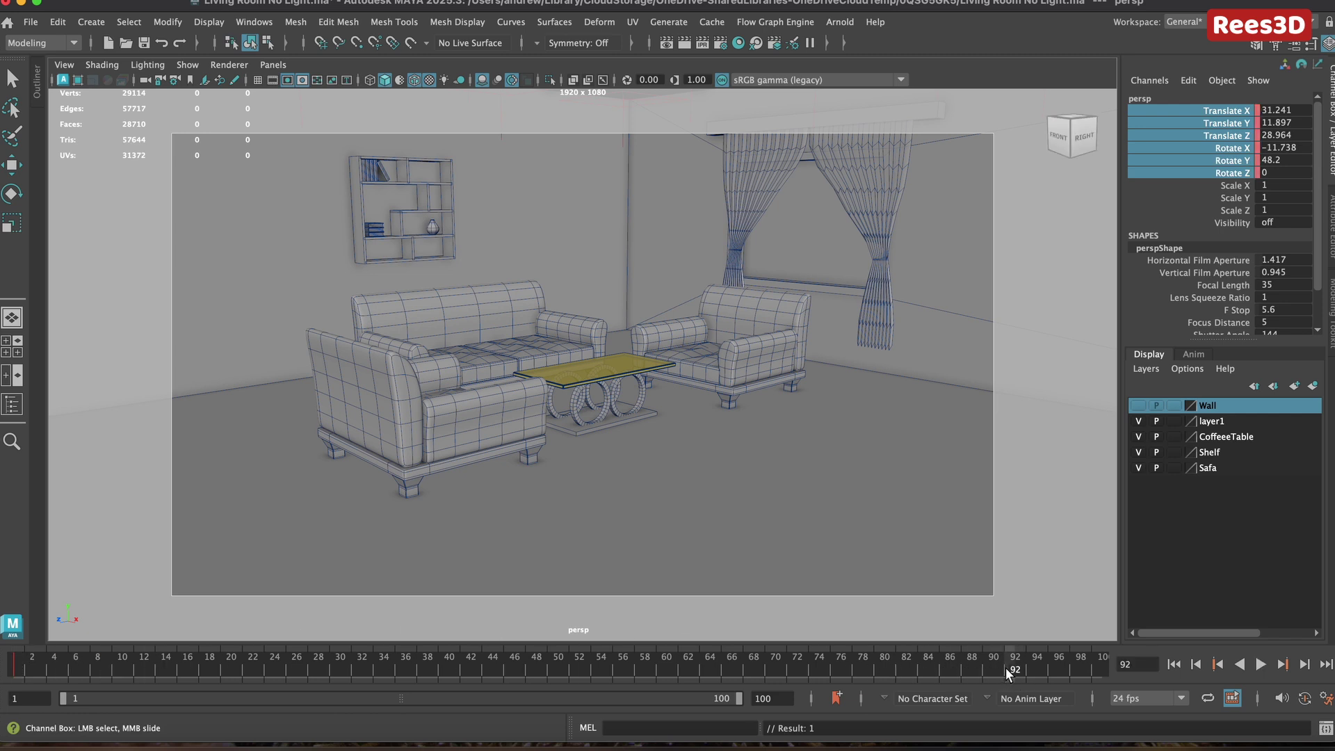
drag(1007, 670, 1101, 669)
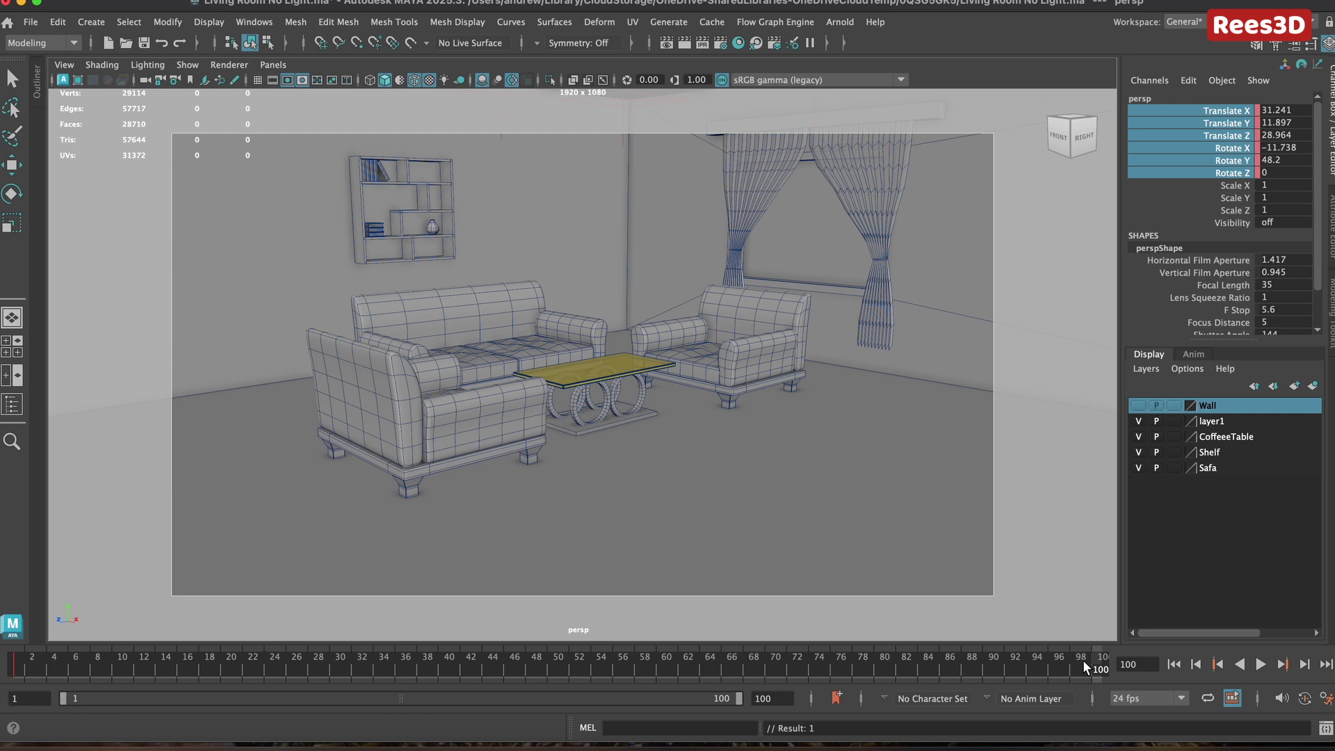
key(alt)
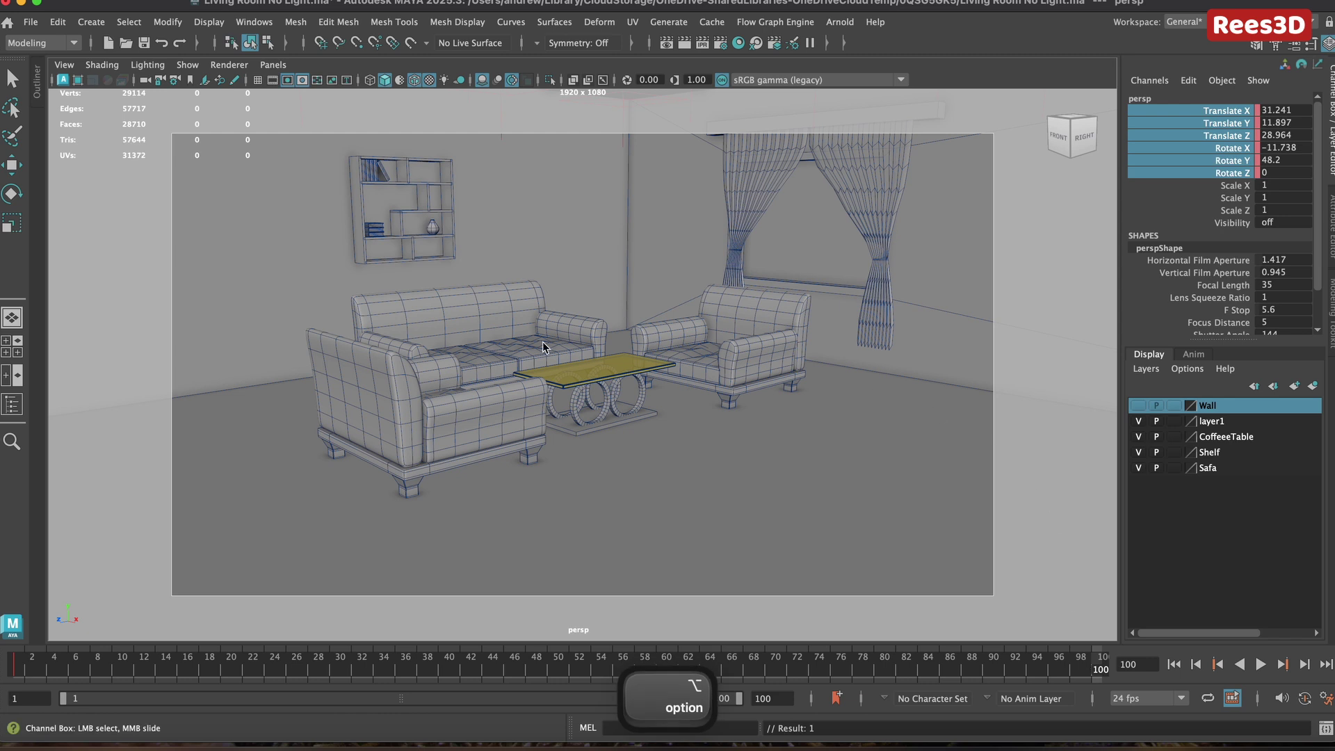
alt+right_drag(561, 369, 694, 385)
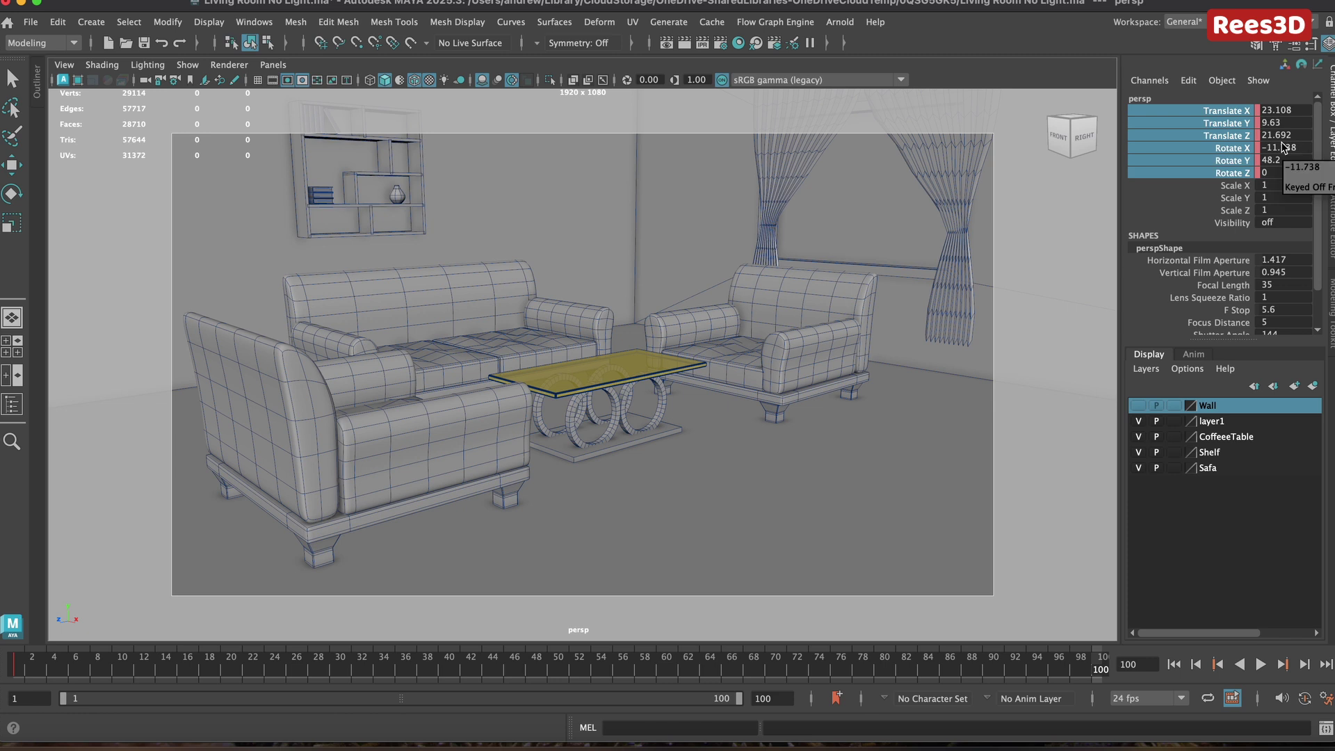
- Key the camera's closer position at frame 100 and play back the push-in
right_click(1231, 134)
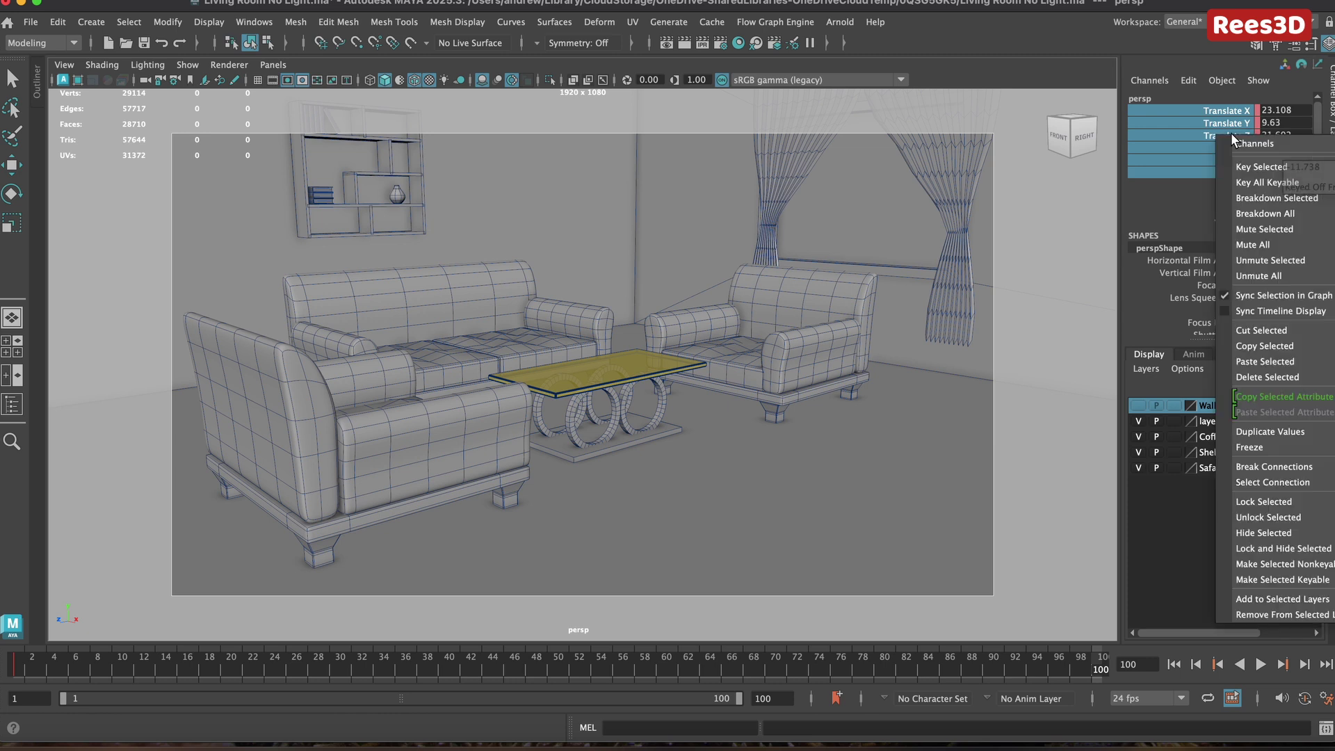
click(1252, 167)
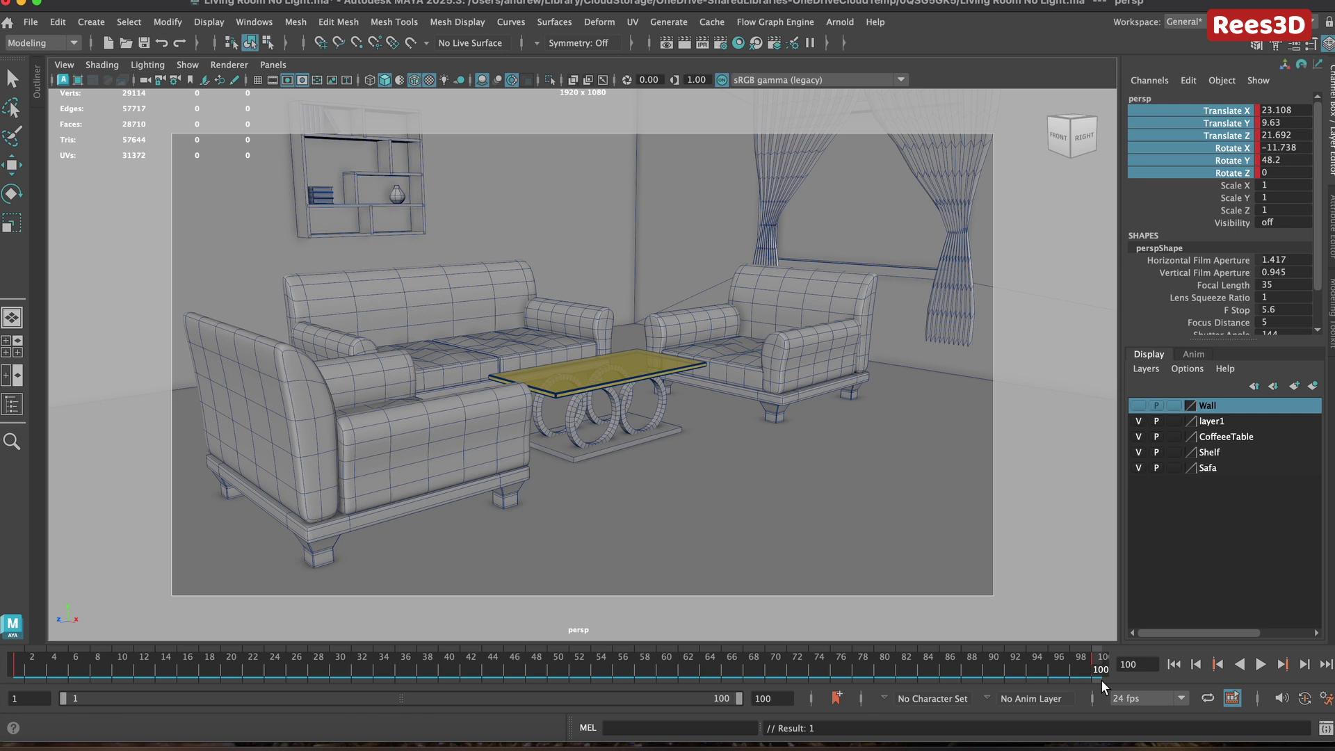
click(1259, 666)
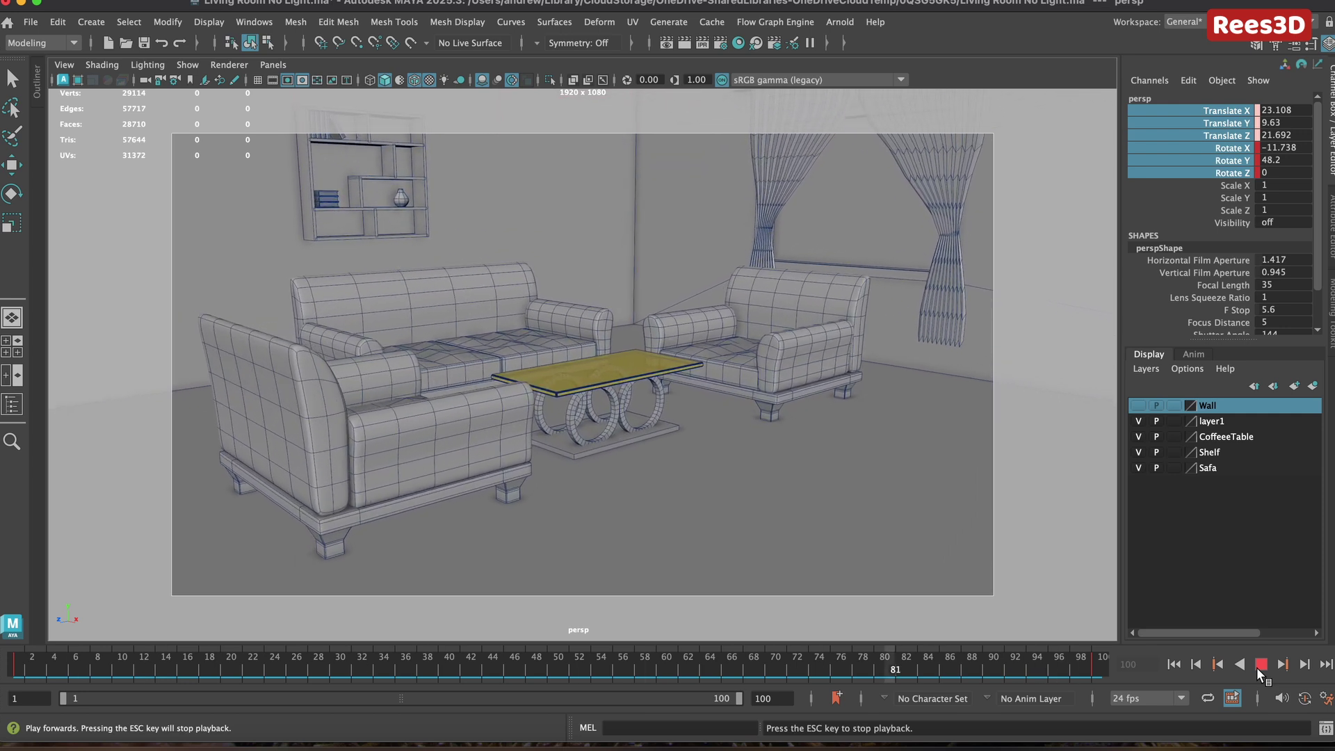
key(r)
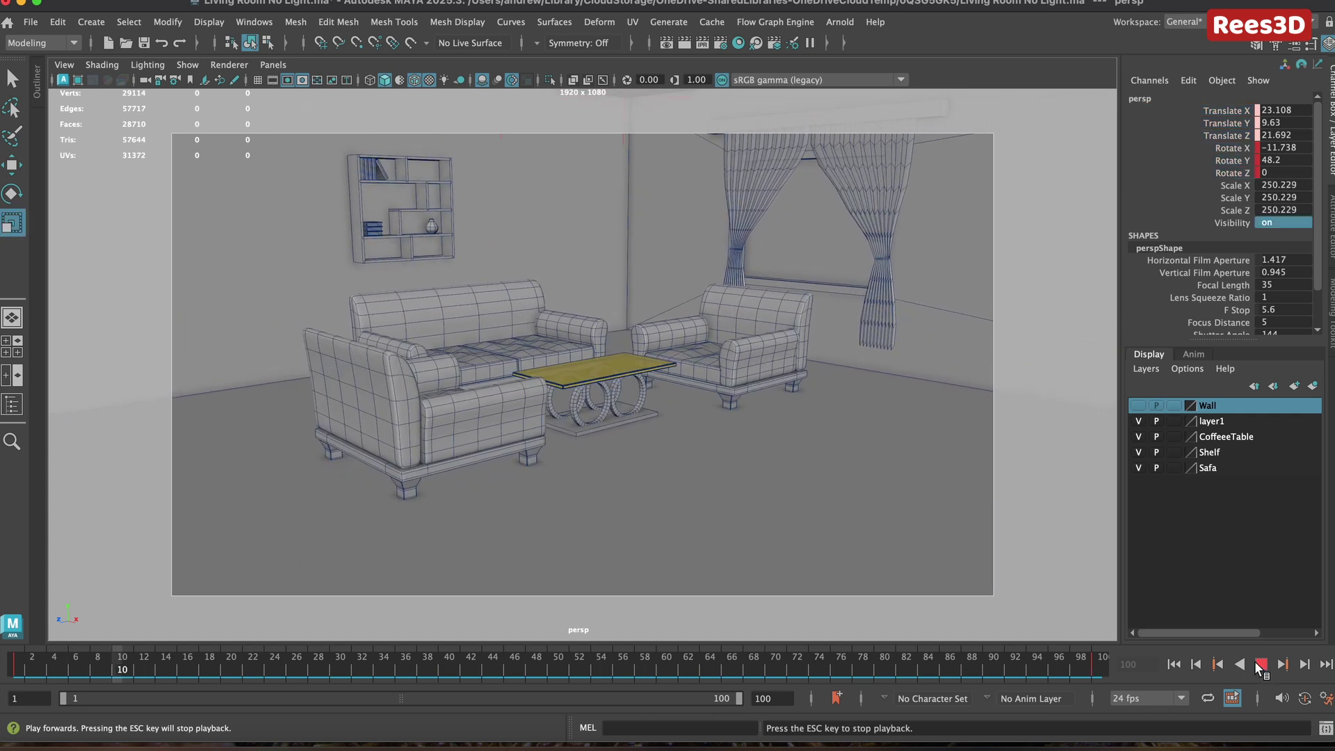
- Stop playback and jump back to frame 1
click(1260, 664)
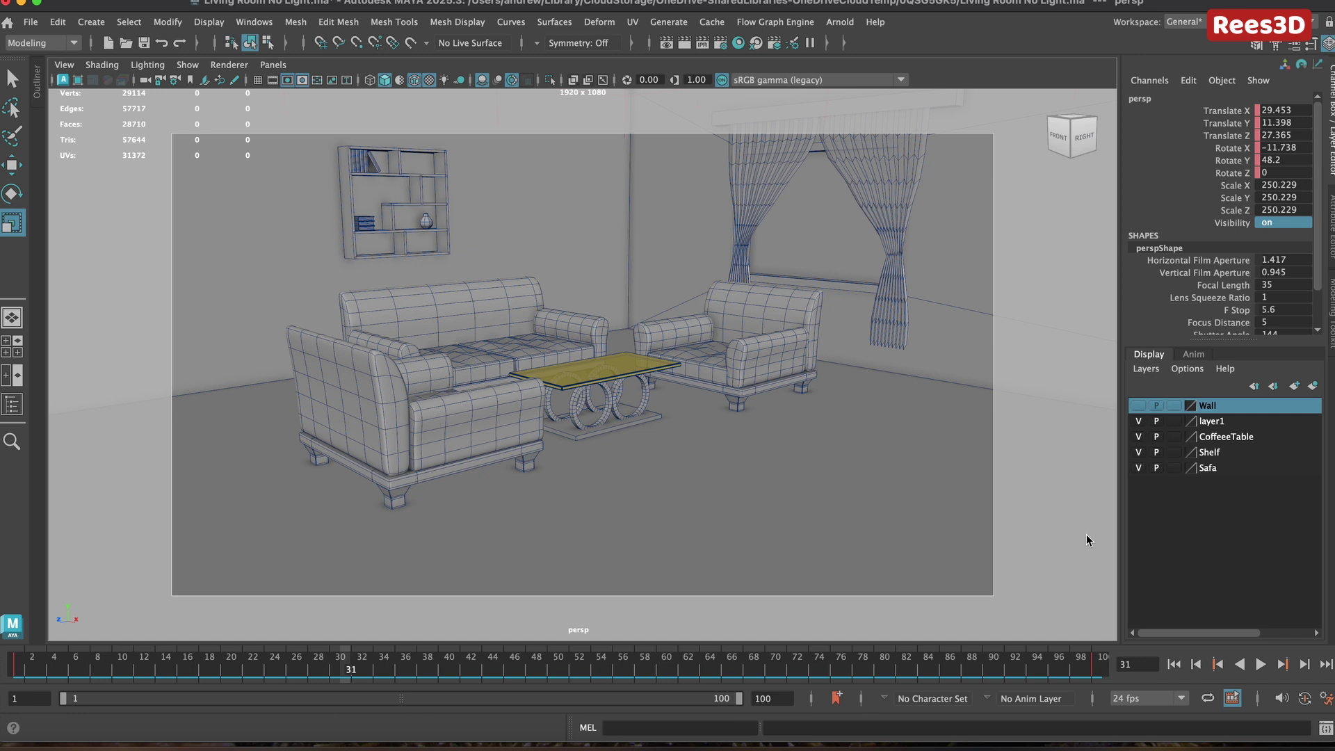
key(alt+shift+v)
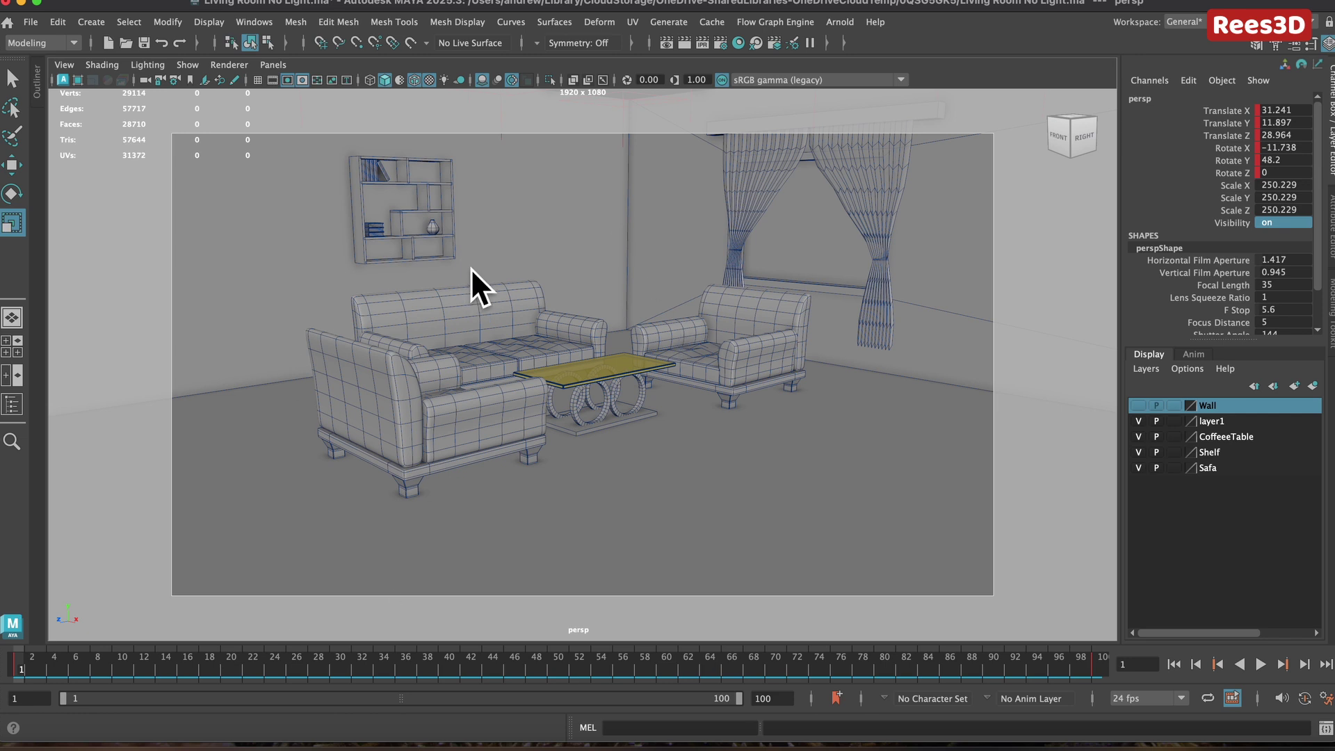
- Save the scene under the new name camera1
click(31, 24)
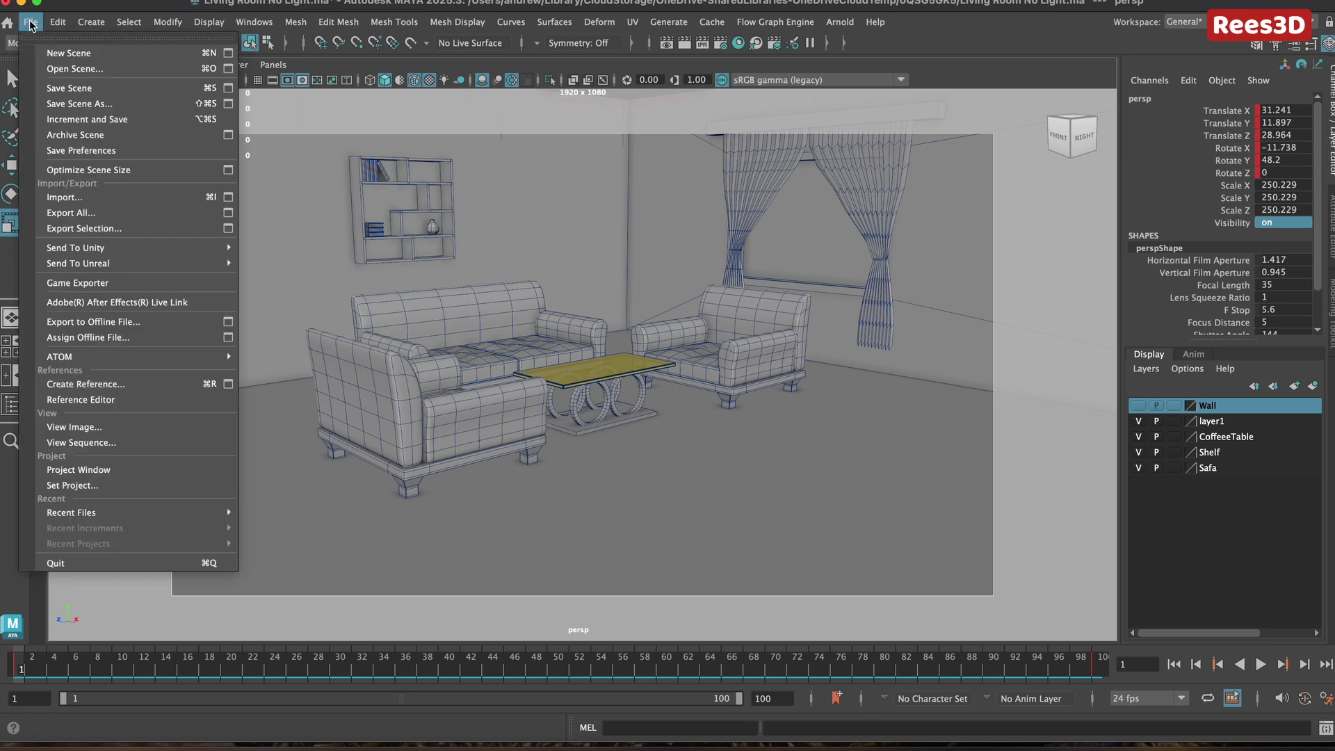
click(68, 104)
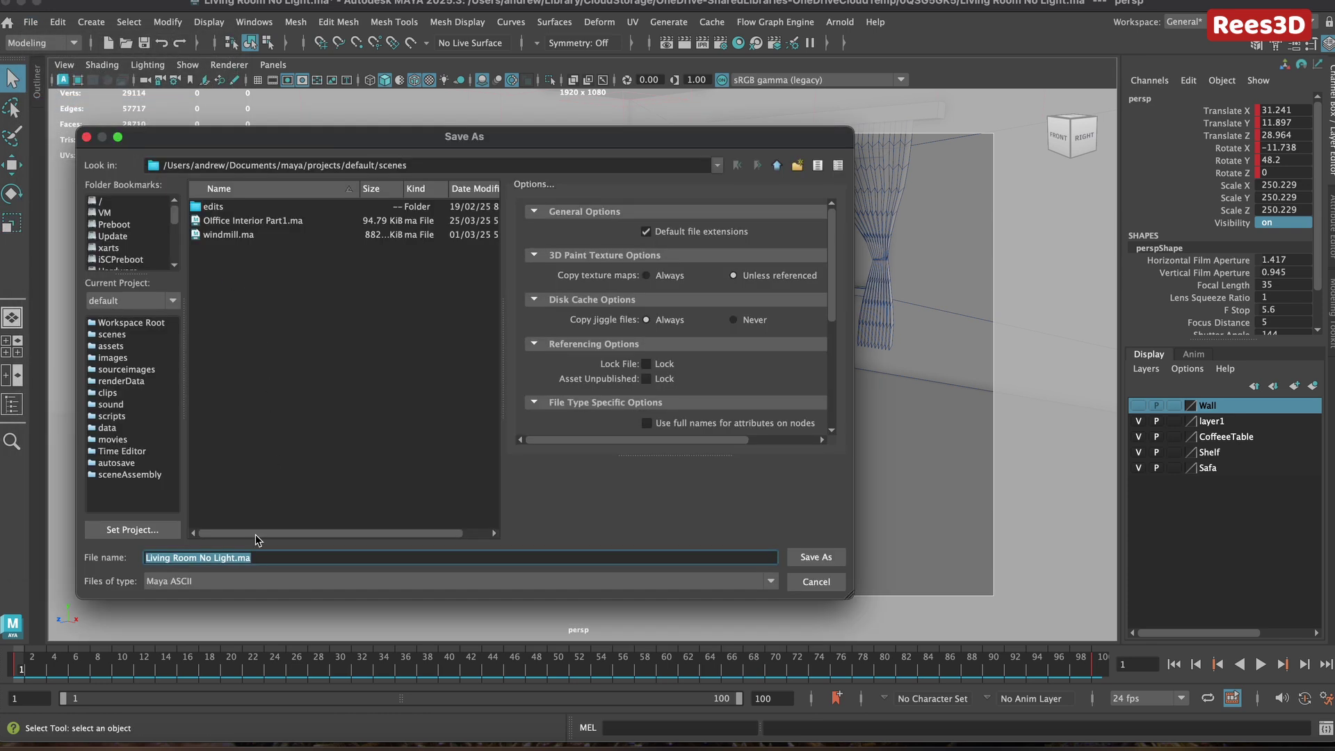
click(248, 559)
drag(234, 559, 28, 563)
key(BackSpace)
key(alt+Left)
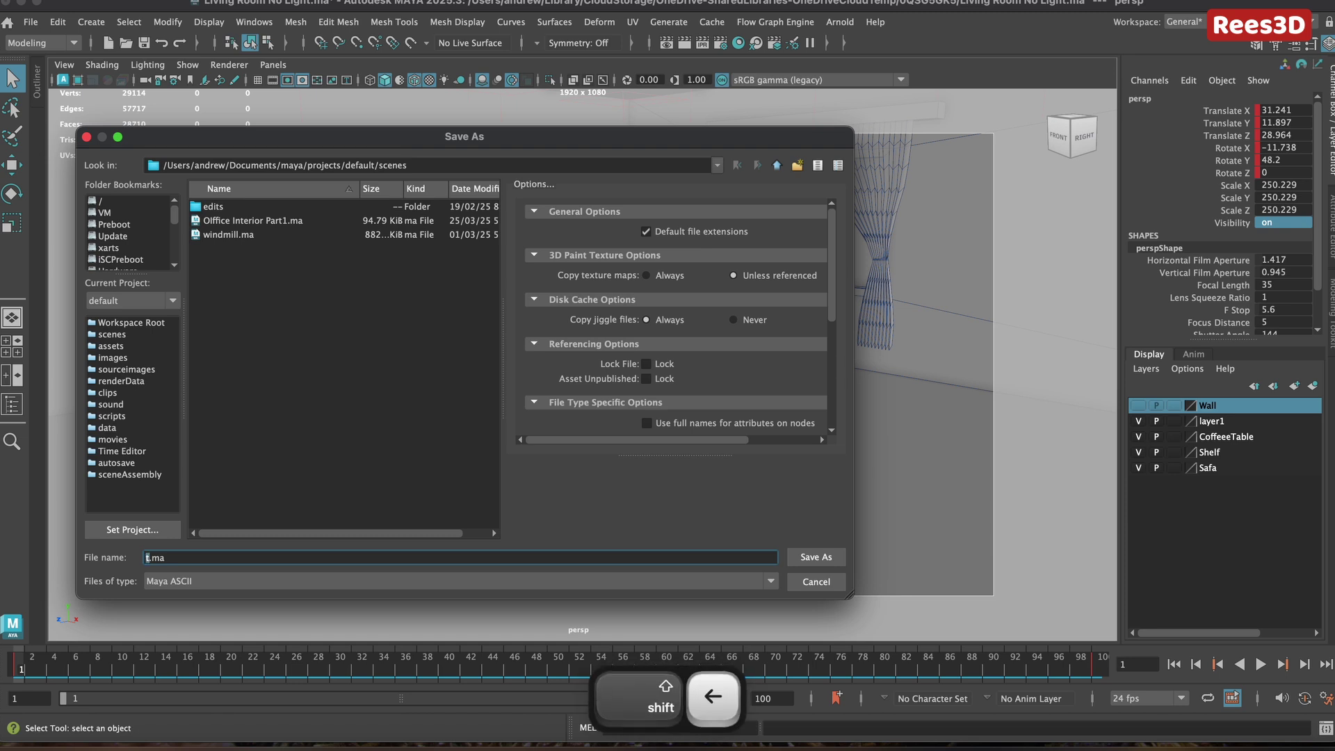
text(camera)
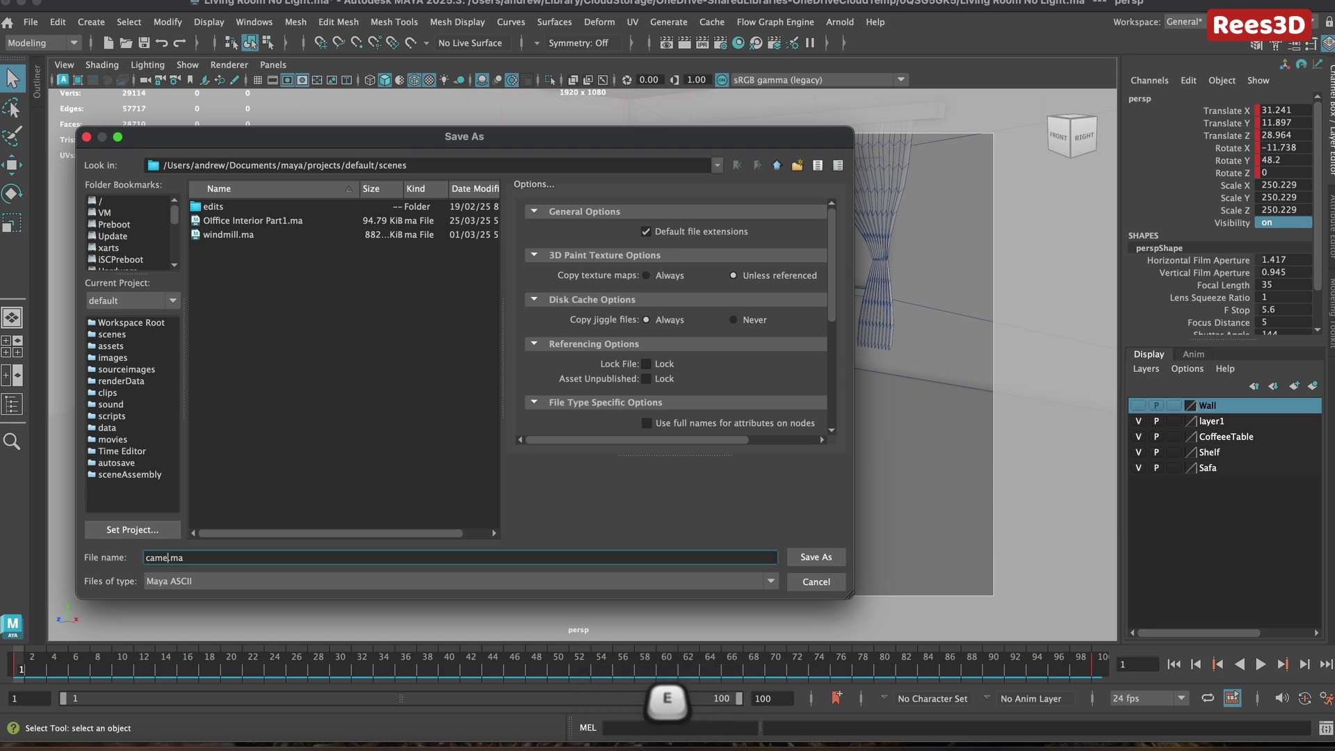
text(1)
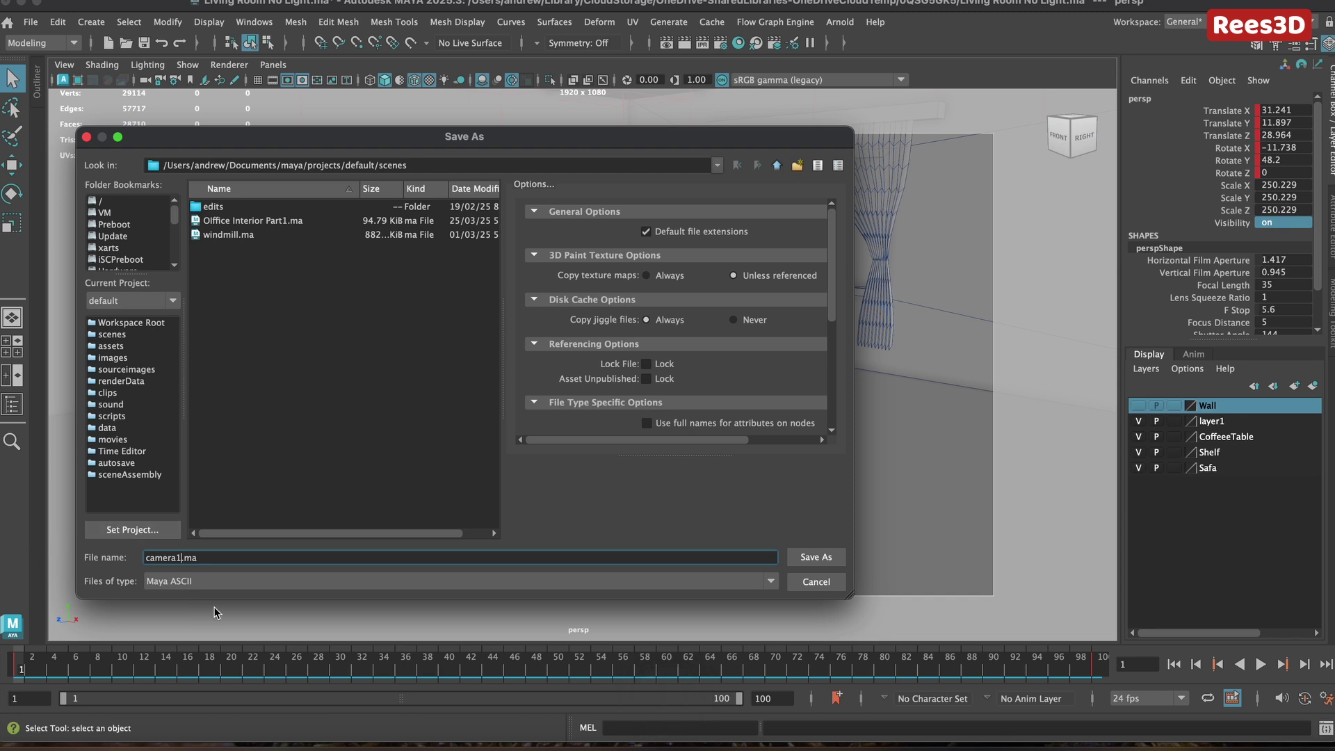
click(809, 560)
key(r)
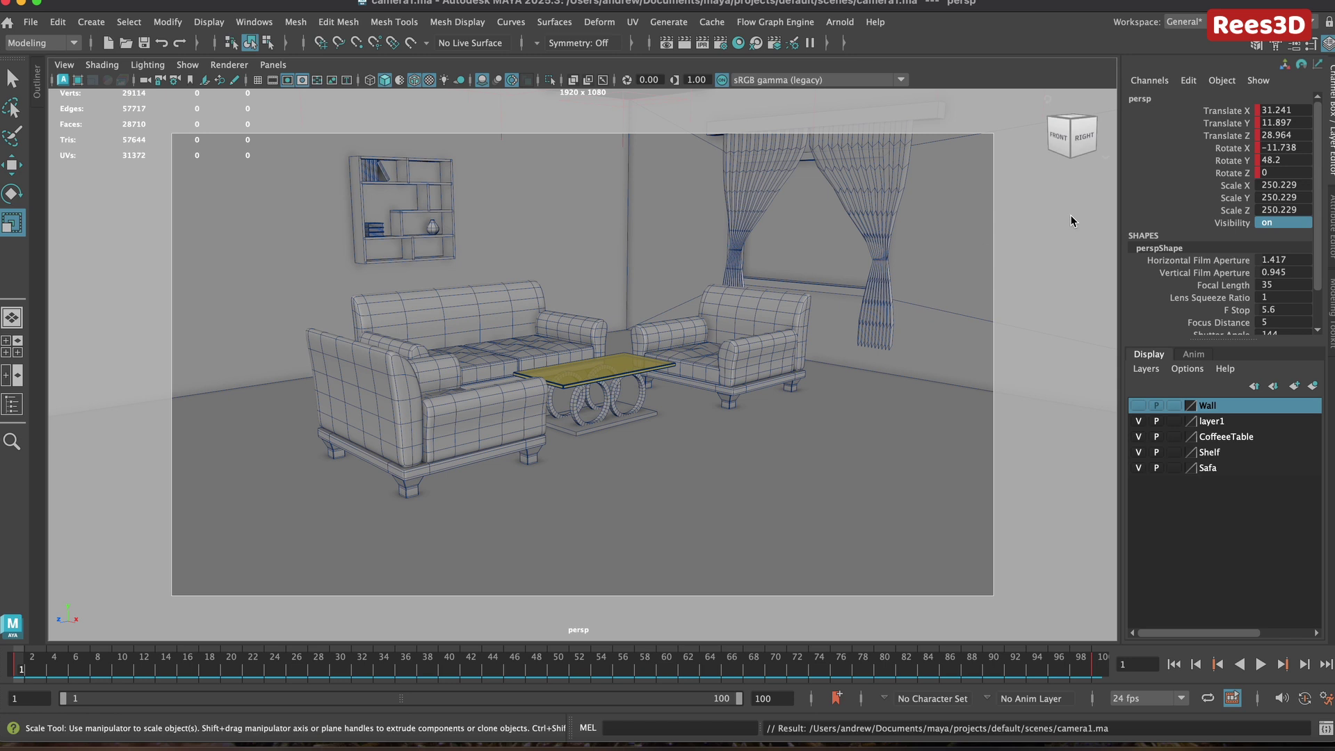
- Break connections on the camera's Translate X through Rotate Z channels to remove its keys
drag(1227, 116, 1228, 165)
right_click(1227, 165)
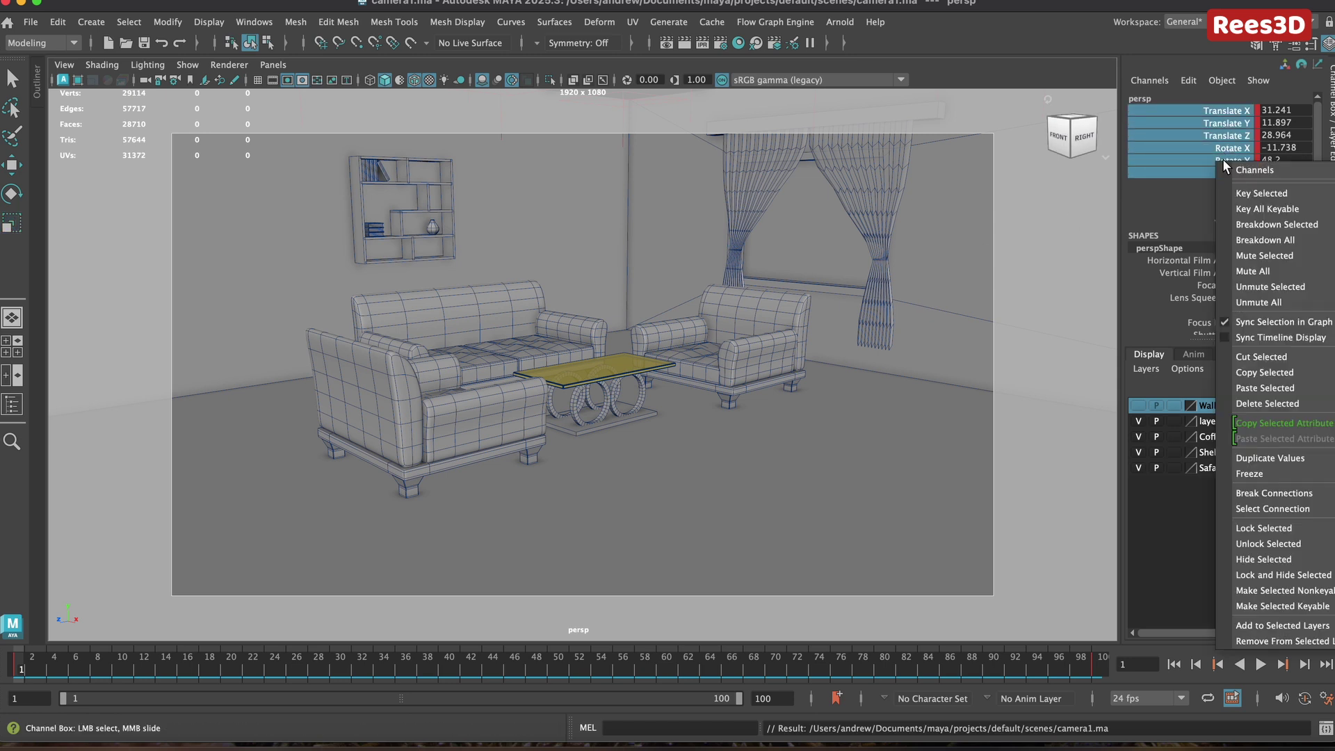
click(1297, 494)
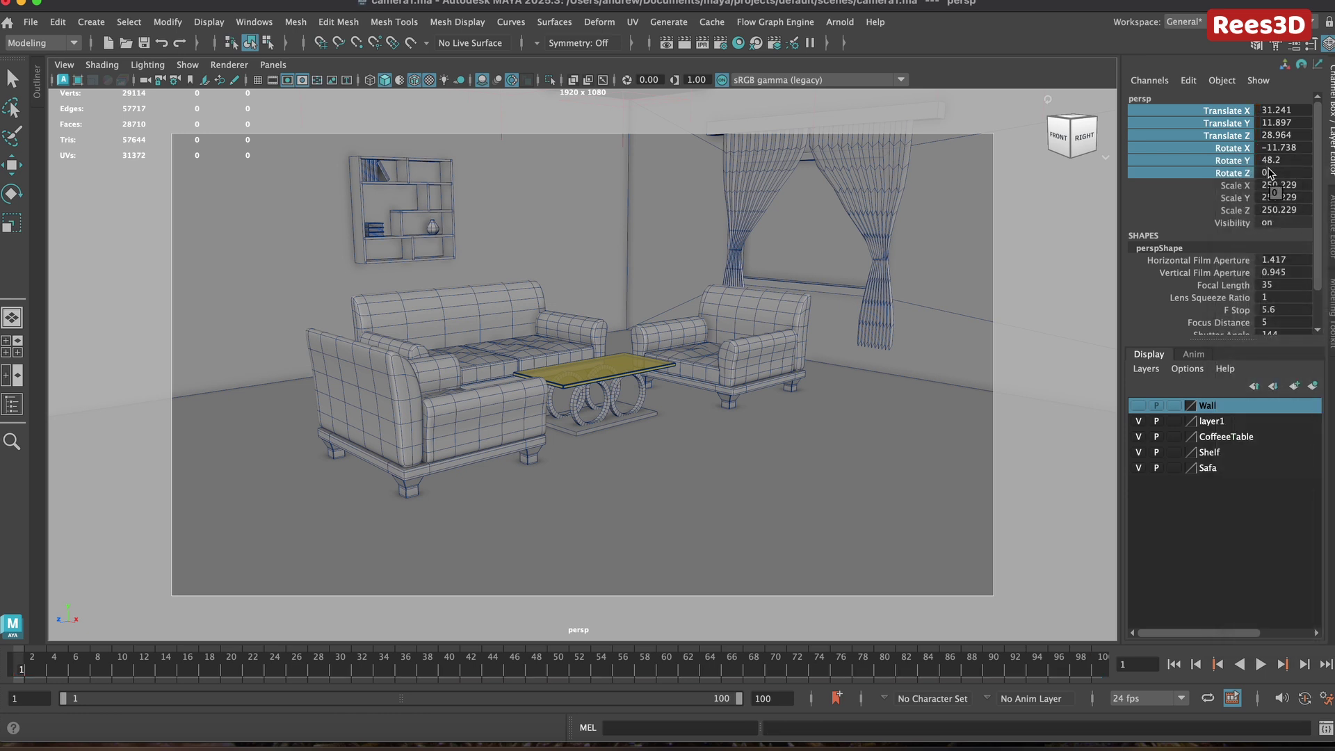
- Tumble and dolly the camera to a close side view of the armchair and coffee table
alt+drag(529, 465, 391, 465)
scroll(381, 465, up, 5)
alt+middle_drag(382, 465, 628, 423)
- In the four-view layout, slide the camera to a new spot aimed at the sofas
key(space)
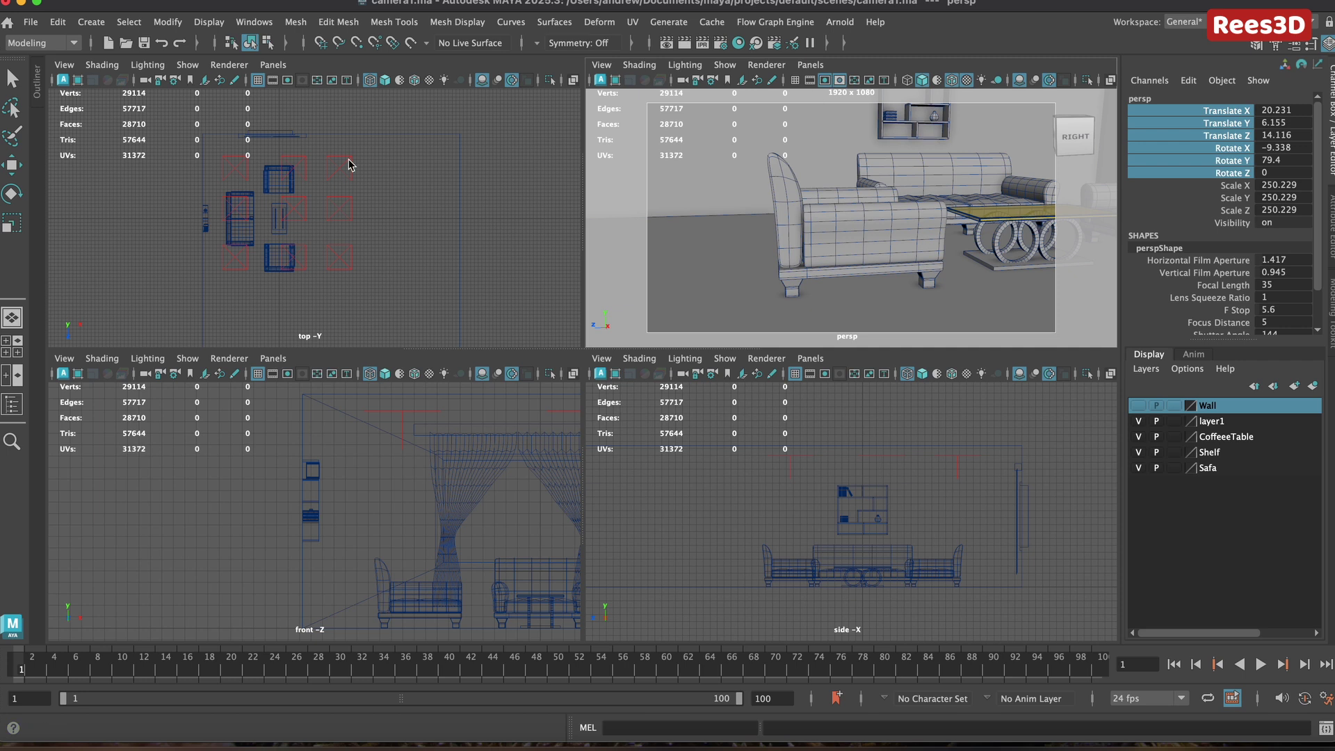
click(14, 166)
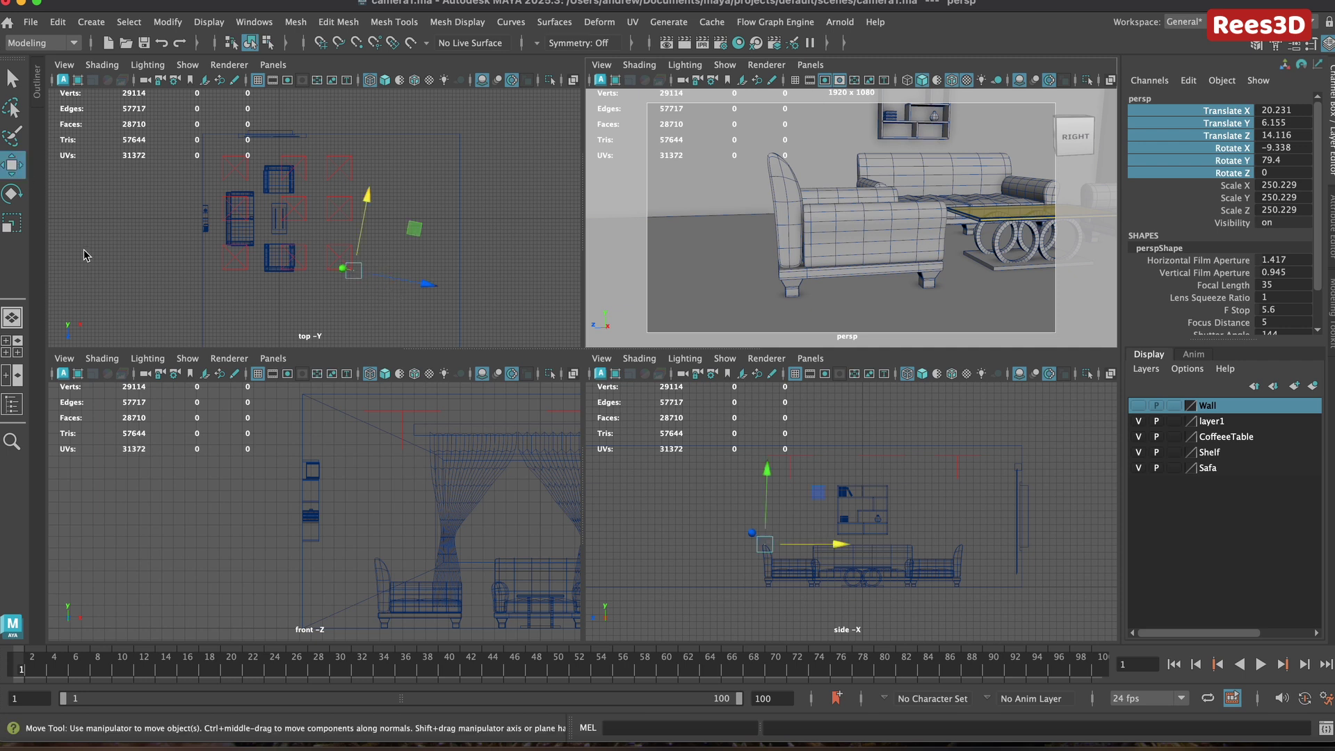
mouse_move(393, 278)
mouse_down()
mouse_move(410, 286)
mouse_move(374, 216)
mouse_move(394, 213)
mouse_move(393, 261)
mouse_up()
click(12, 194)
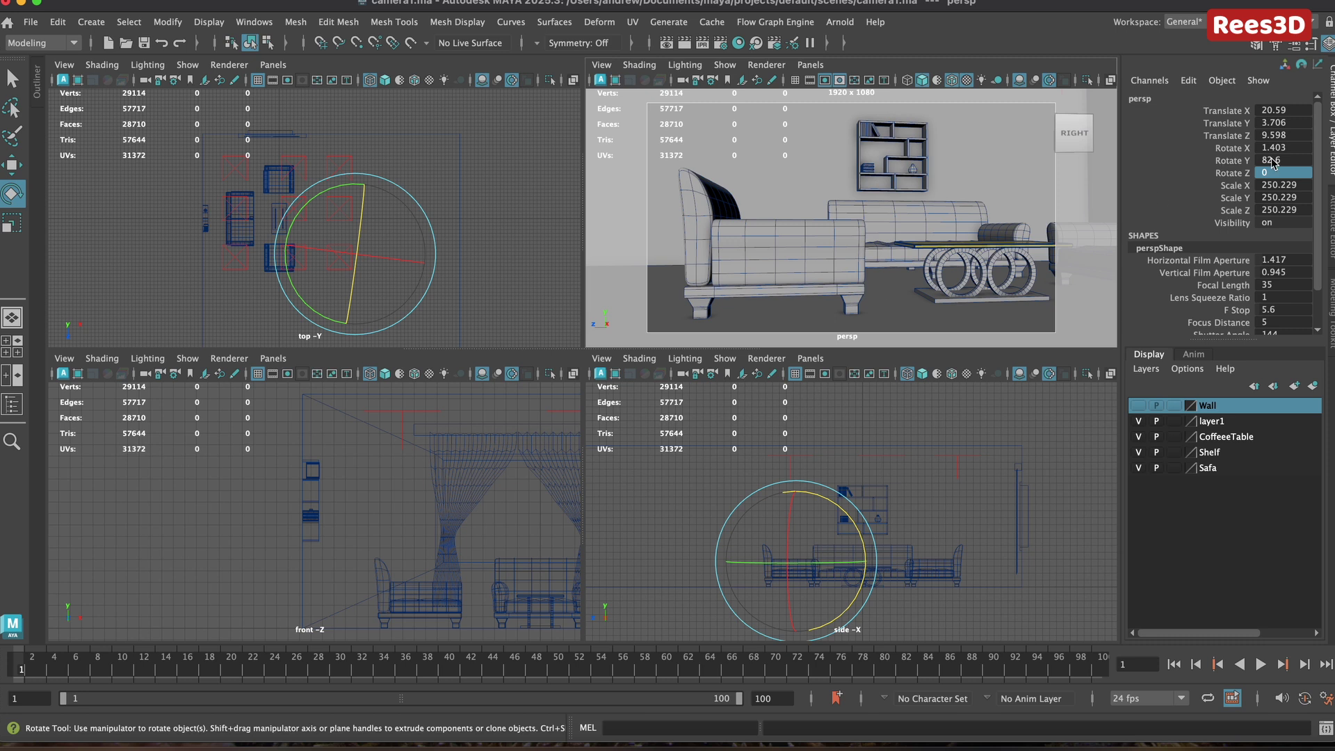
- Key the camera's translate and rotate channels at frame 1
drag(1245, 111, 1250, 177)
right_click(1242, 160)
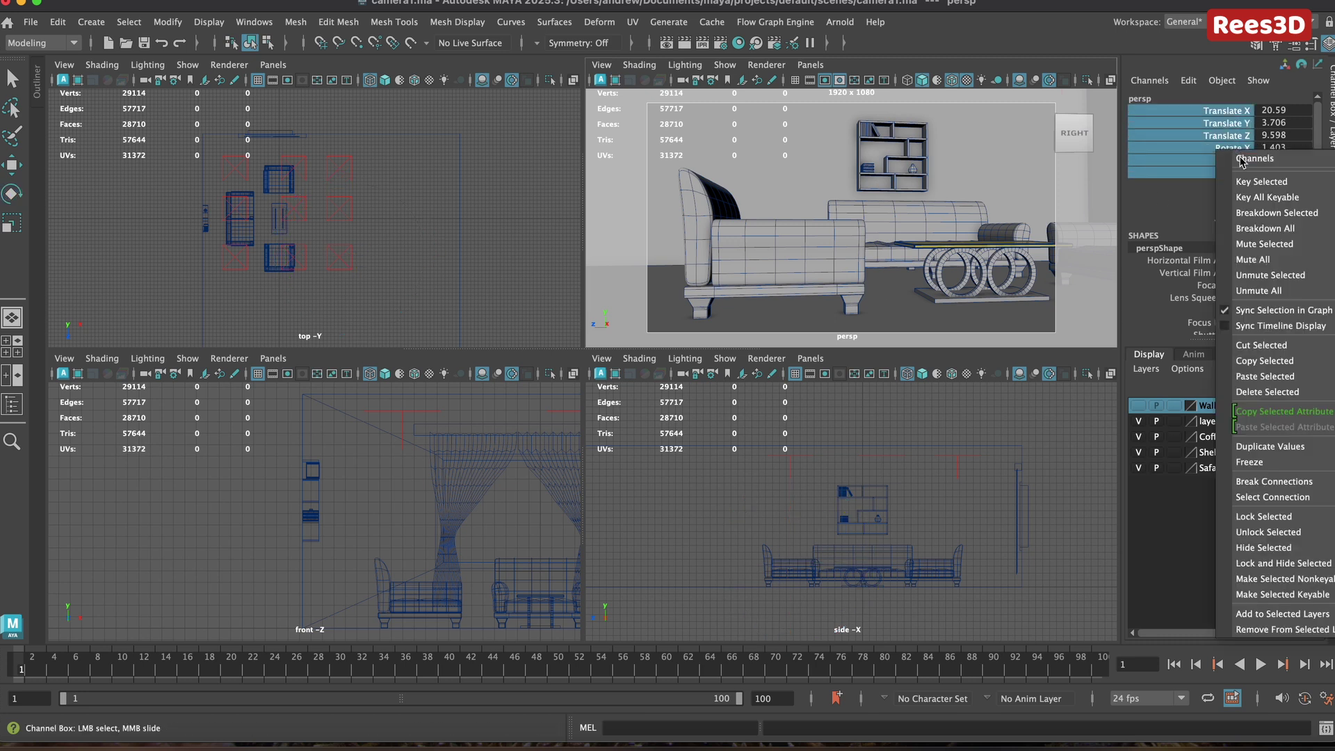
click(1262, 182)
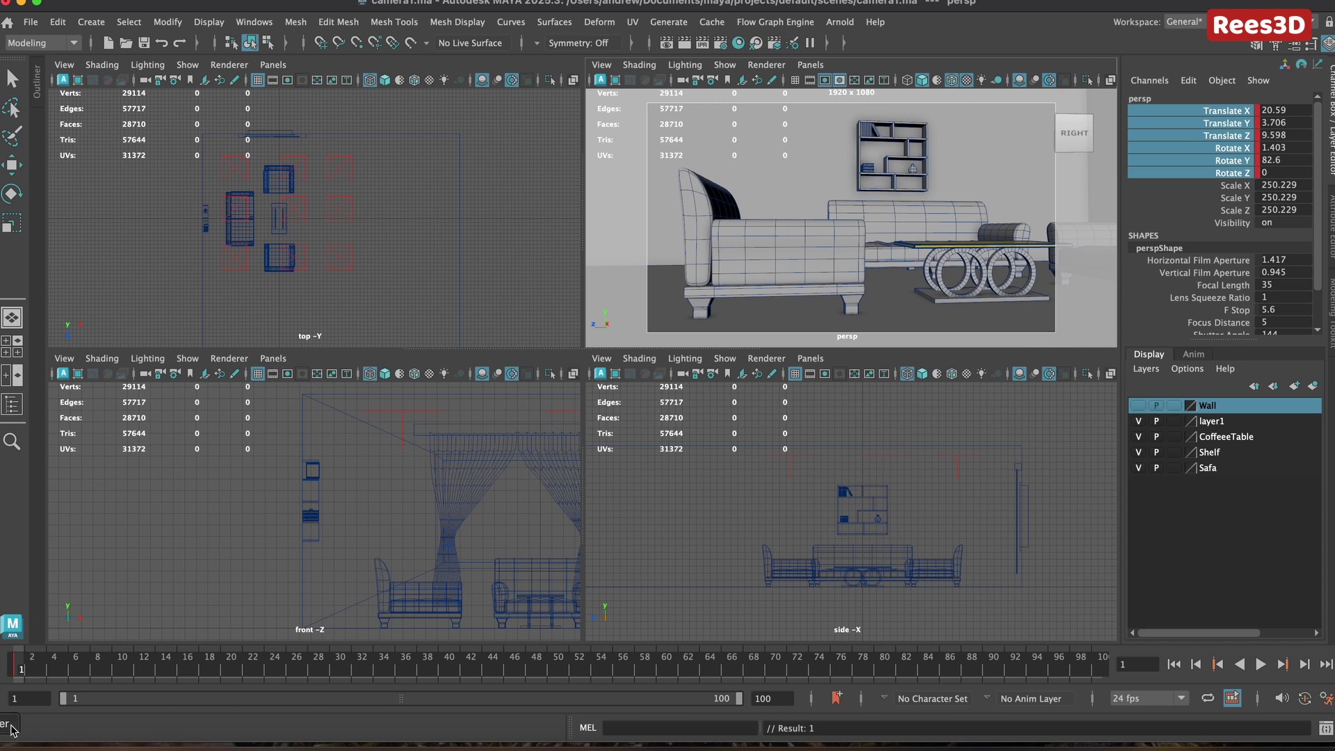
- At frame 100, move the camera along Z, turn it to reframe the furniture, and key it
drag(31, 667, 1101, 666)
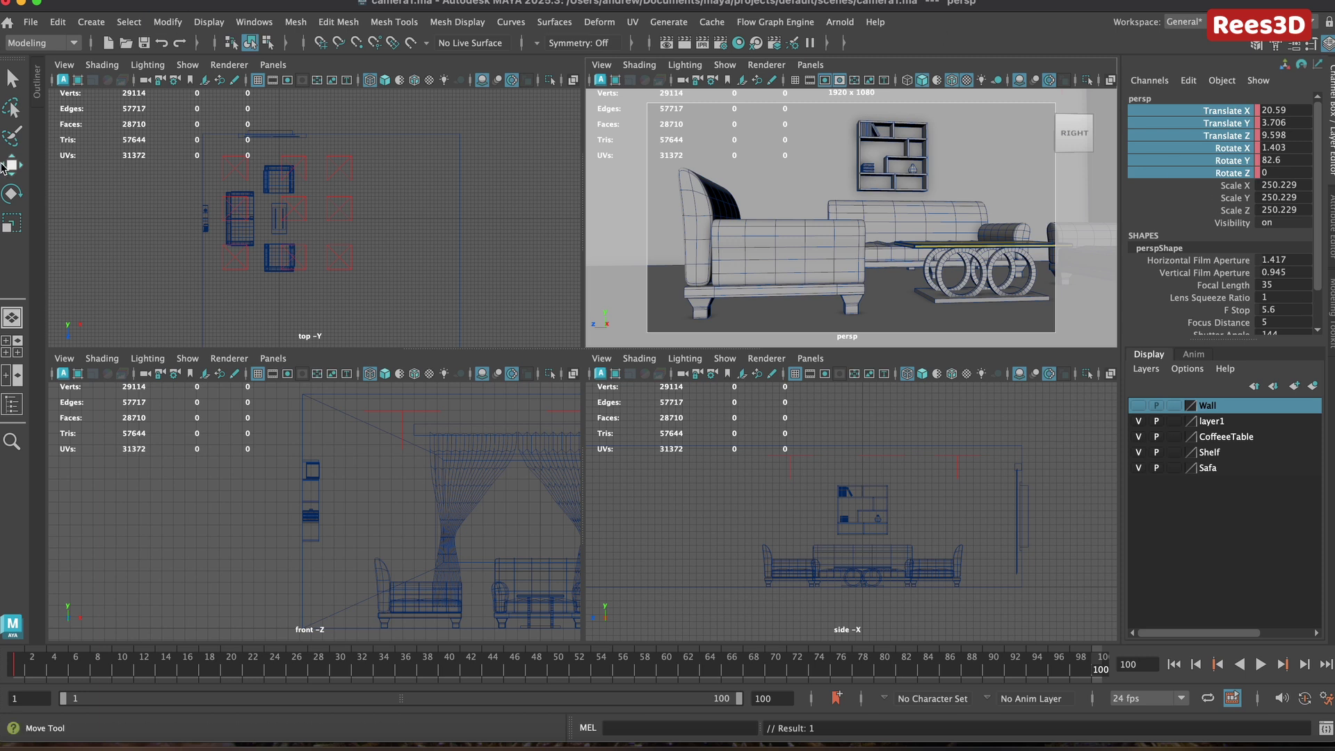
click(8, 166)
drag(362, 203, 365, 125)
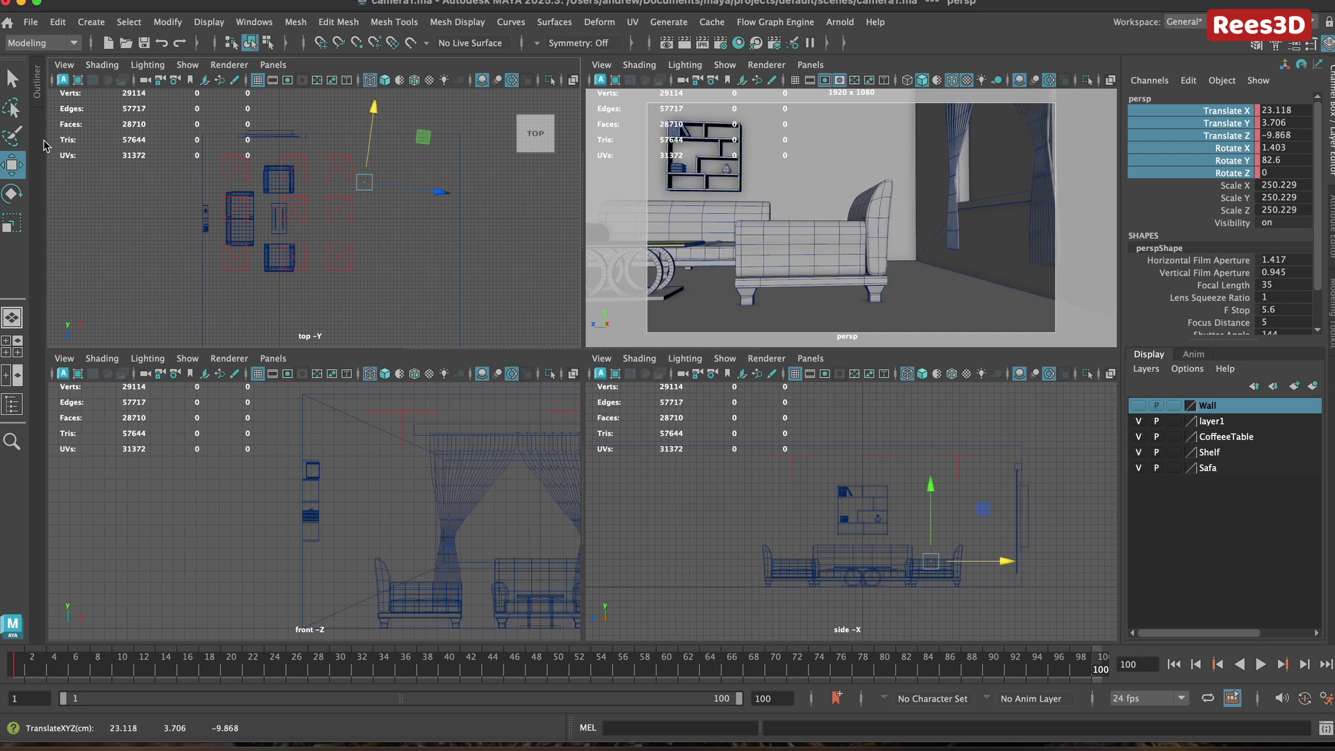
click(14, 196)
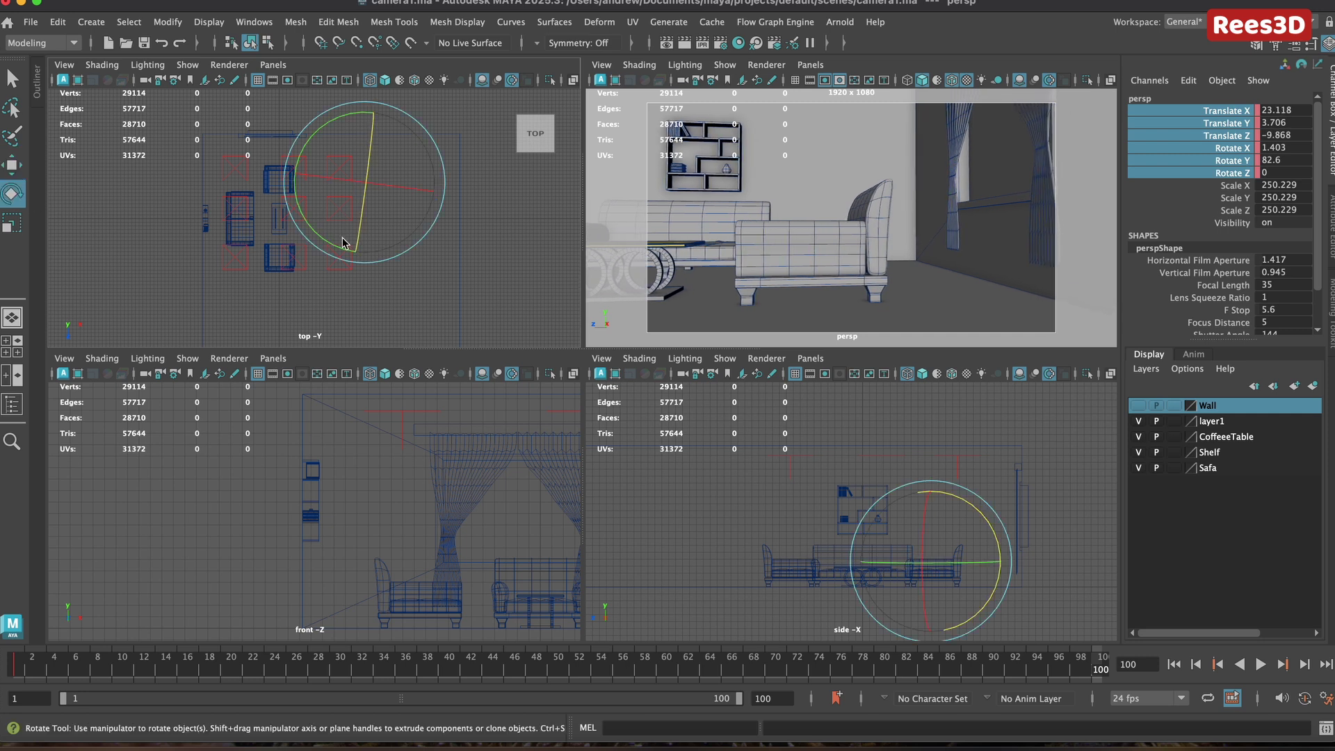
drag(330, 248, 341, 254)
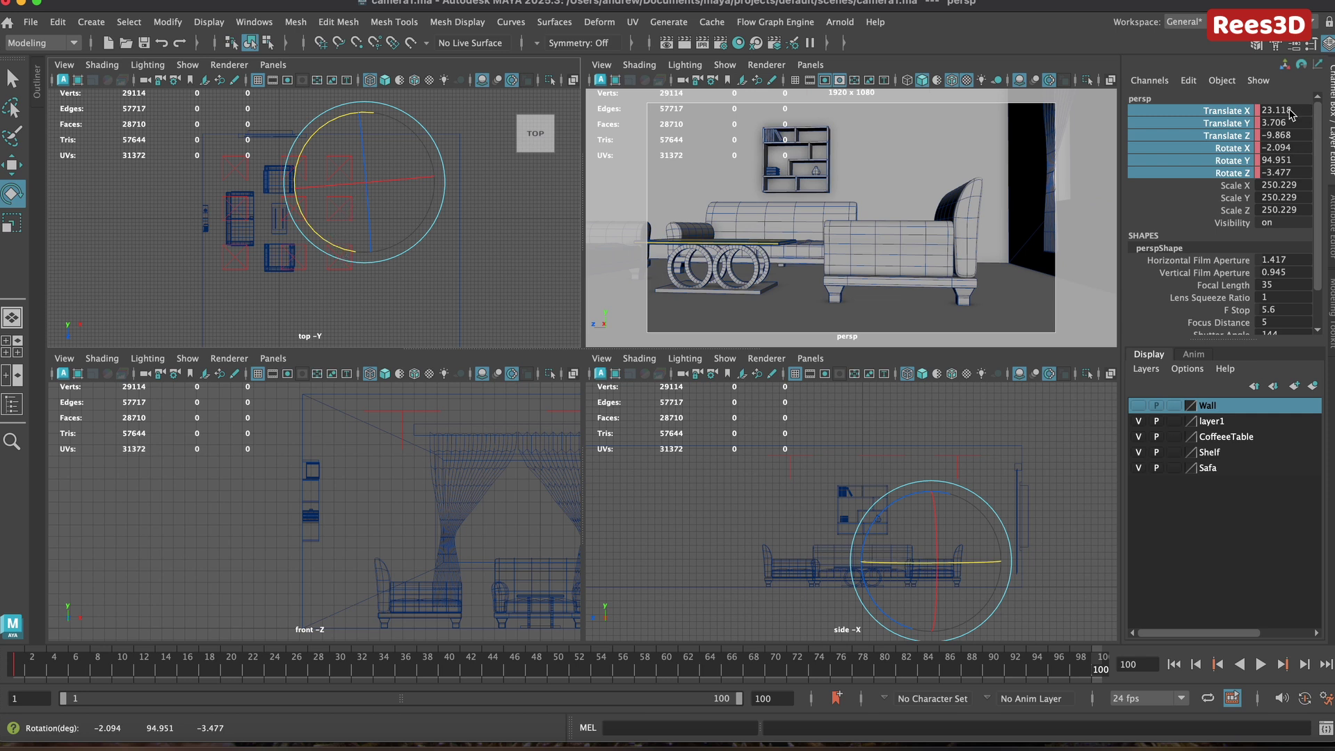
right_click(1233, 159)
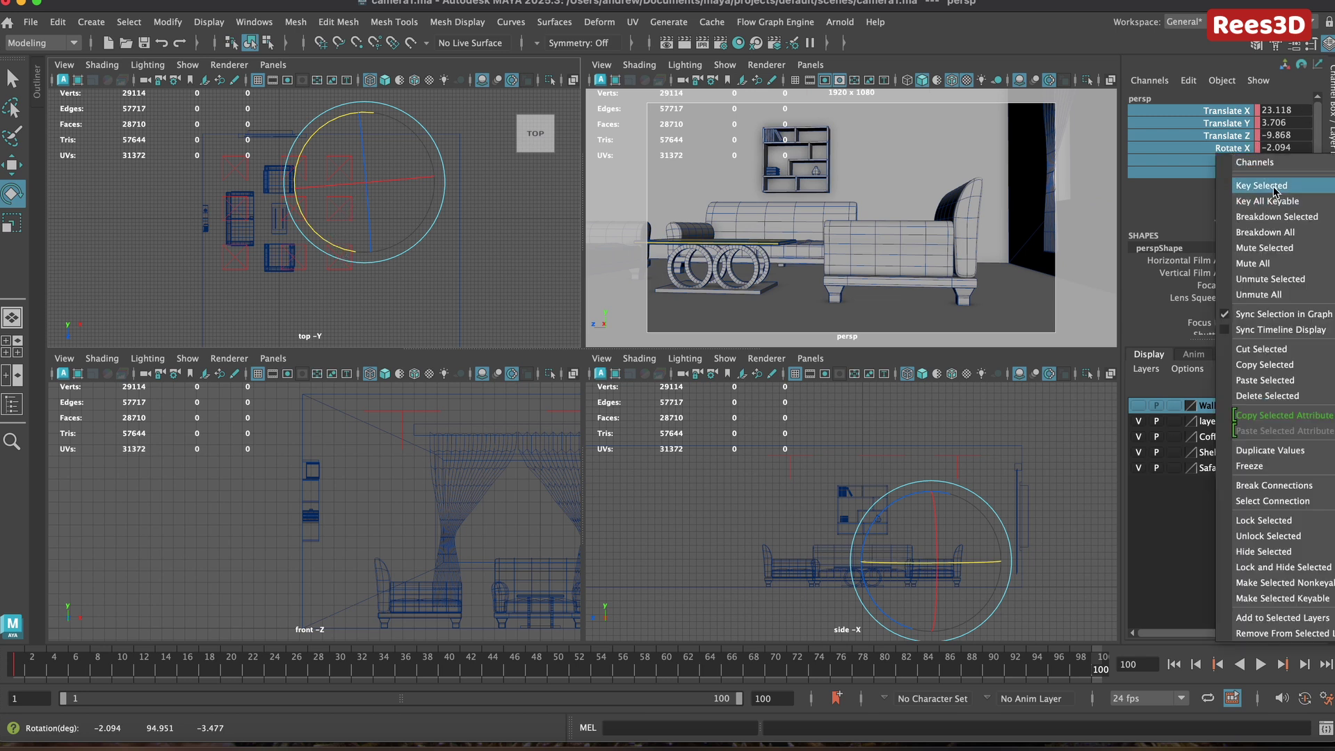
click(1261, 186)
- Maximize the persp view and play back the camera sweep to check the motion
drag(1098, 658, 678, 665)
key(space)
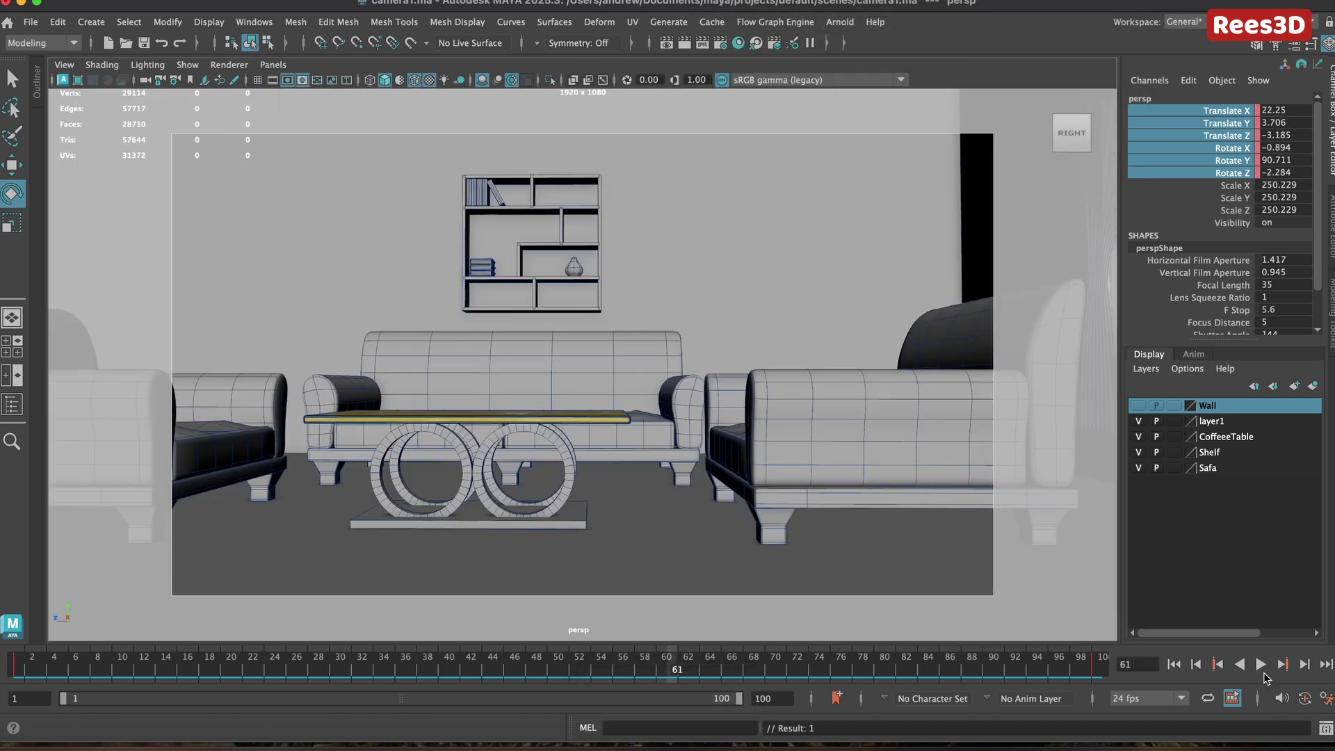
click(1263, 671)
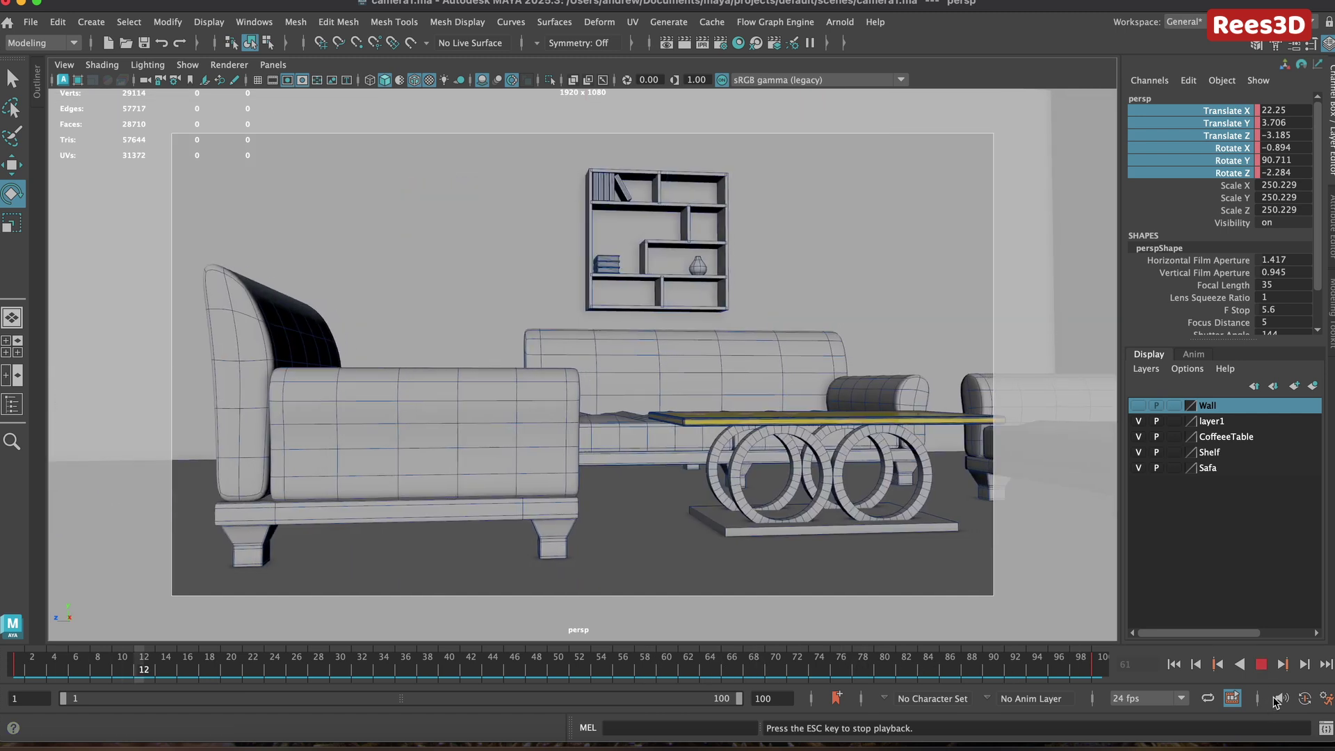
click(1262, 666)
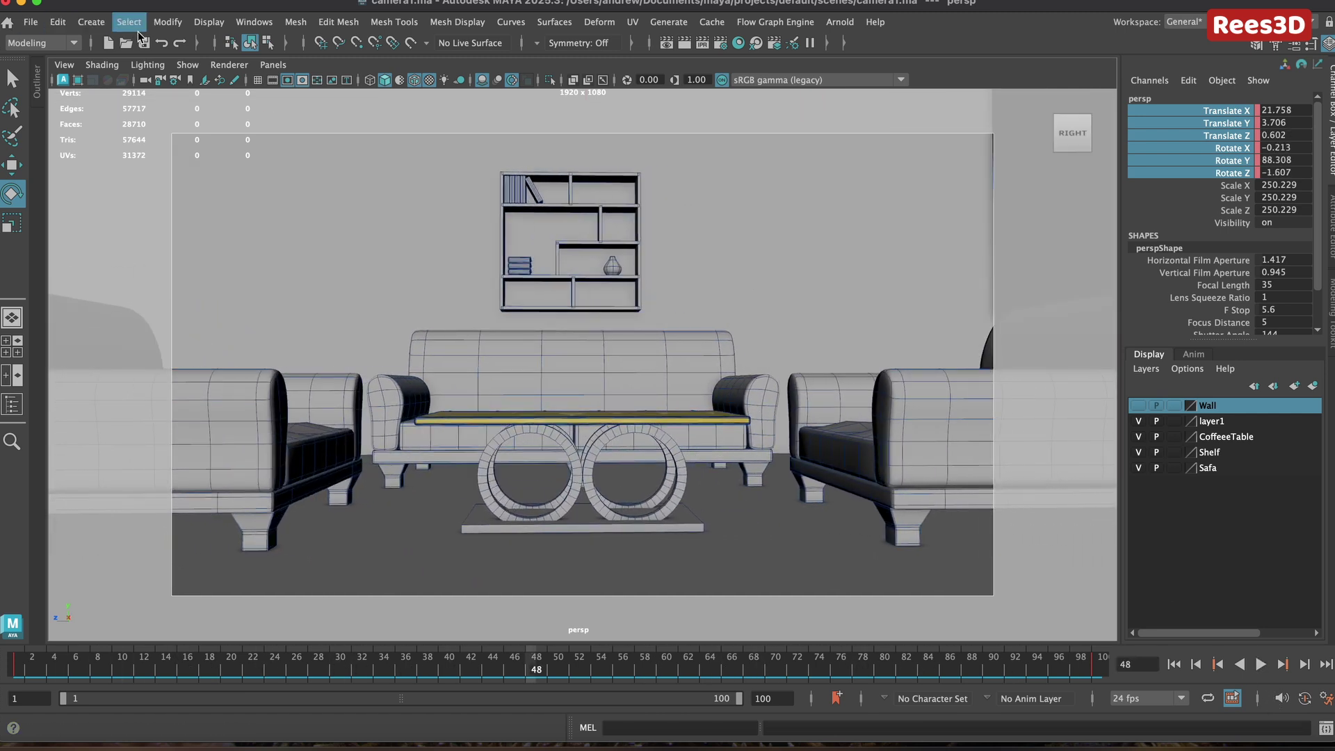
- Save the scene under the new name camera2.ma
click(31, 22)
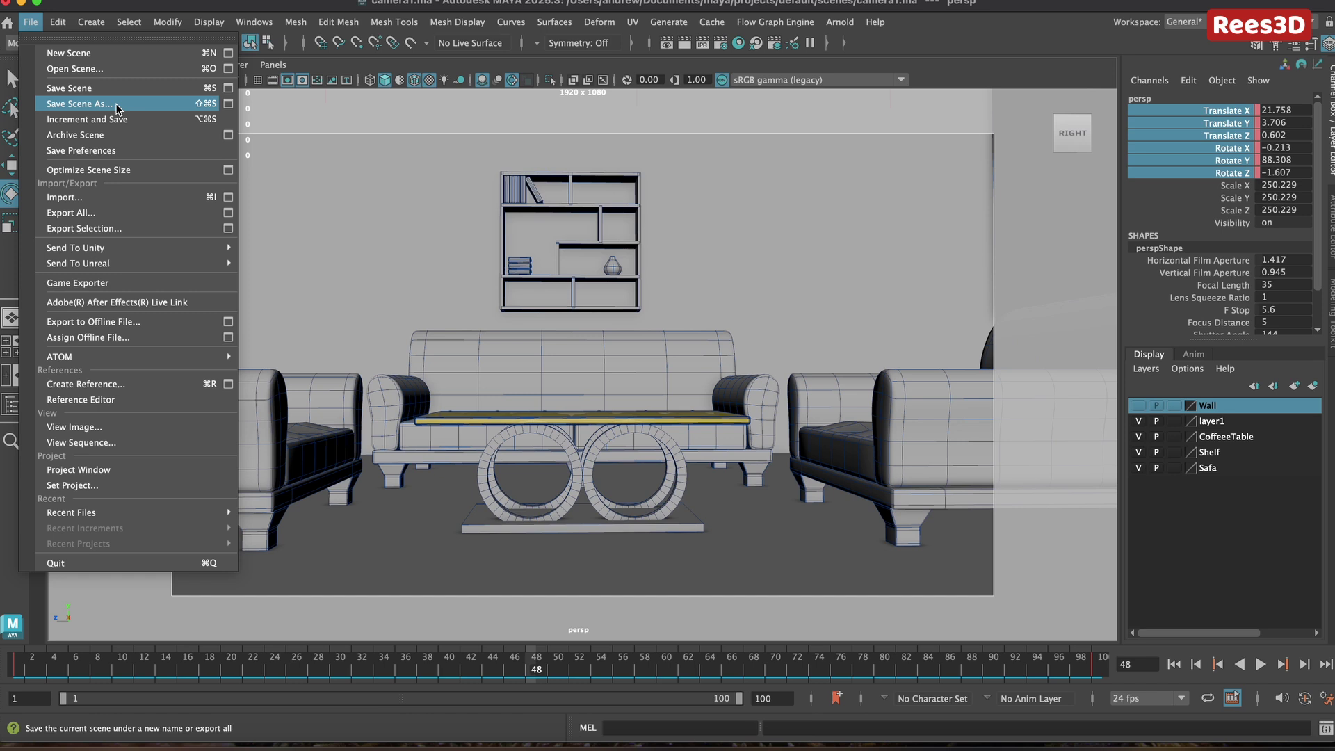
click(115, 104)
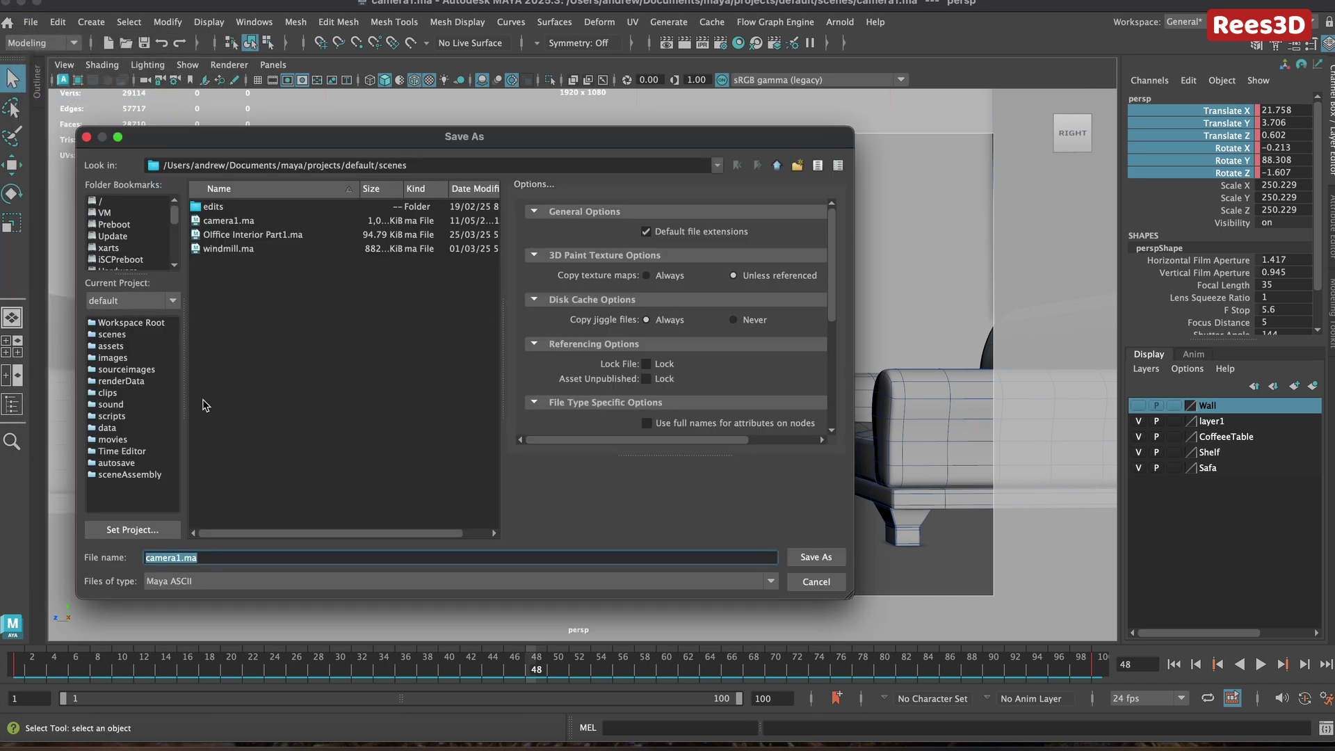
click(188, 562)
key(BackSpace)
text(2)
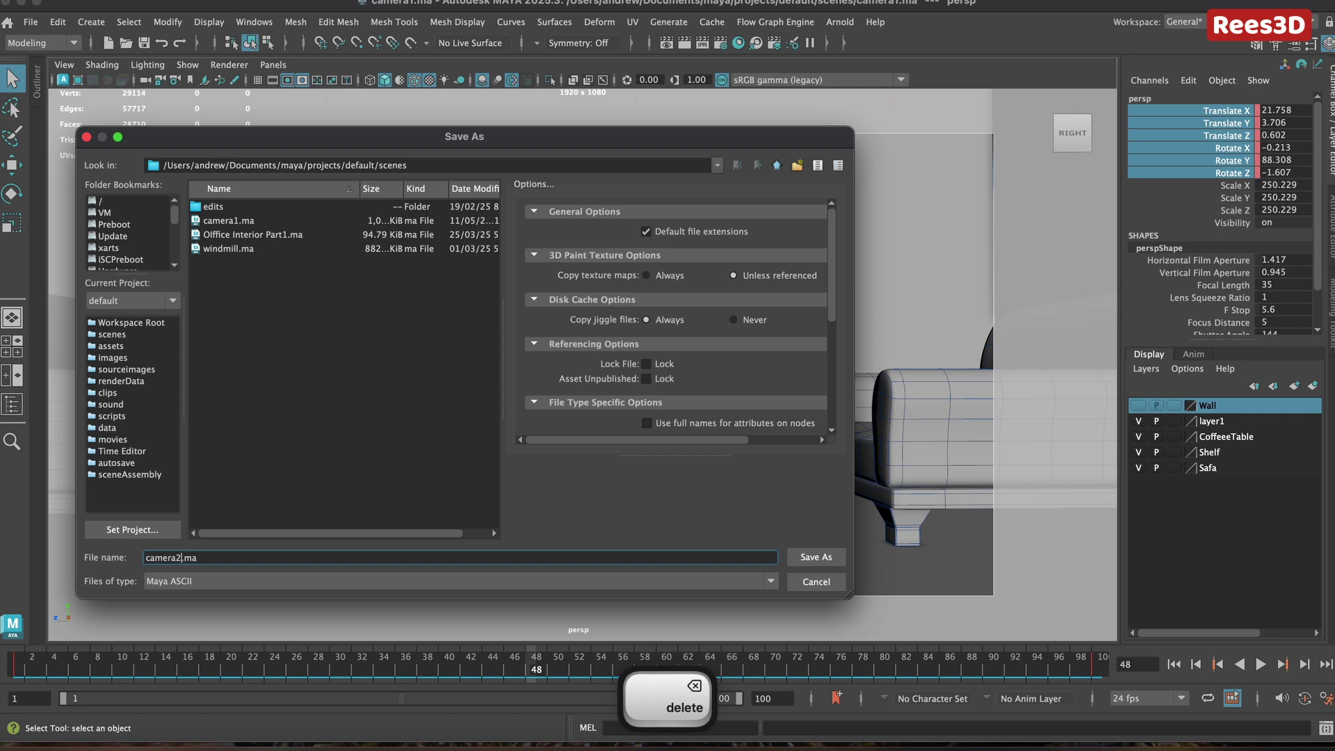
click(810, 557)
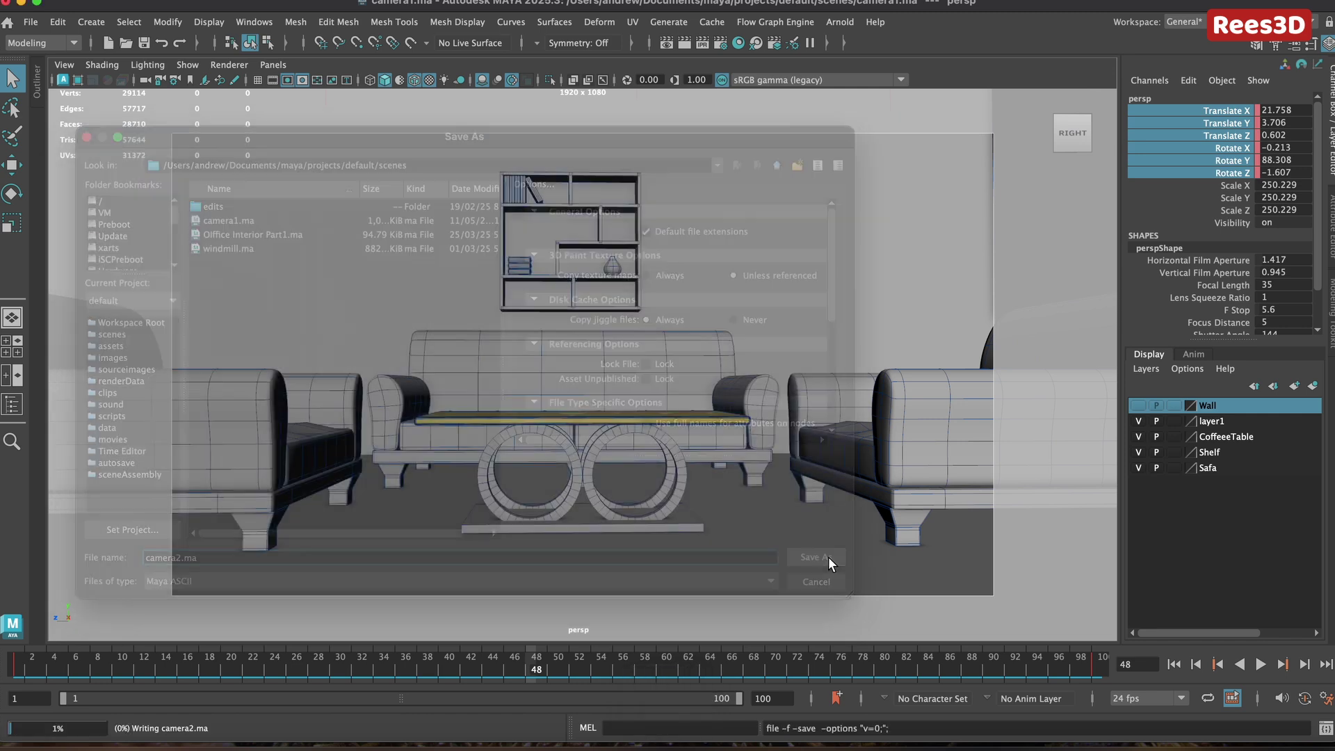
key(e)
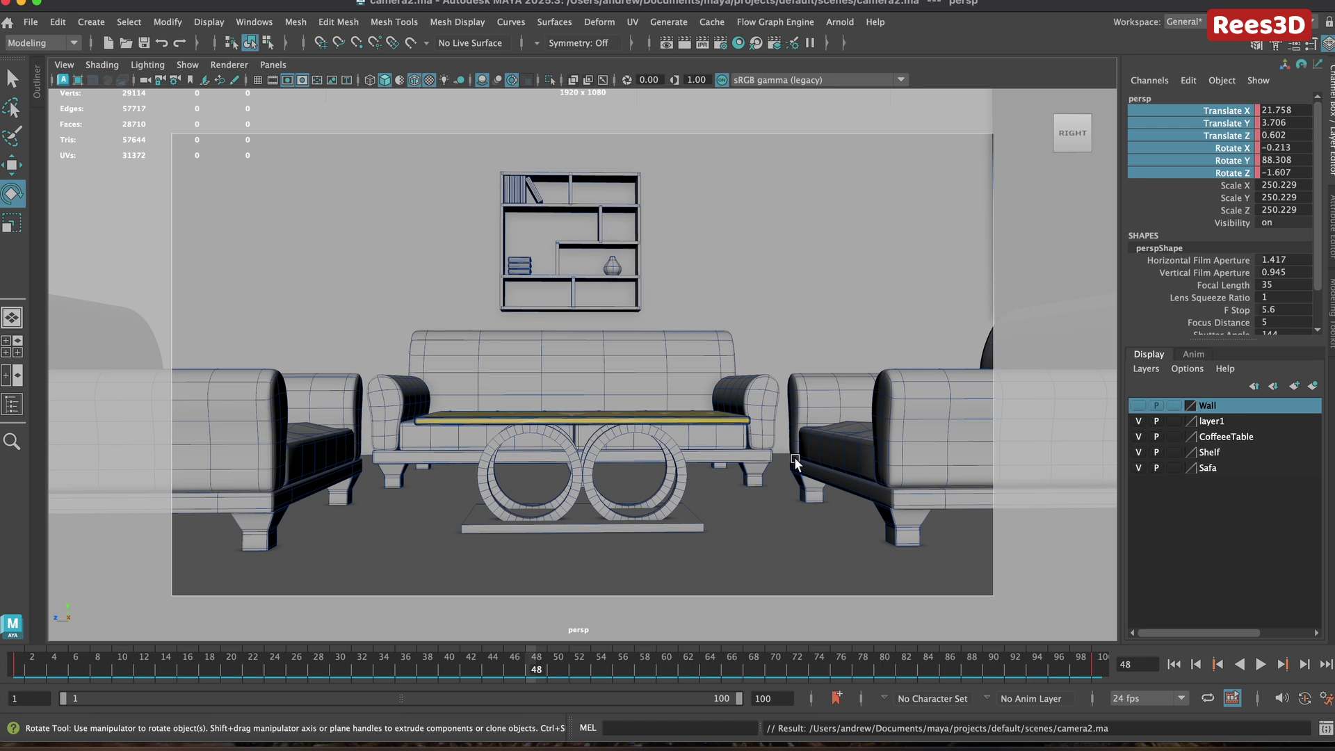
- Open Render Settings, move the window to the right and make it taller
click(721, 43)
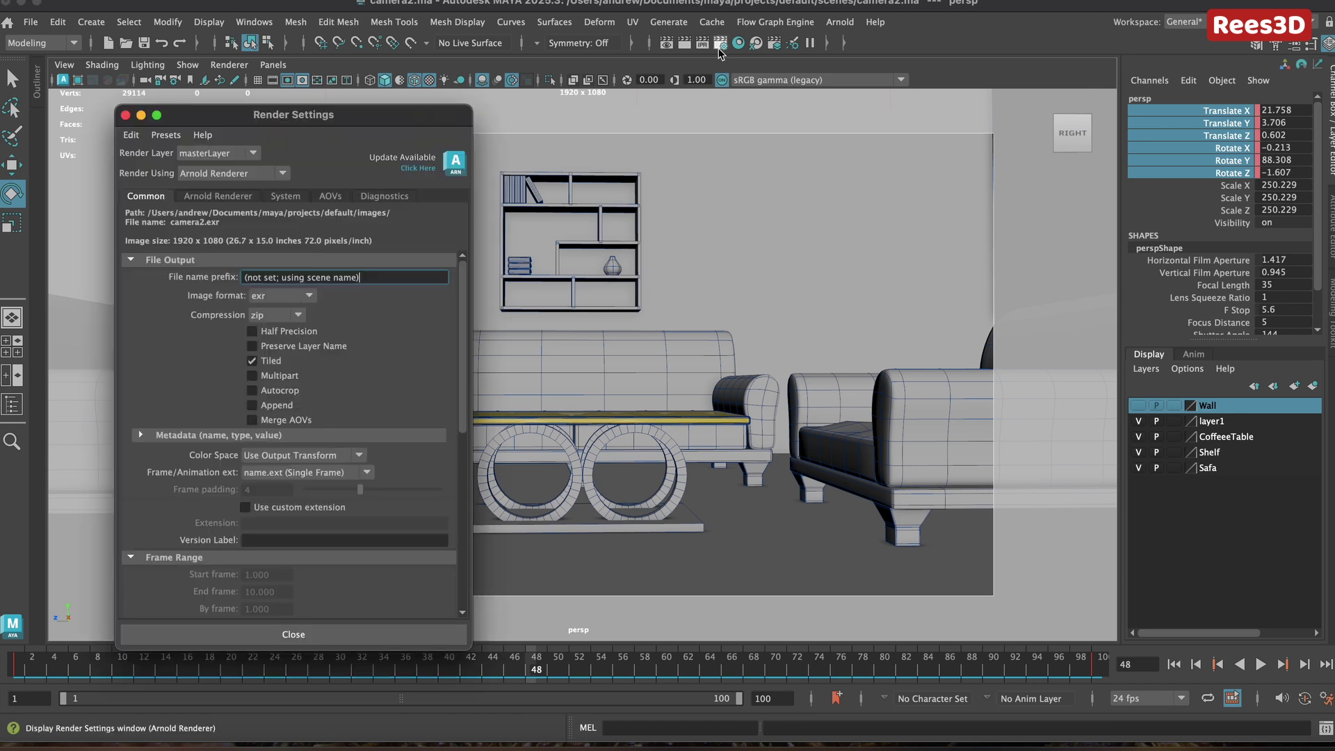
drag(274, 124, 840, 18)
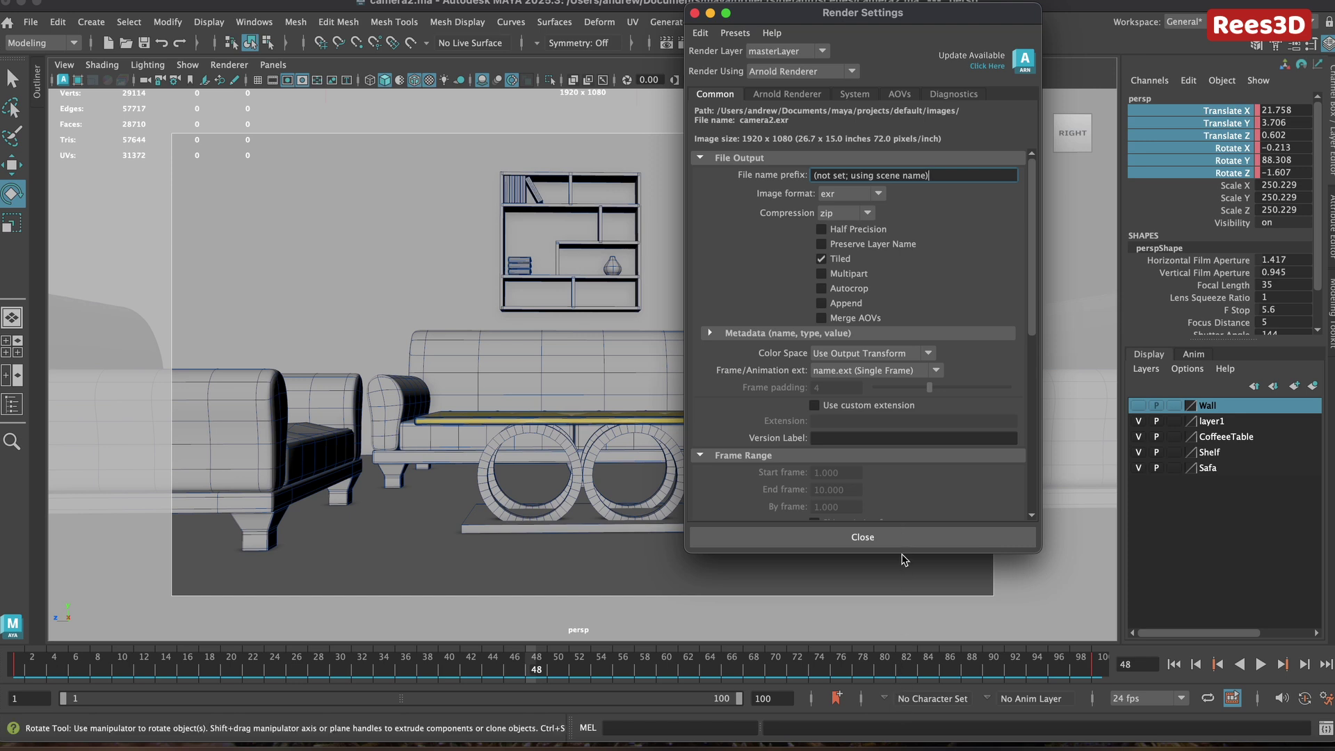
drag(903, 559, 902, 707)
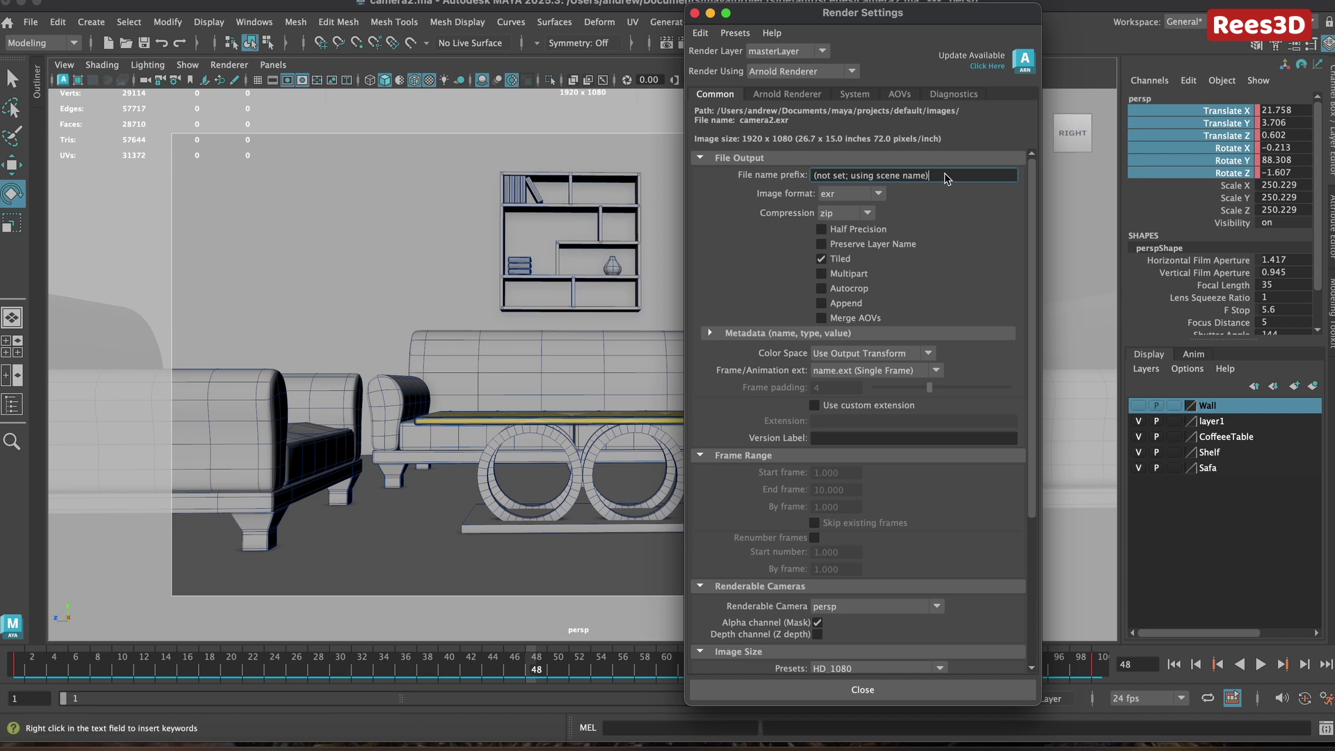
- Set file name prefix shot2, image format png, and frame extension name_#.ext
drag(946, 177, 756, 174)
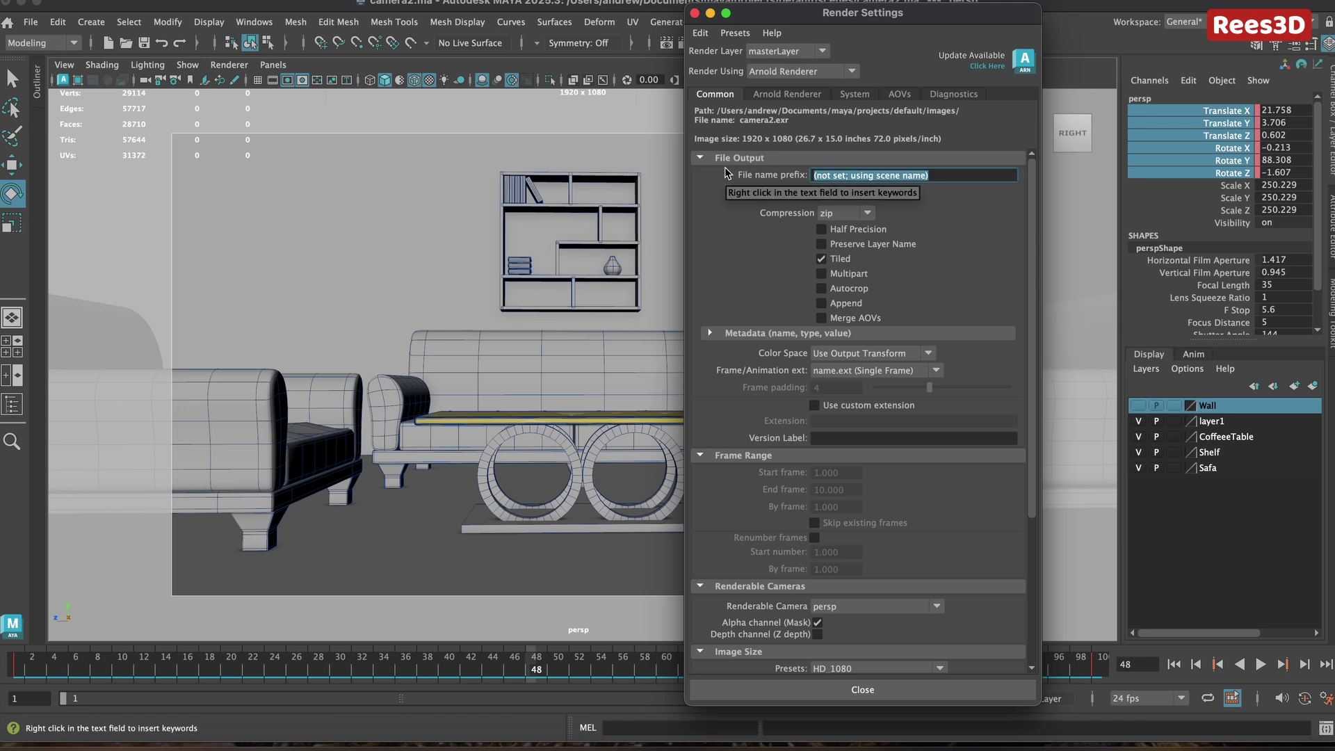
text(shot2)
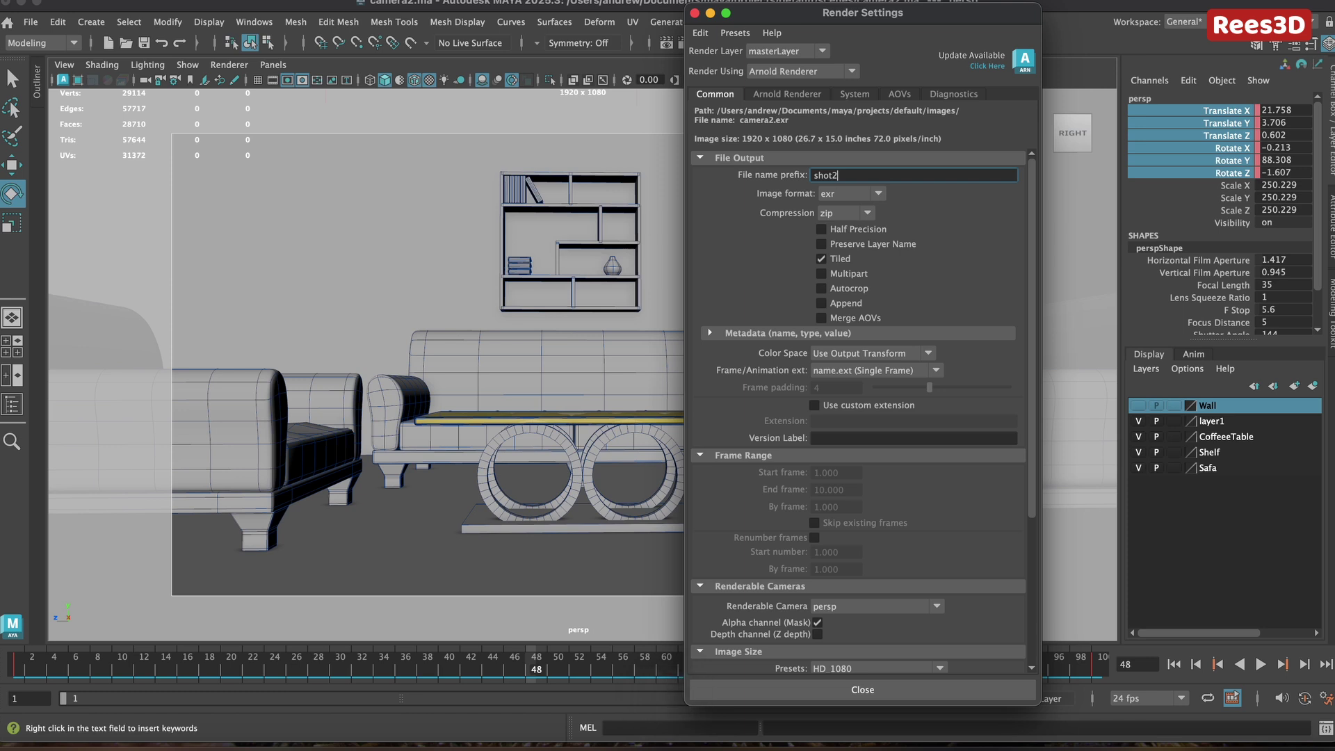
click(877, 194)
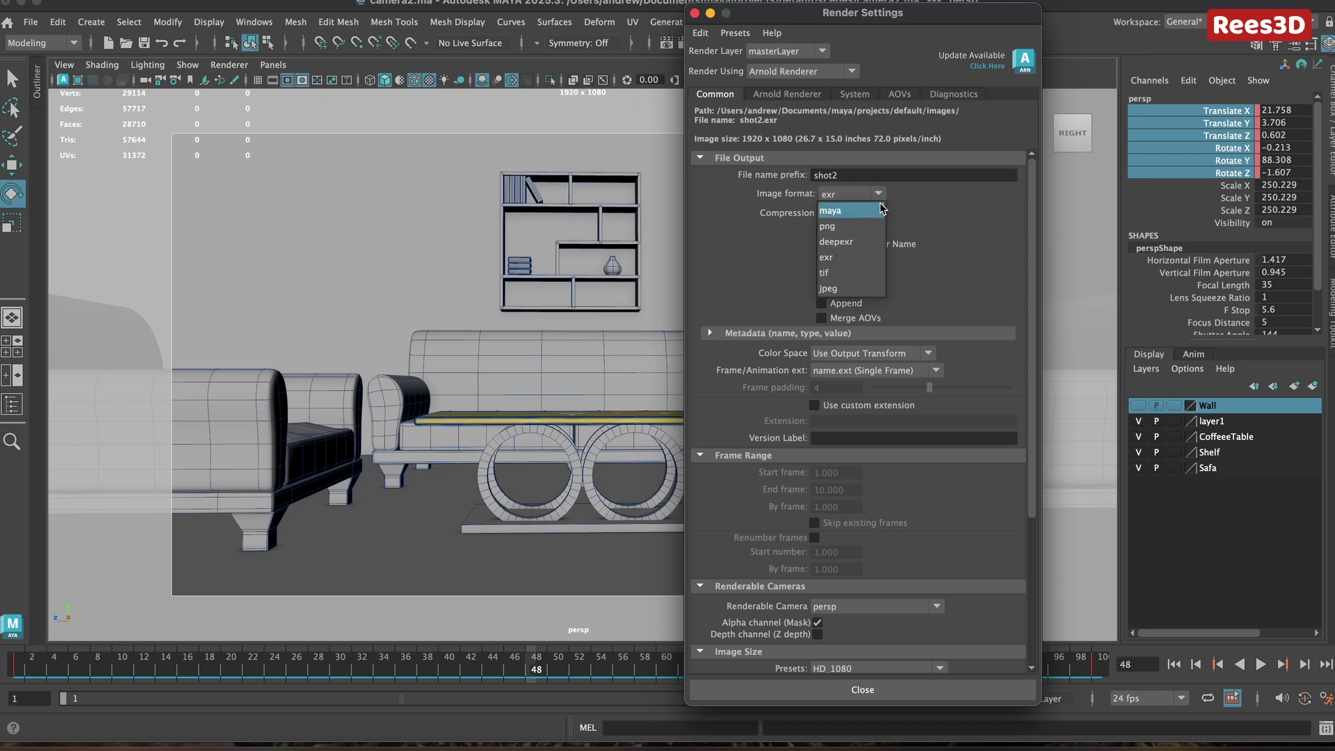
click(843, 226)
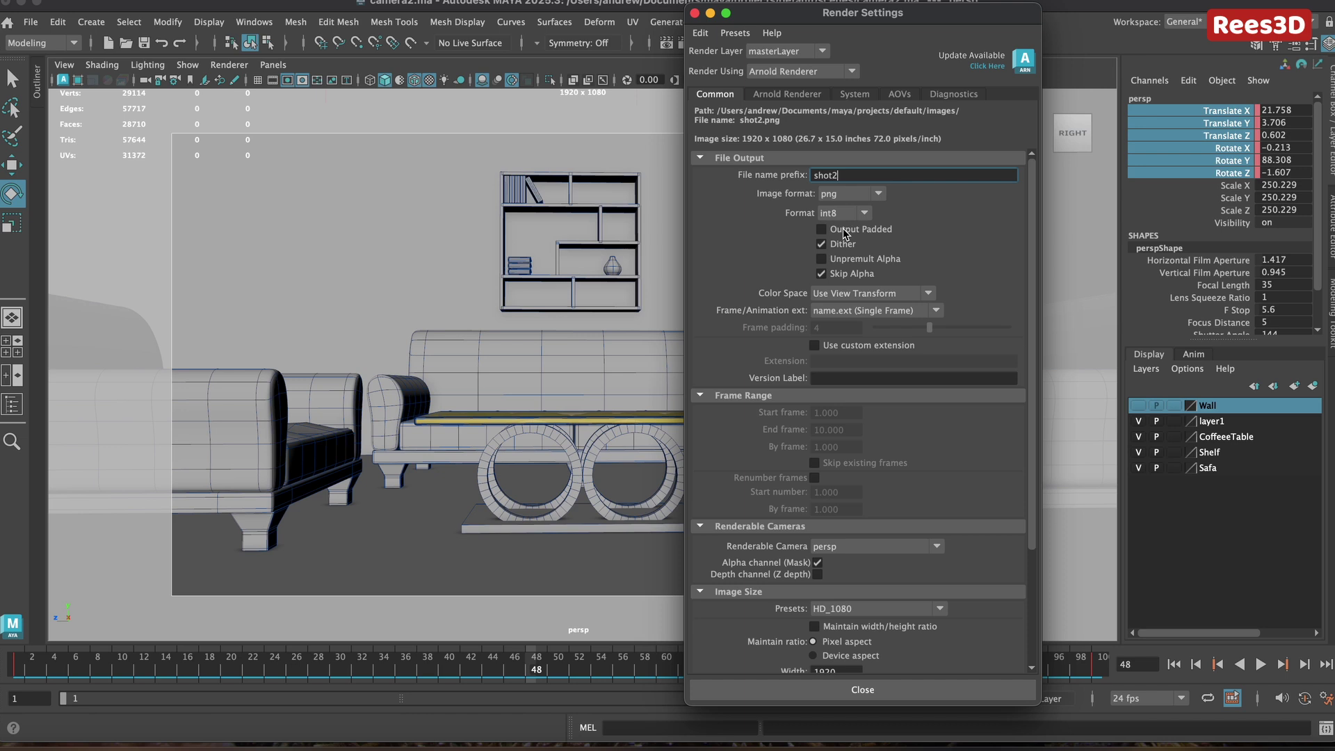
click(939, 311)
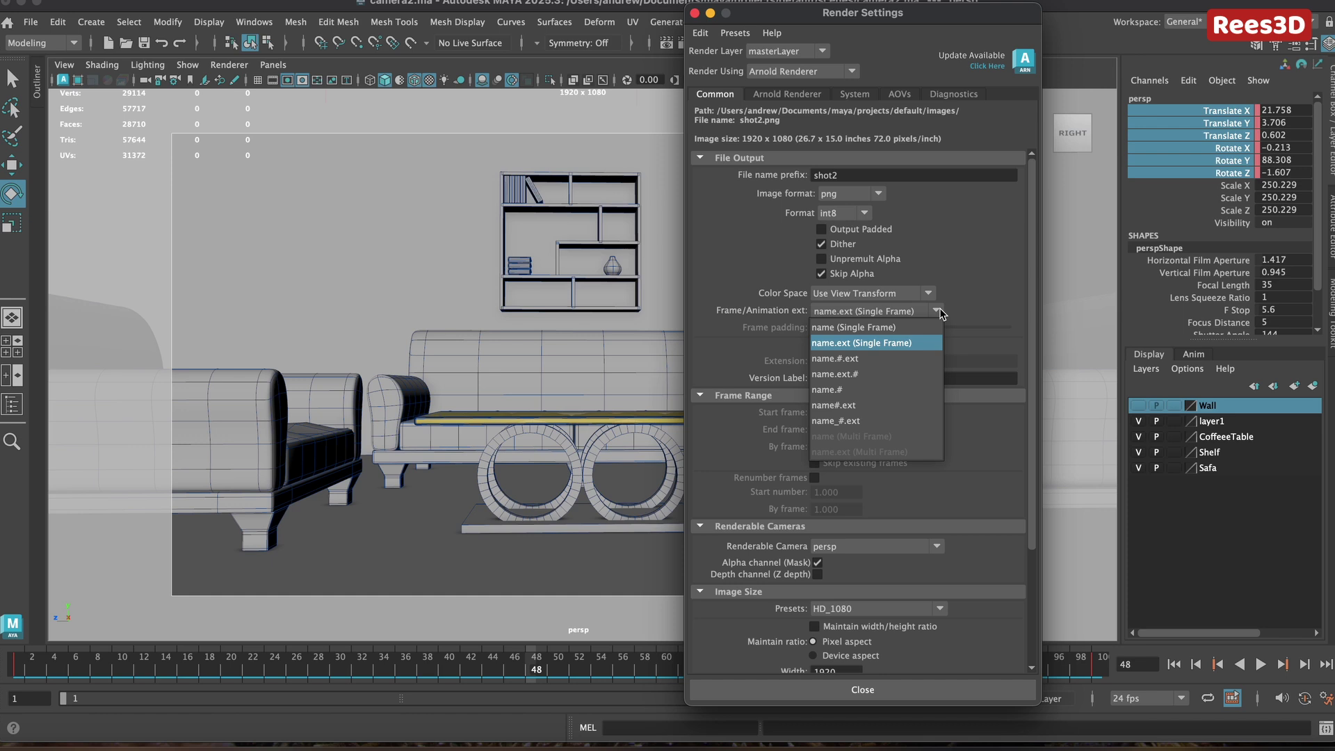
click(849, 422)
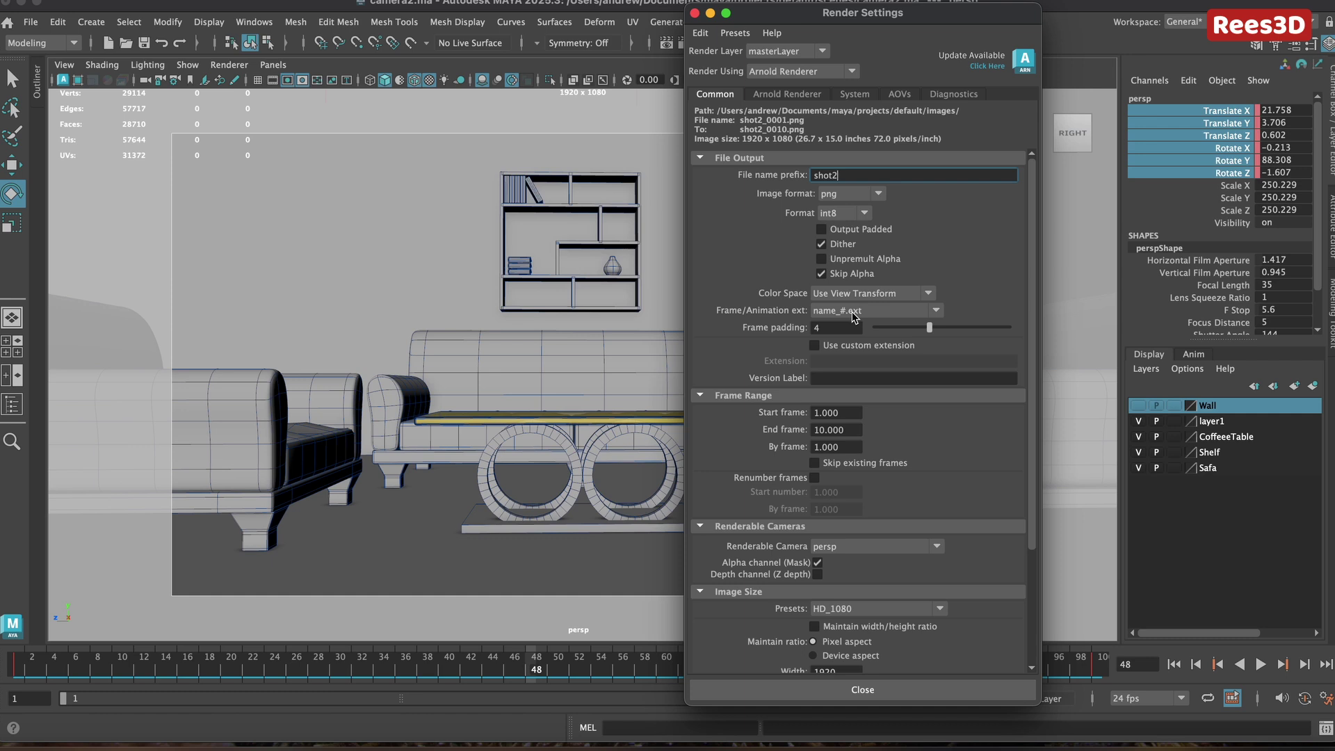
click(821, 332)
double_click(822, 333)
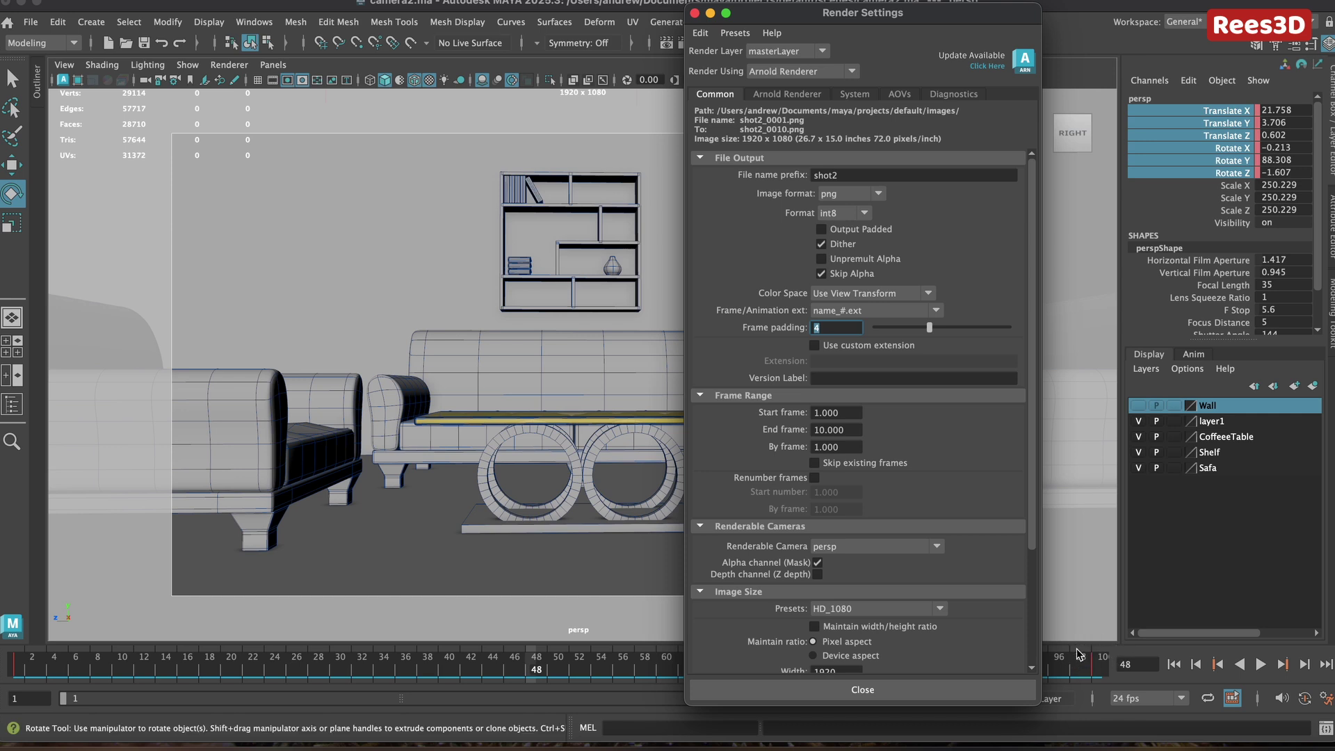
- Set the render end frame to 100
click(819, 415)
click(824, 432)
text(0)
- Keep persp as renderable camera and HD_1080 as preset, then close Render Settings
click(887, 551)
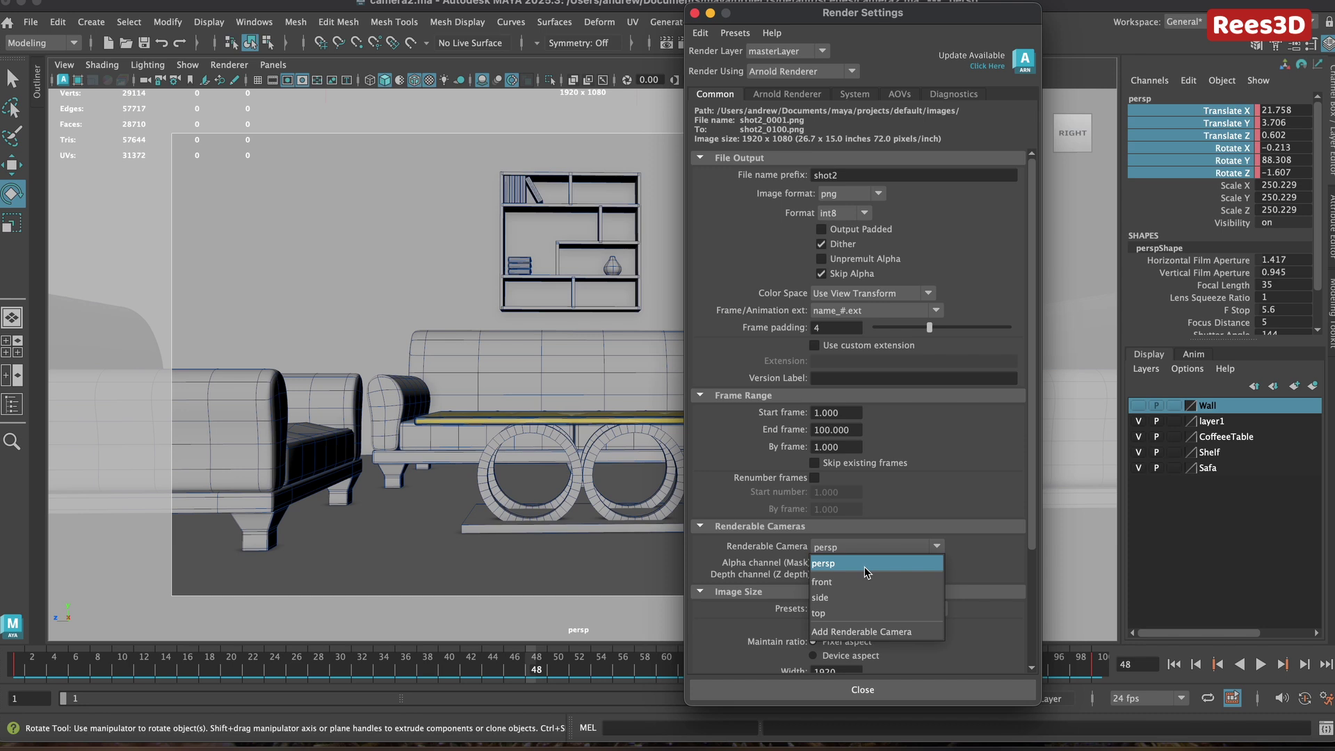
click(865, 570)
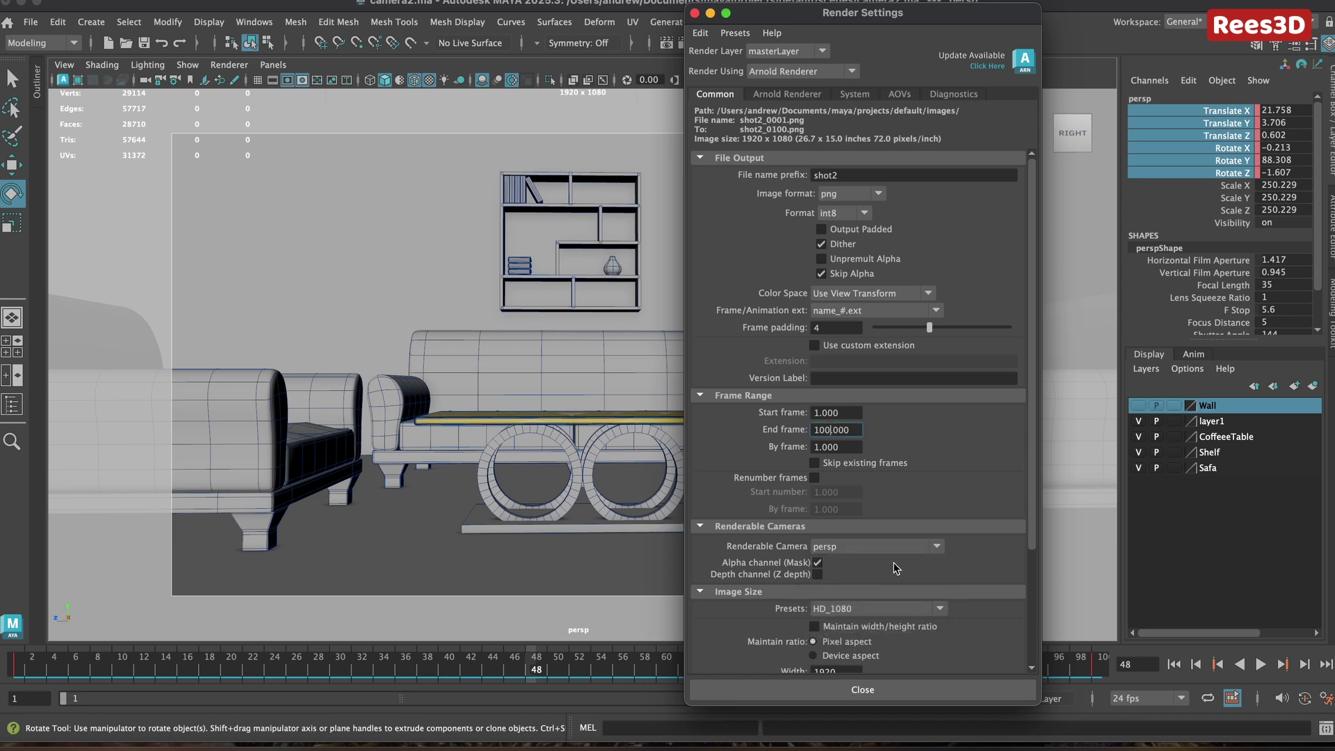
drag(1033, 423, 1034, 556)
click(875, 462)
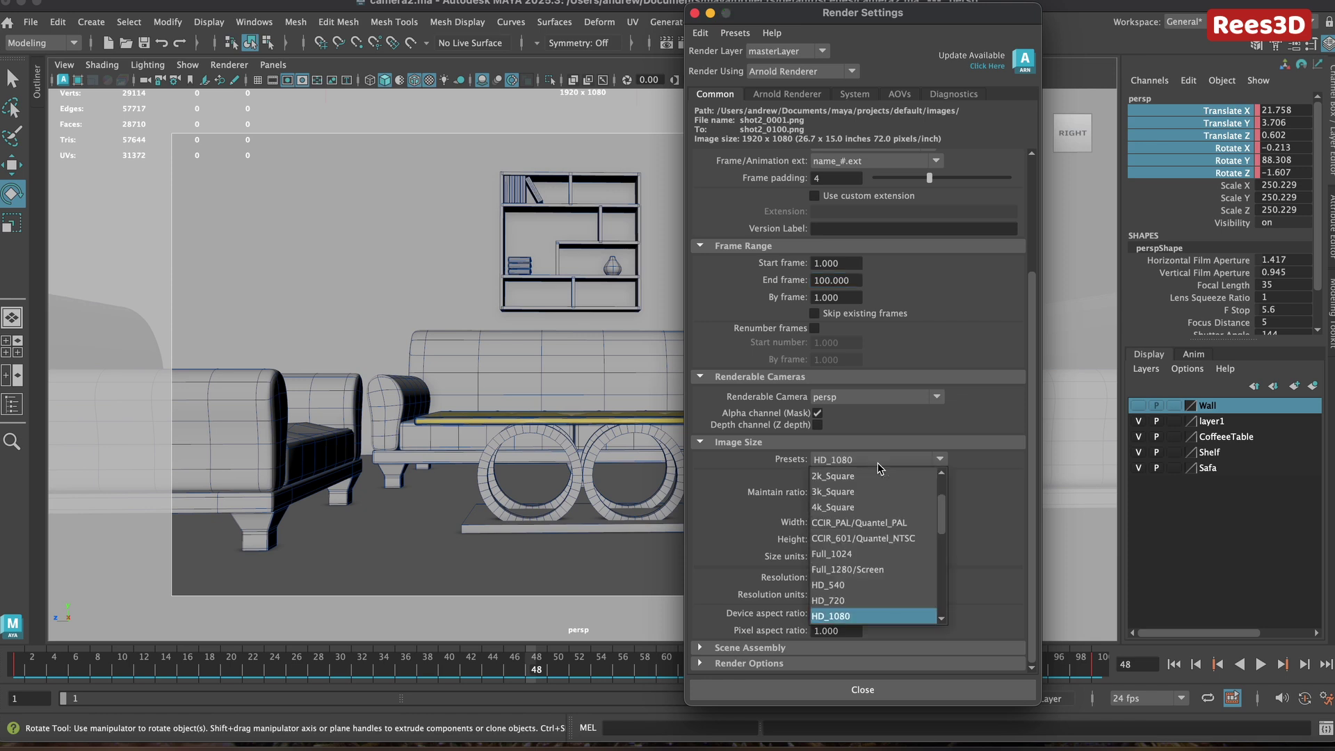
click(852, 615)
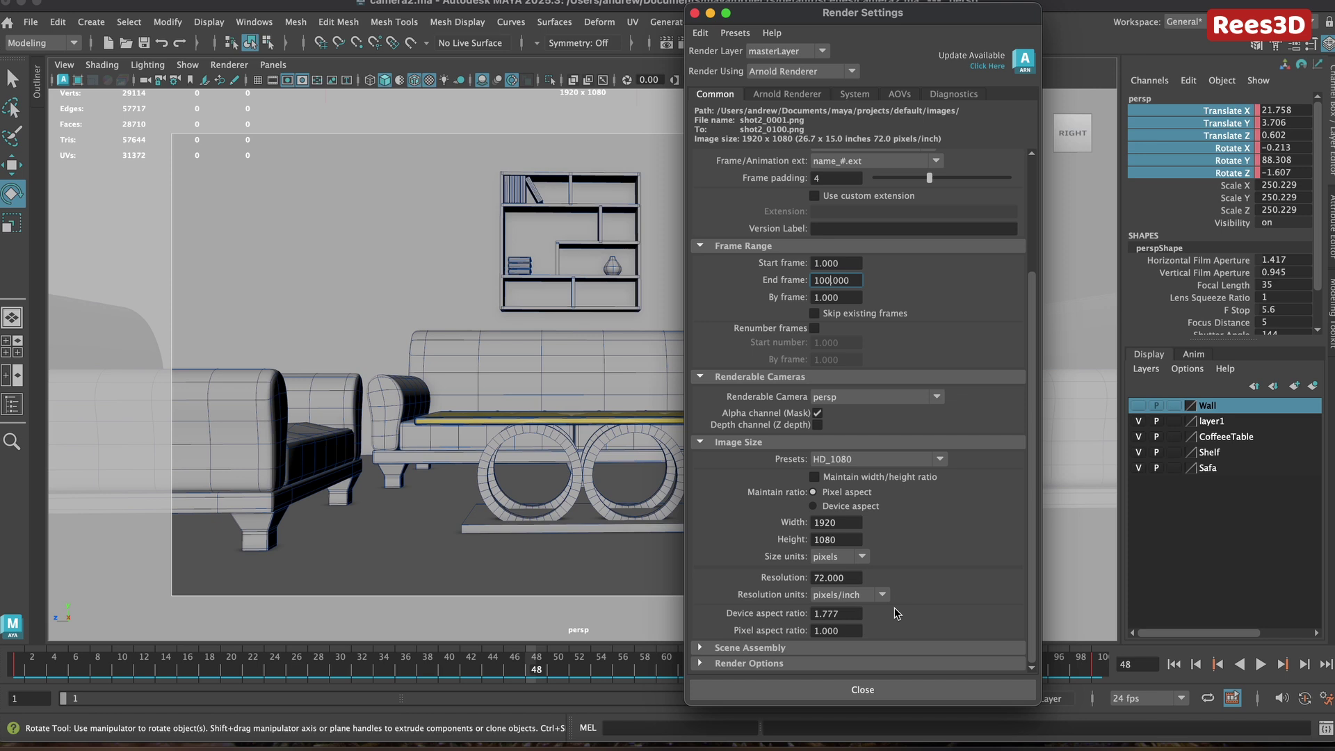
click(896, 697)
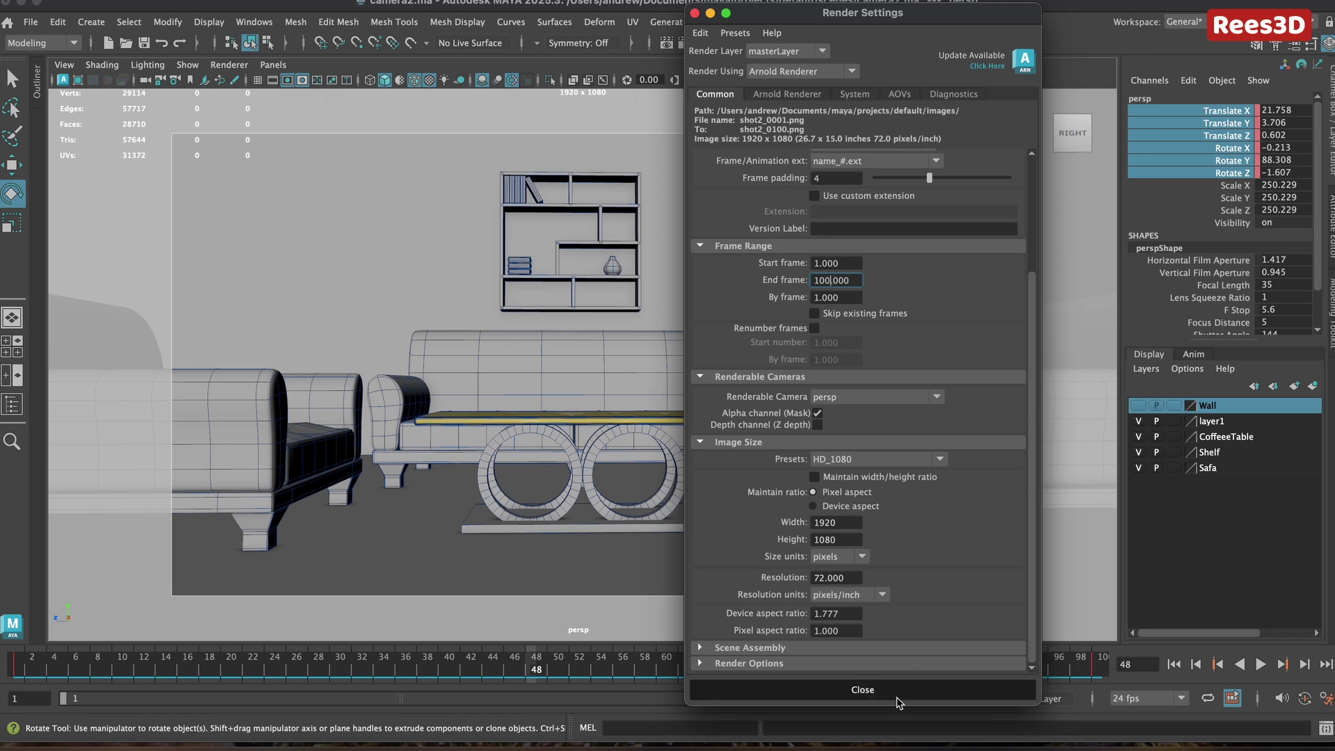
- Save the current scene, then save a copy named camera3.ma
click(144, 45)
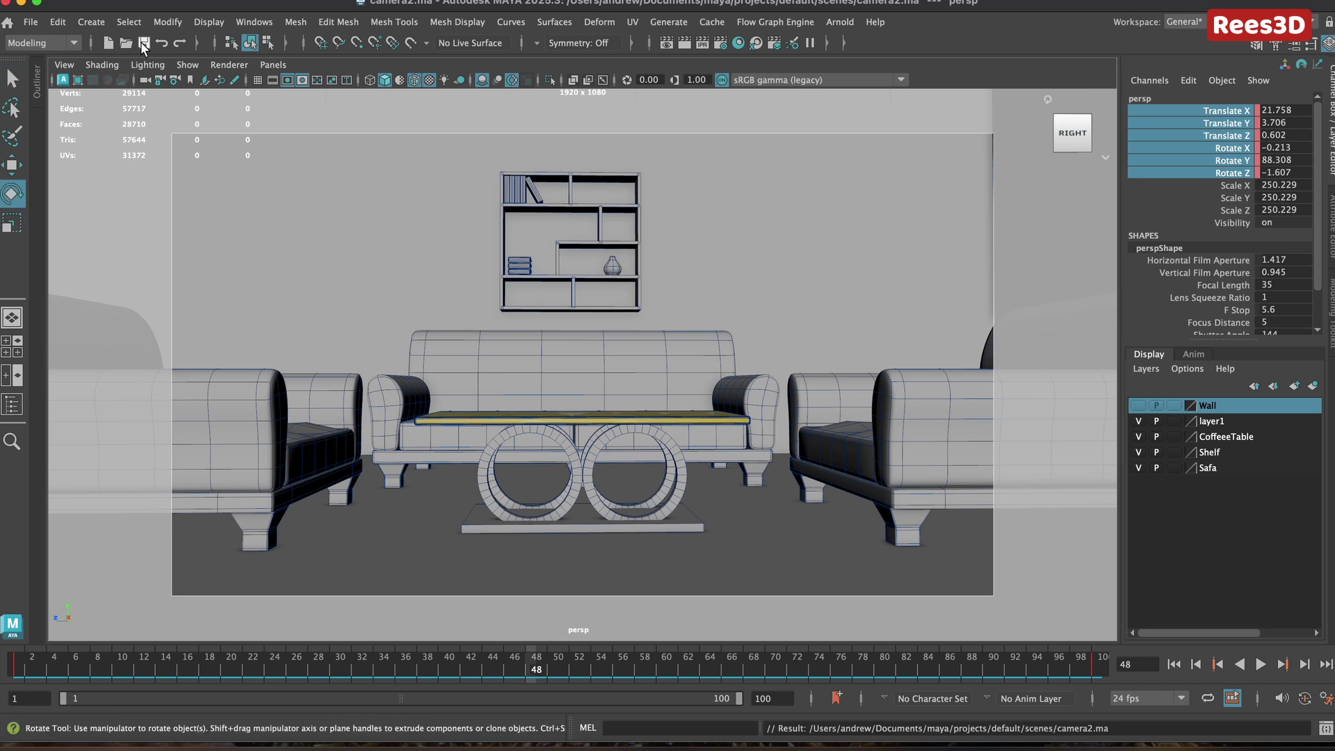
click(30, 23)
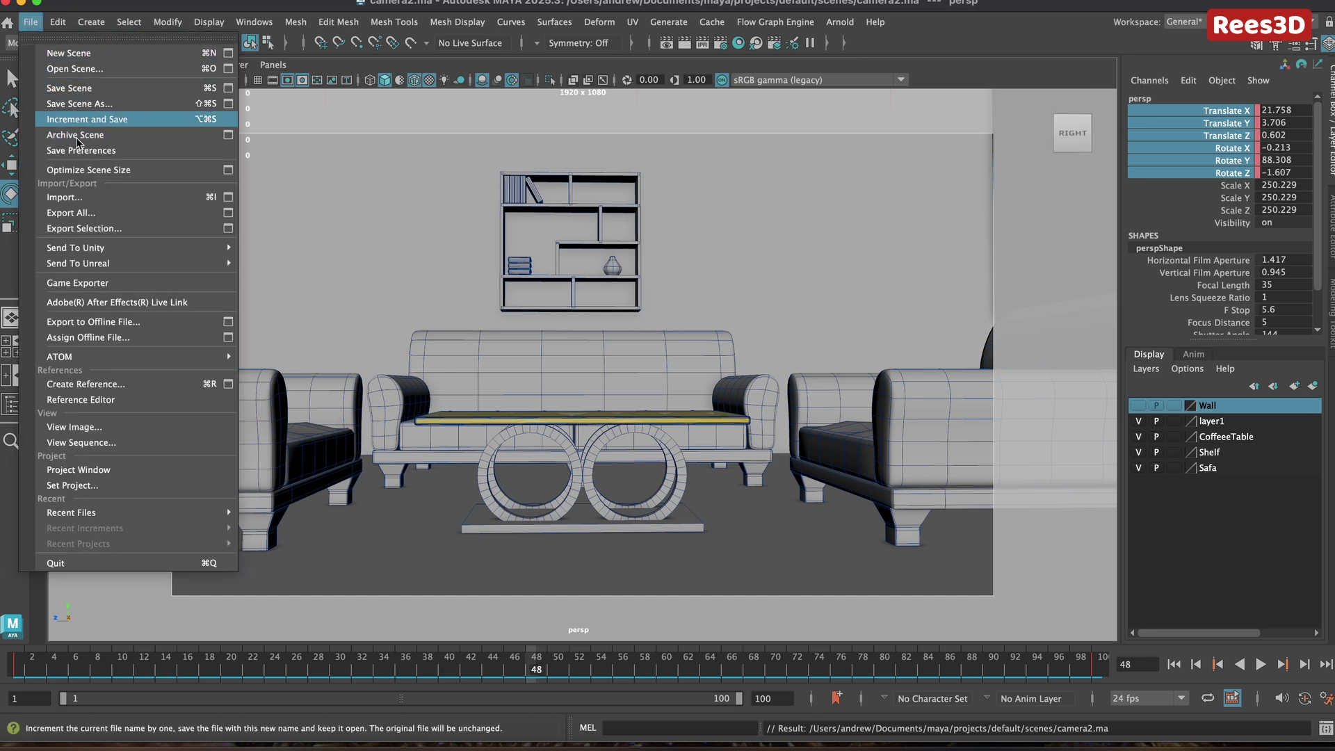
click(111, 104)
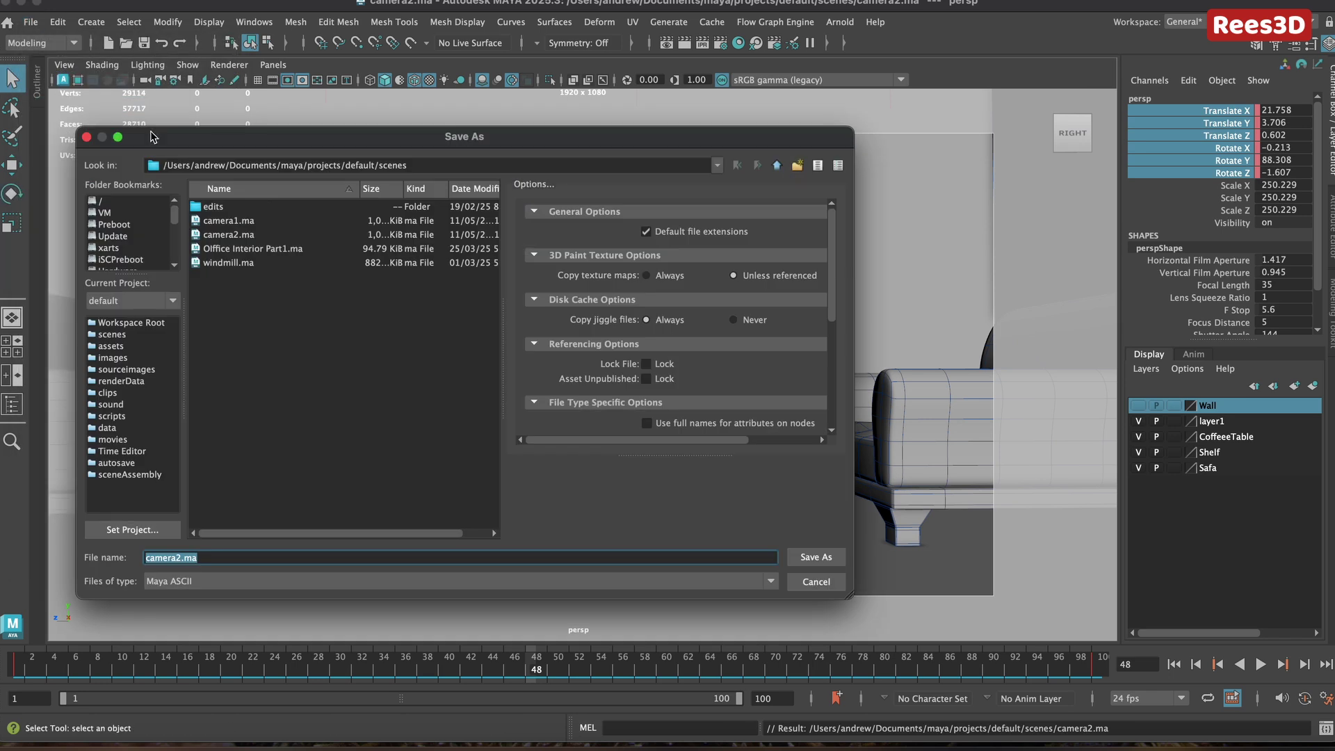
click(178, 560)
key(BackSpace)
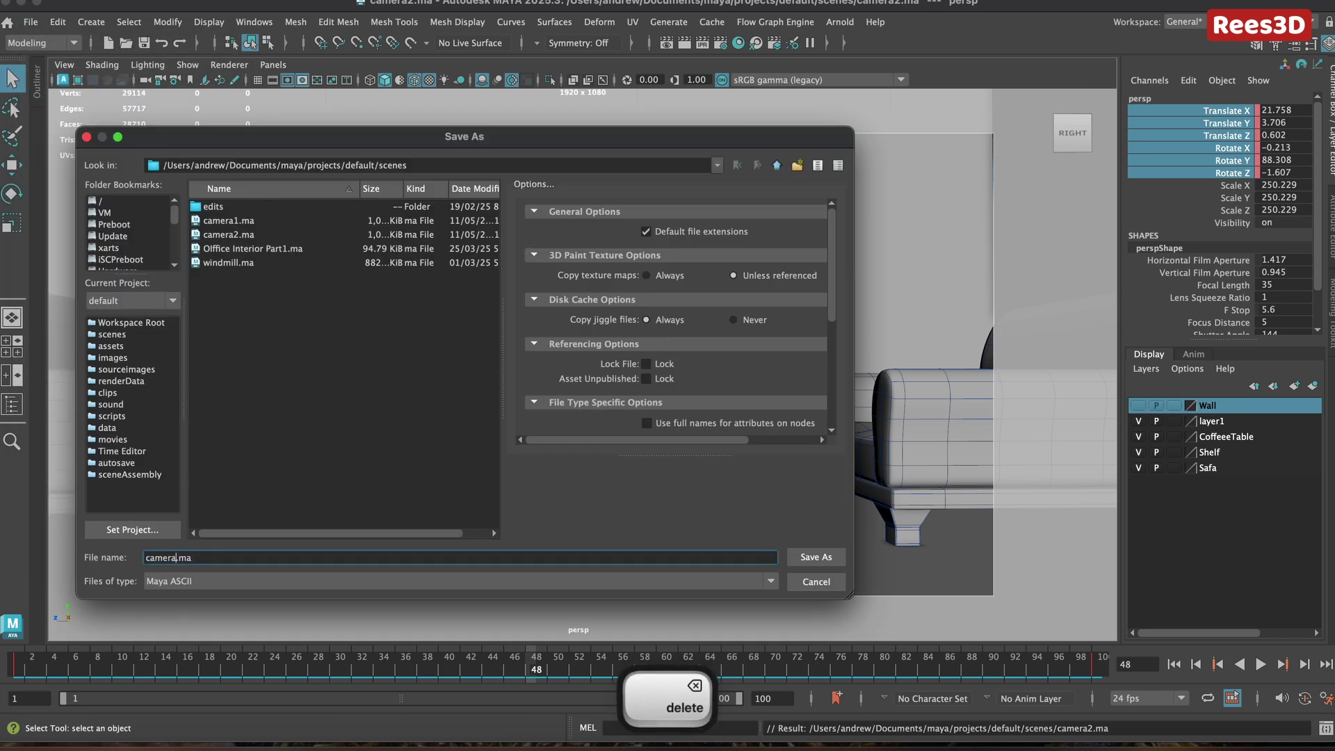
text(3)
key(Return)
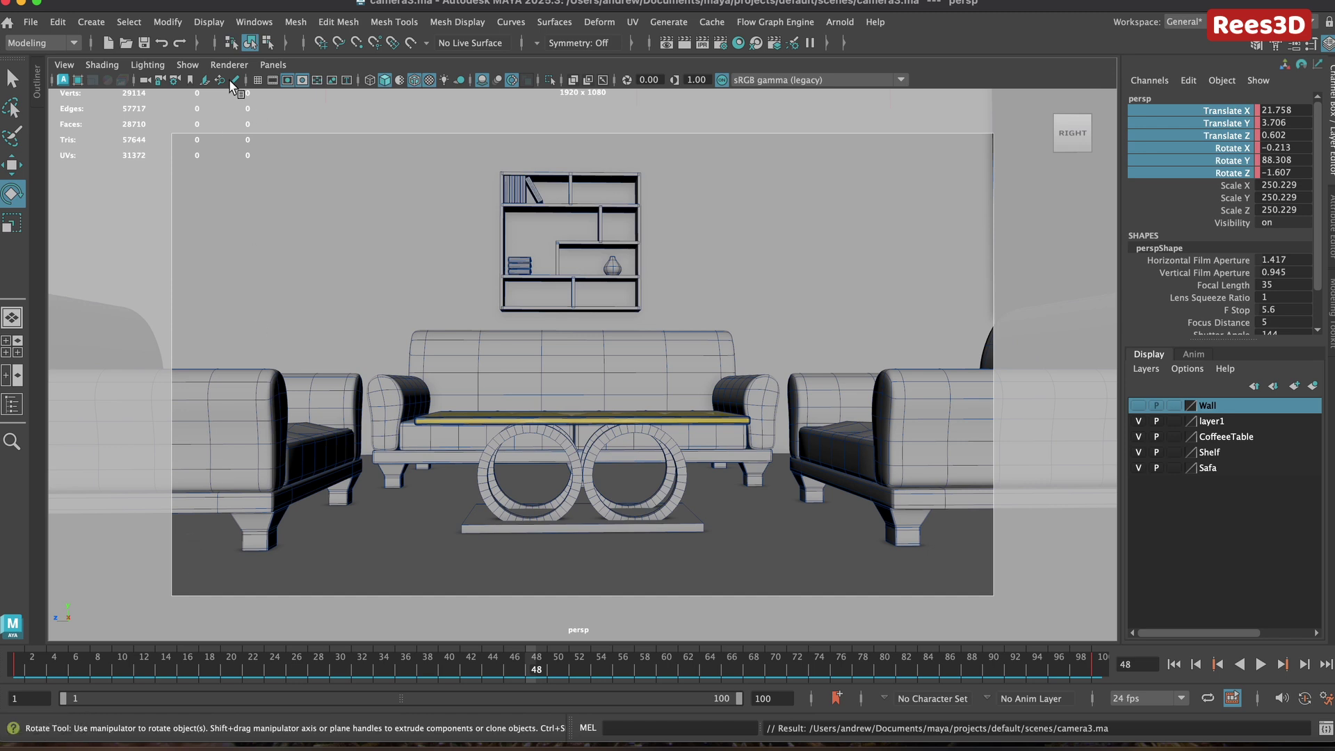
- Show the scenes folder in the Open Scene dialog, inspect camera2.ma, then open Finder
click(126, 43)
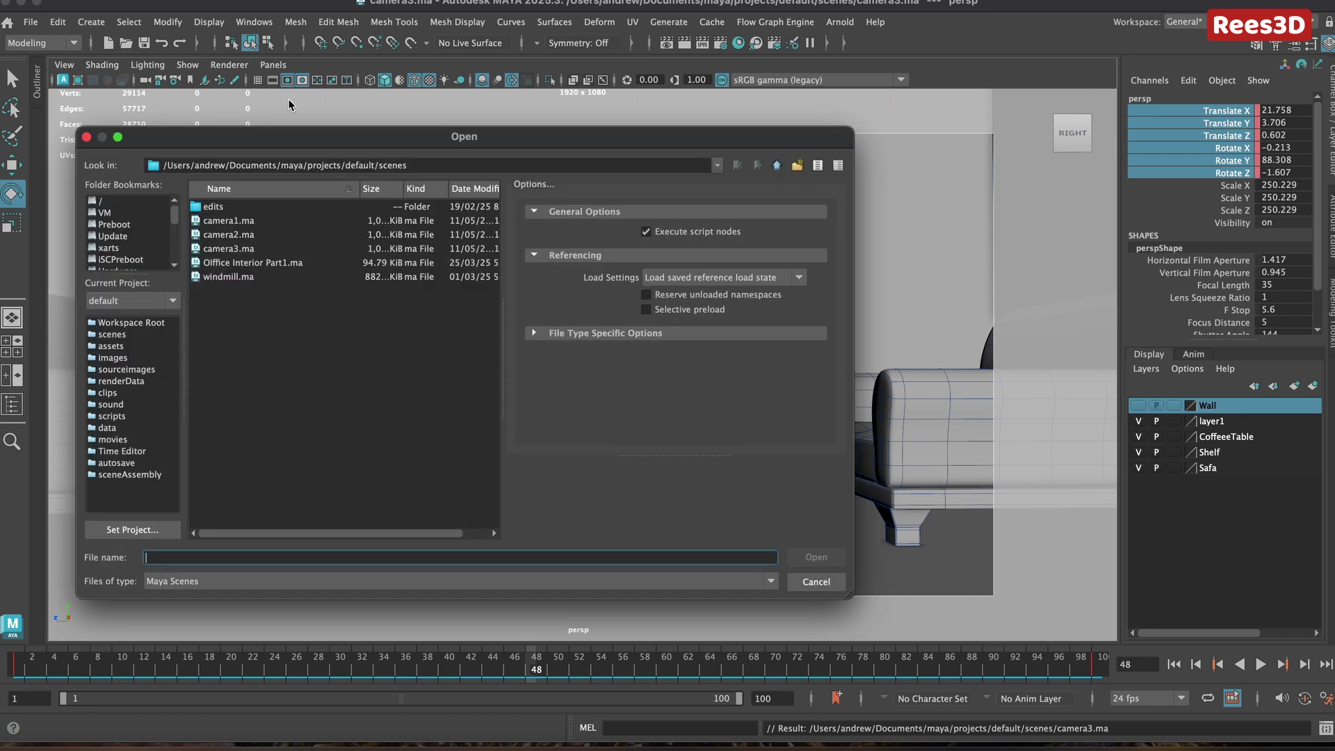
right_click(256, 238)
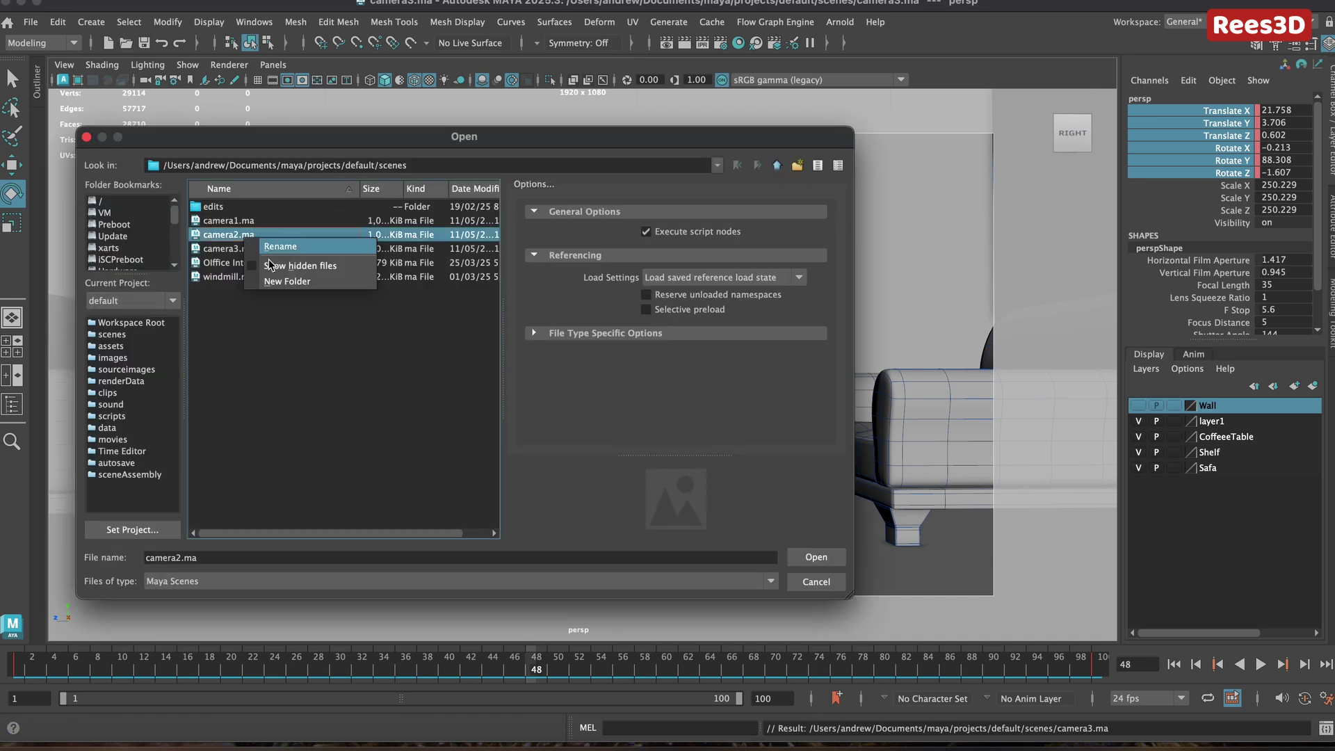
click(265, 350)
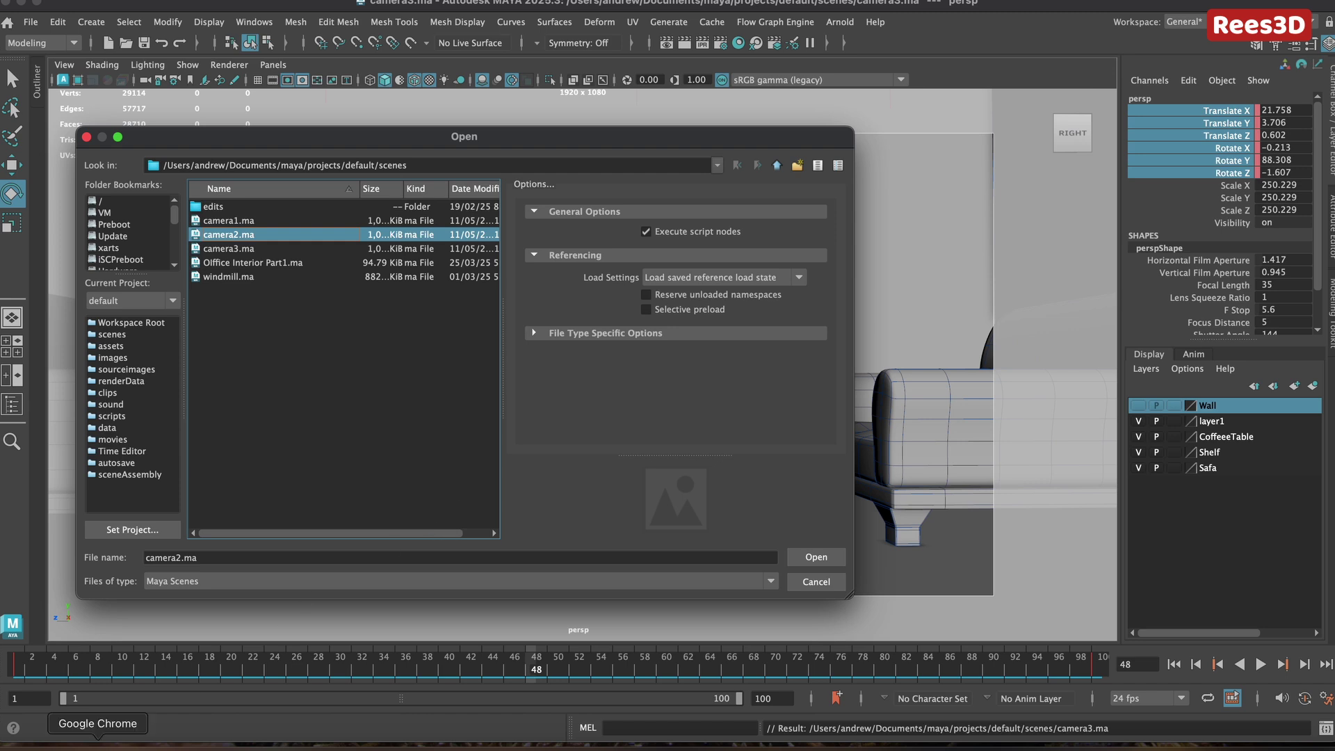
click(43, 746)
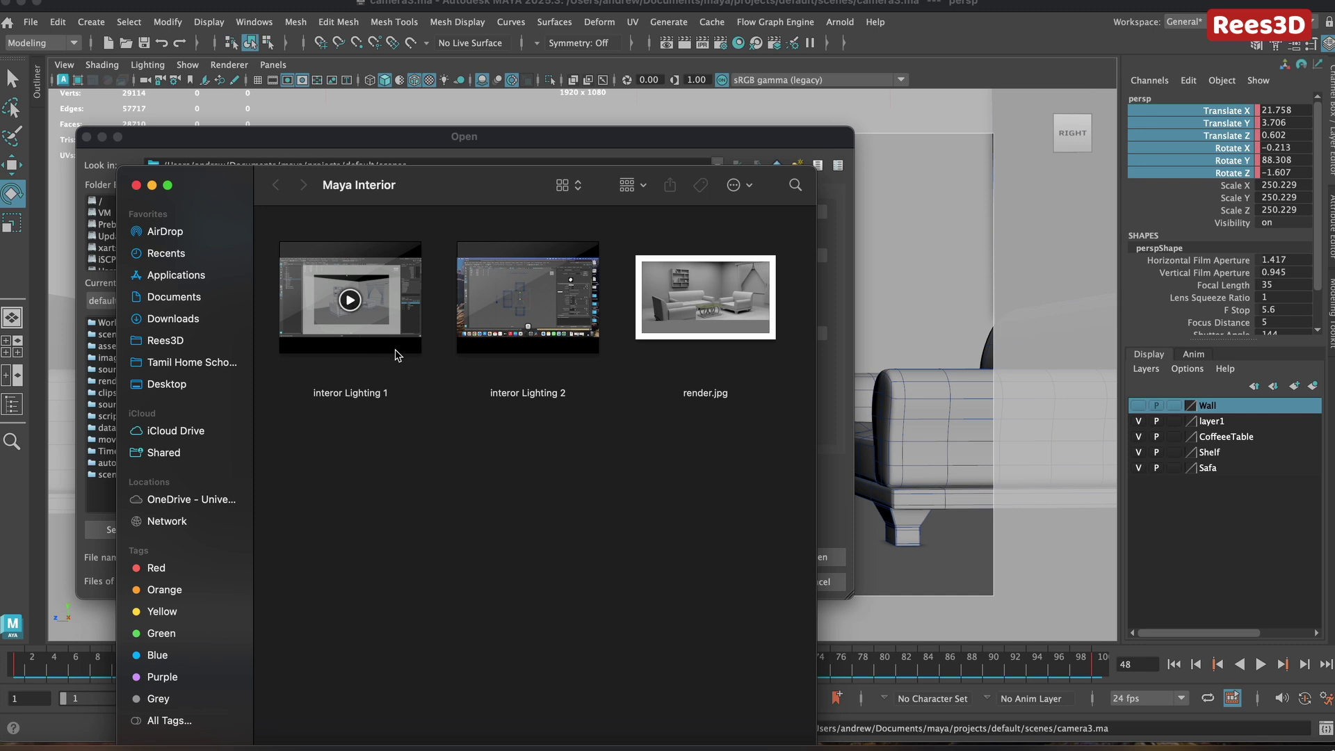
- In Finder, browse to Documents > maya > projects > default > scenes
click(183, 298)
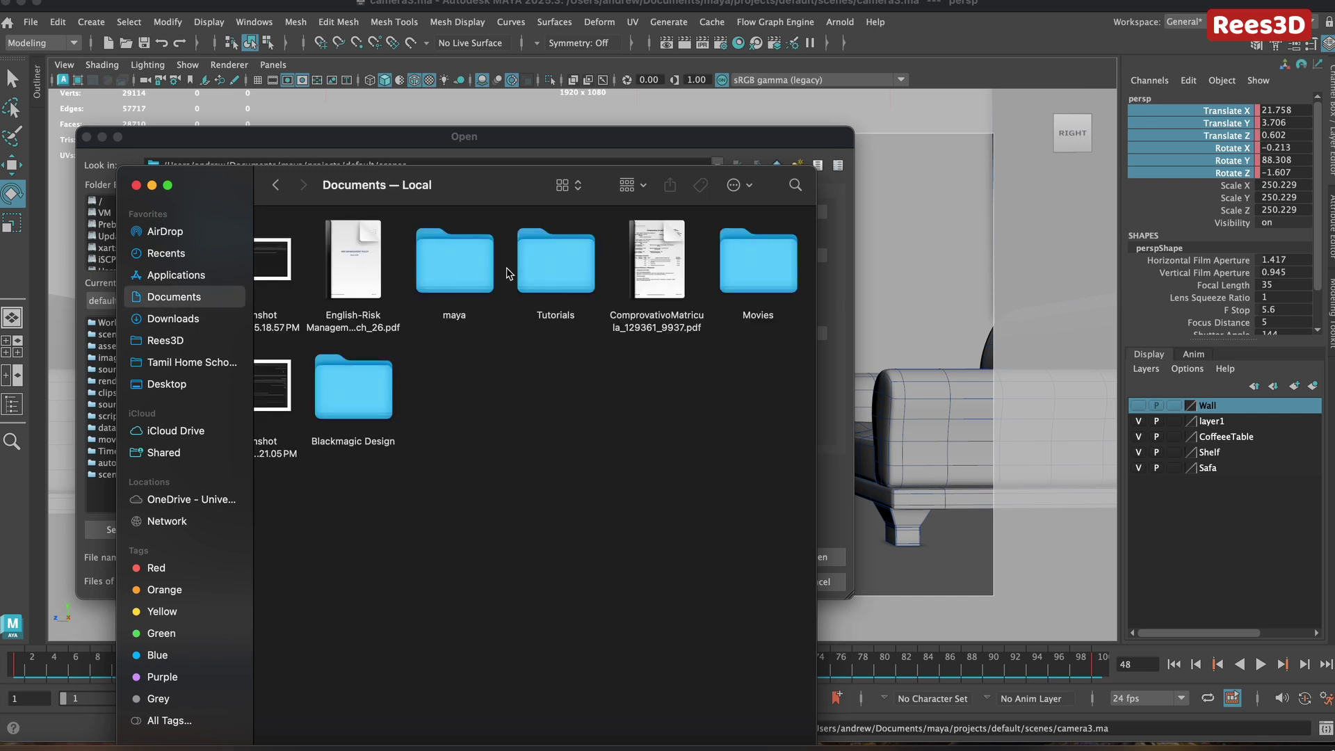
double_click(470, 269)
double_click(367, 321)
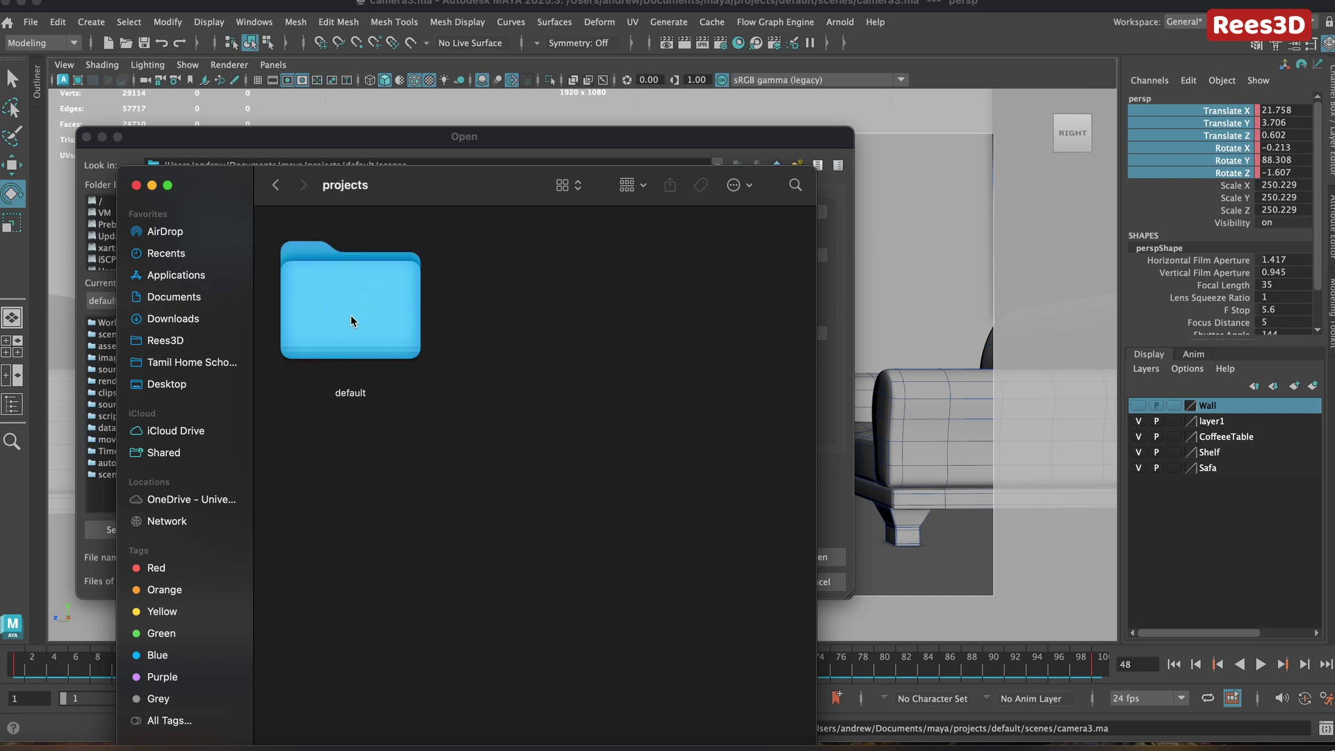
double_click(367, 322)
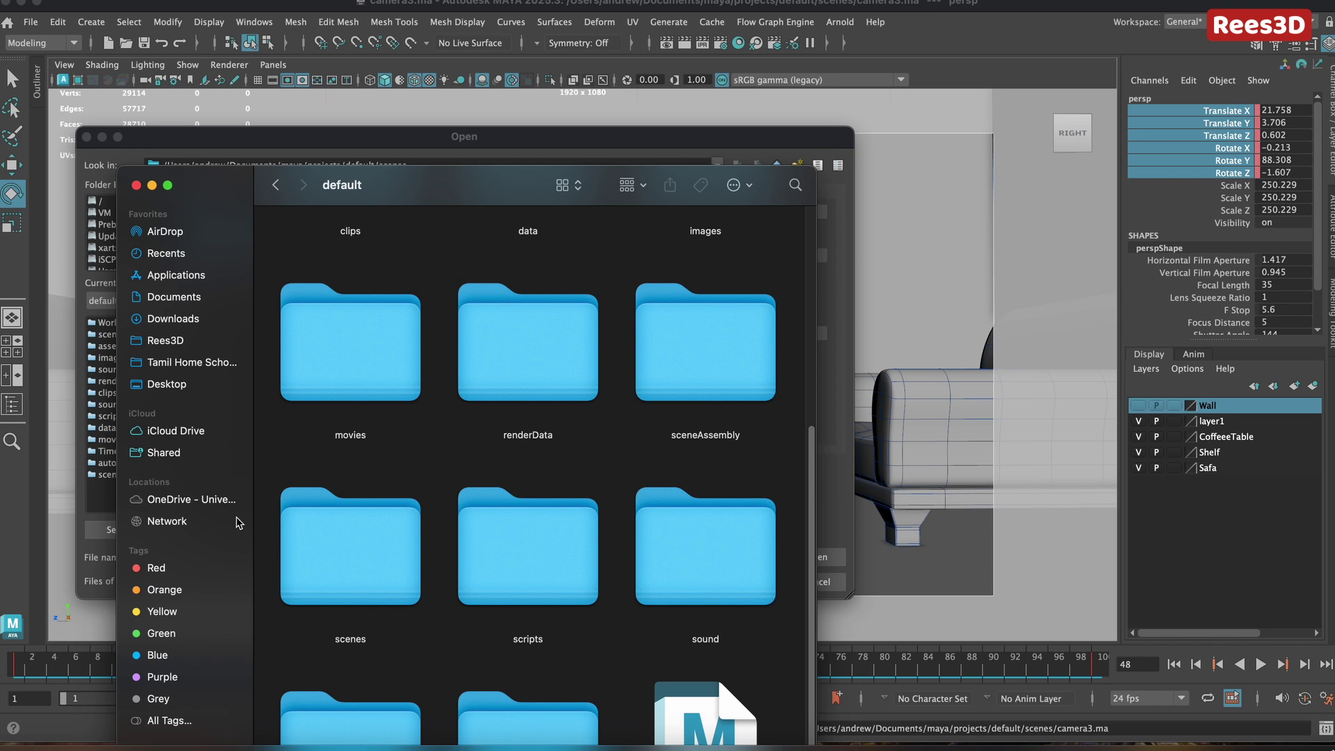
double_click(332, 535)
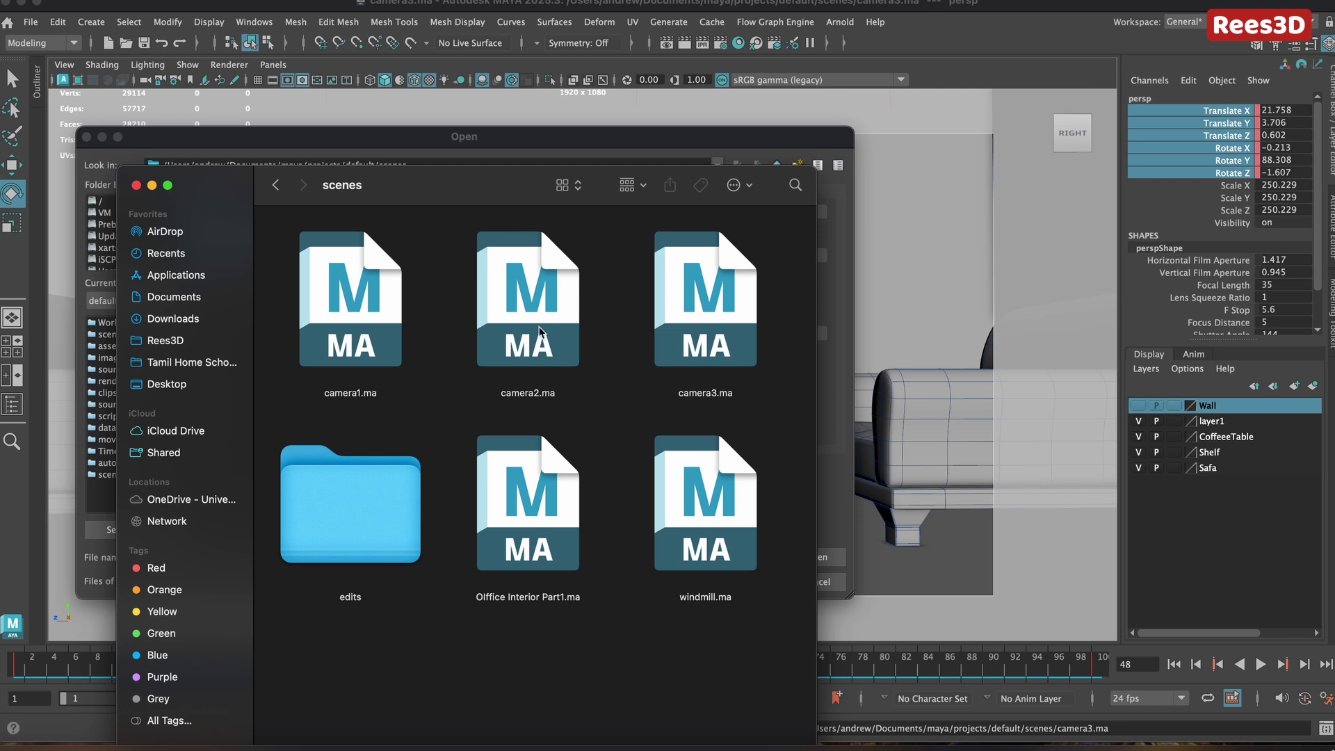
- View the file actions menu for camera2.ma
right_click(532, 305)
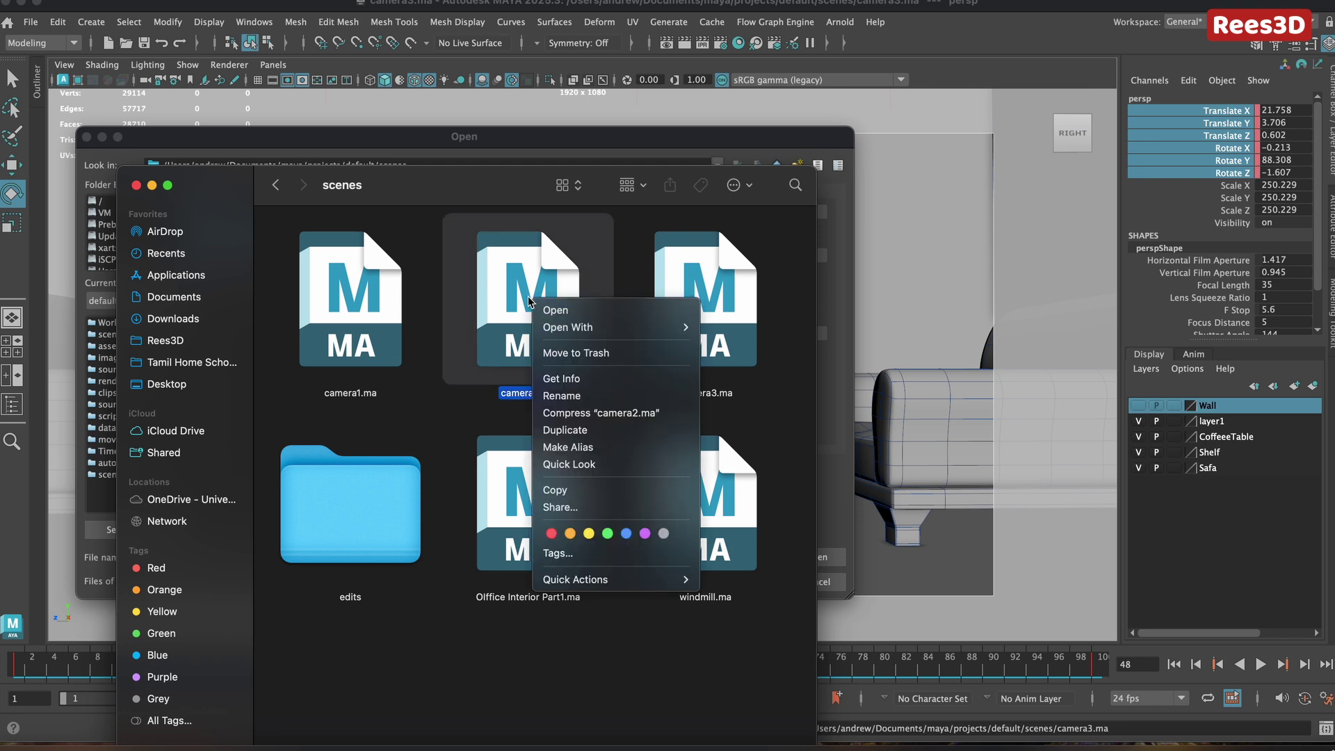
click(525, 294)
right_click(524, 294)
mouse_move(584, 325)
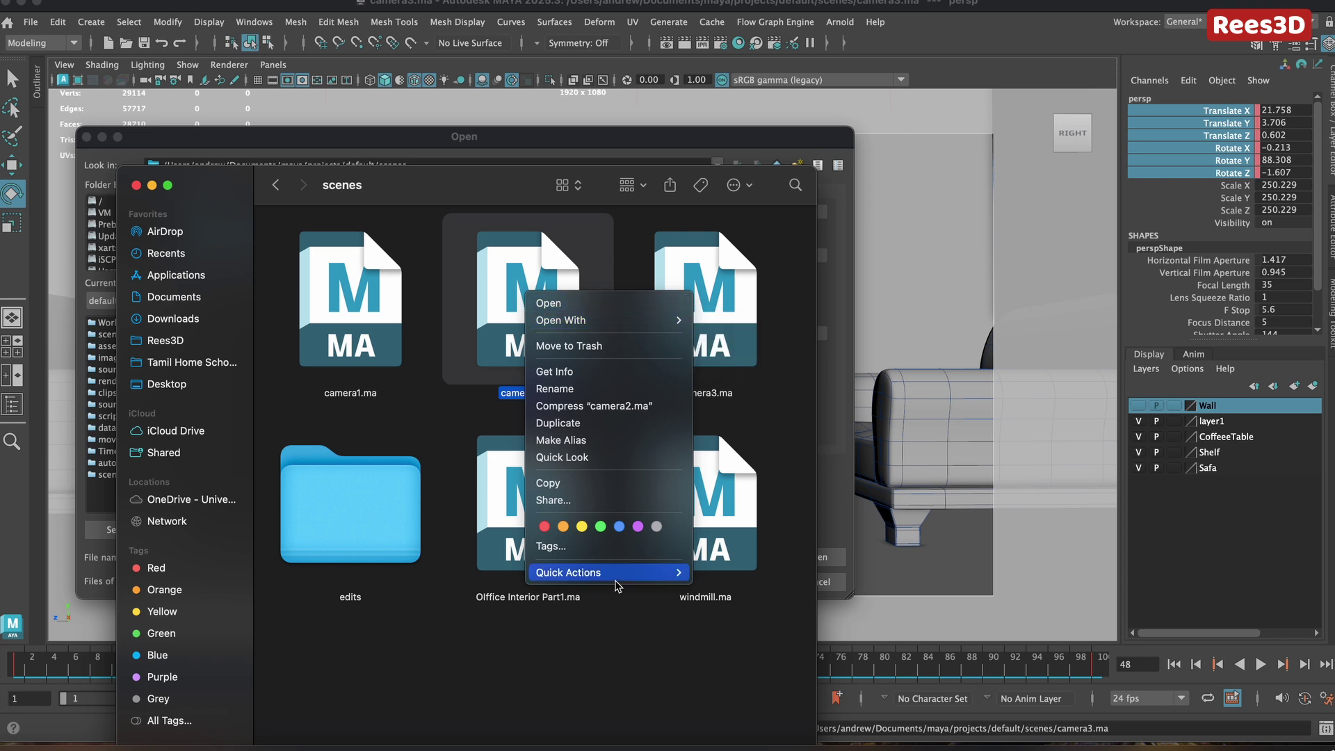
mouse_move(619, 583)
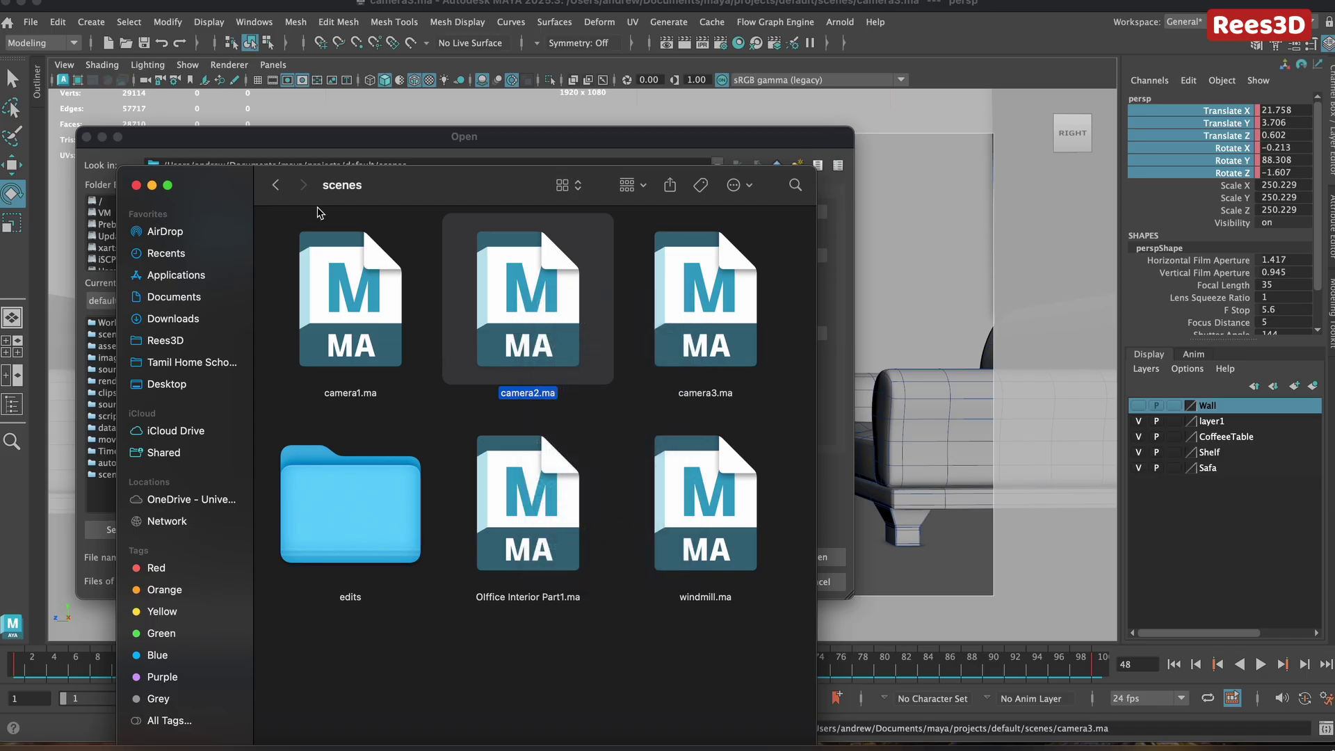
- Return to the default project folder and open its images folder
click(276, 188)
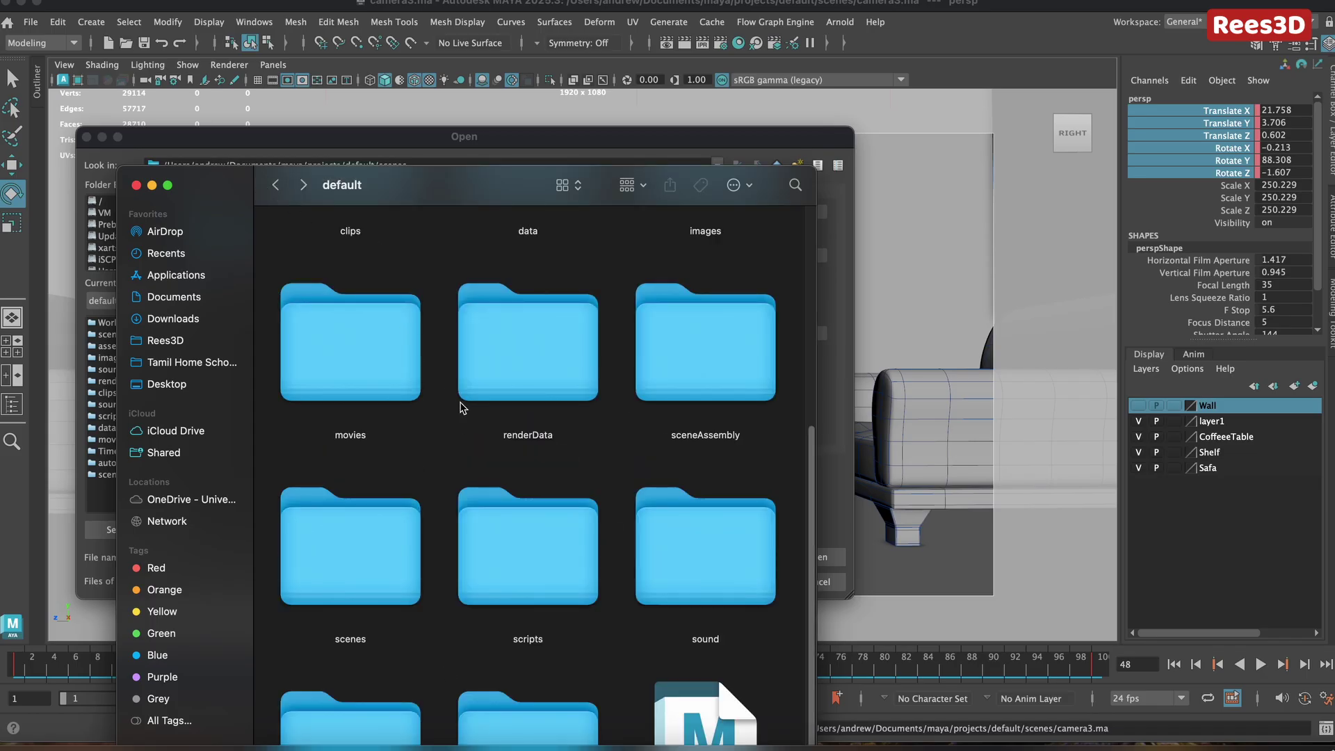
scroll(684, 592, up, 3)
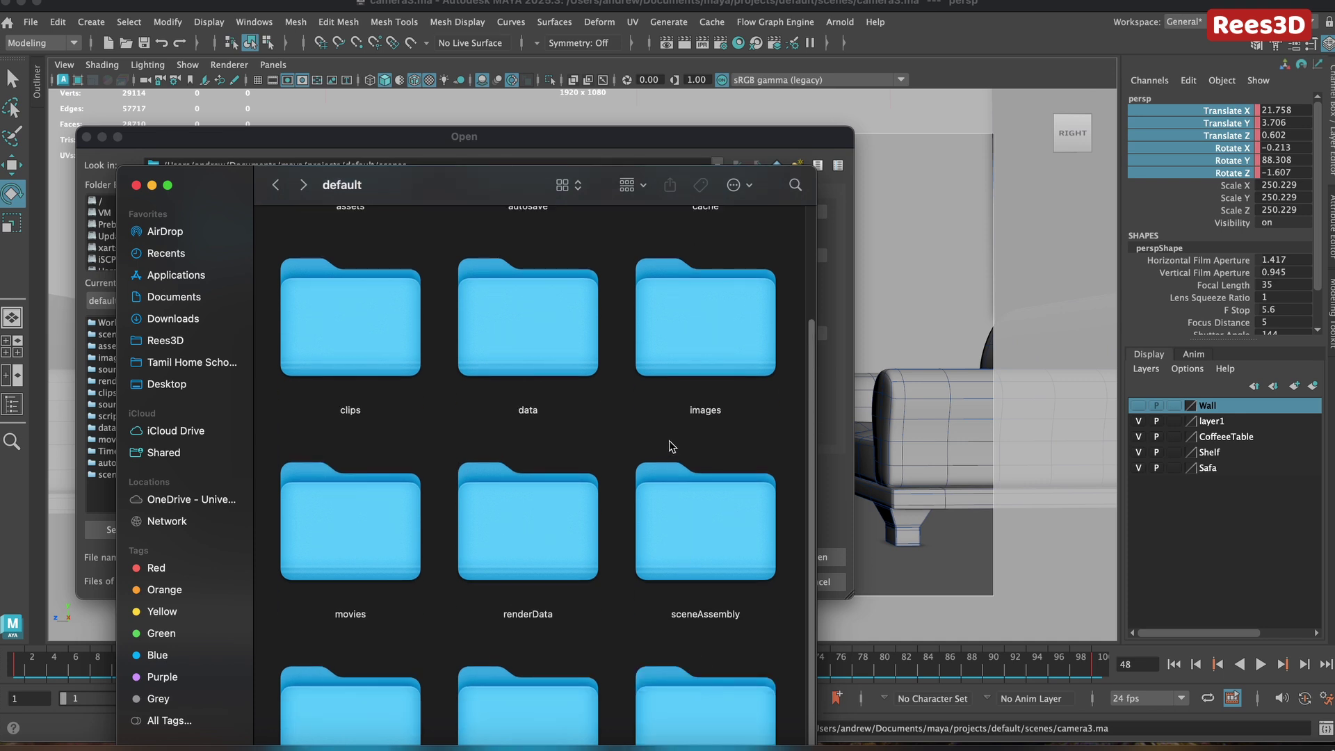
double_click(703, 337)
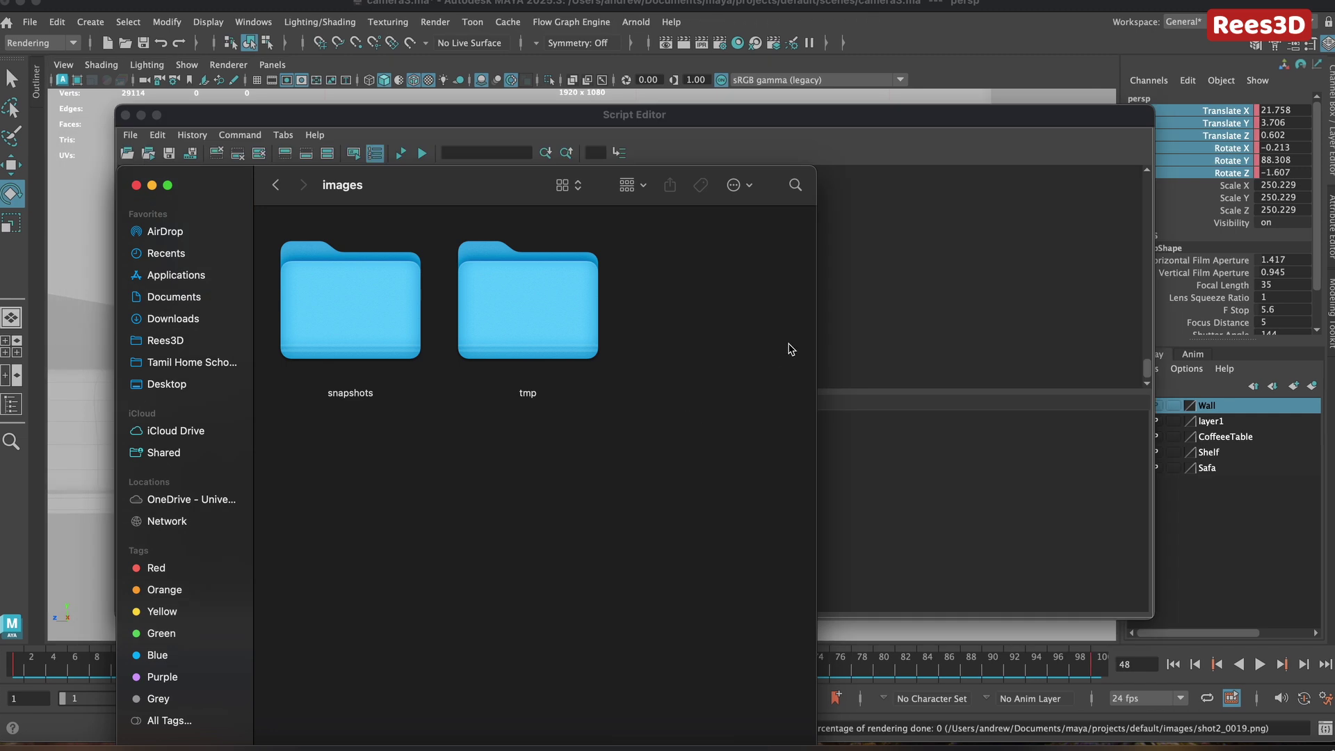
- Check the empty snapshots > Living Room No Light folder, then switch Maya to Rendering menus
double_click(381, 299)
double_click(381, 299)
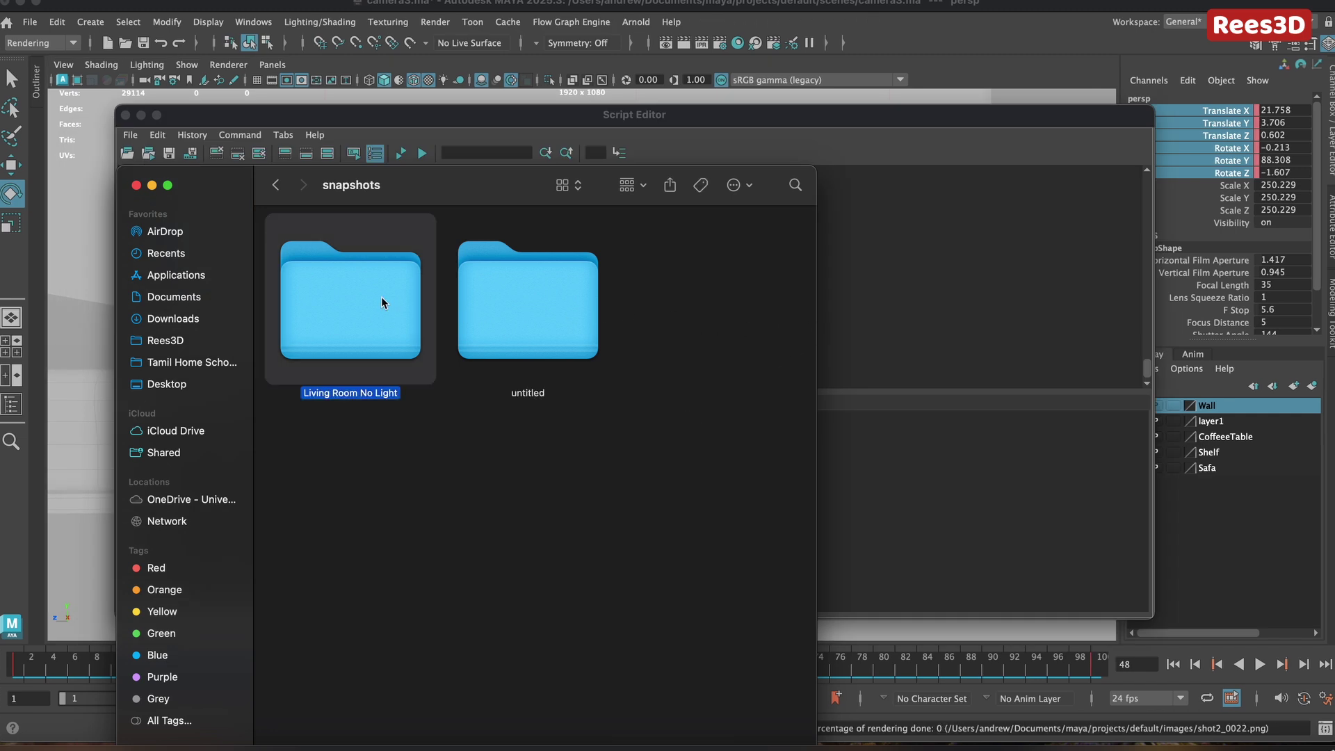
click(284, 193)
click(284, 194)
click(284, 194)
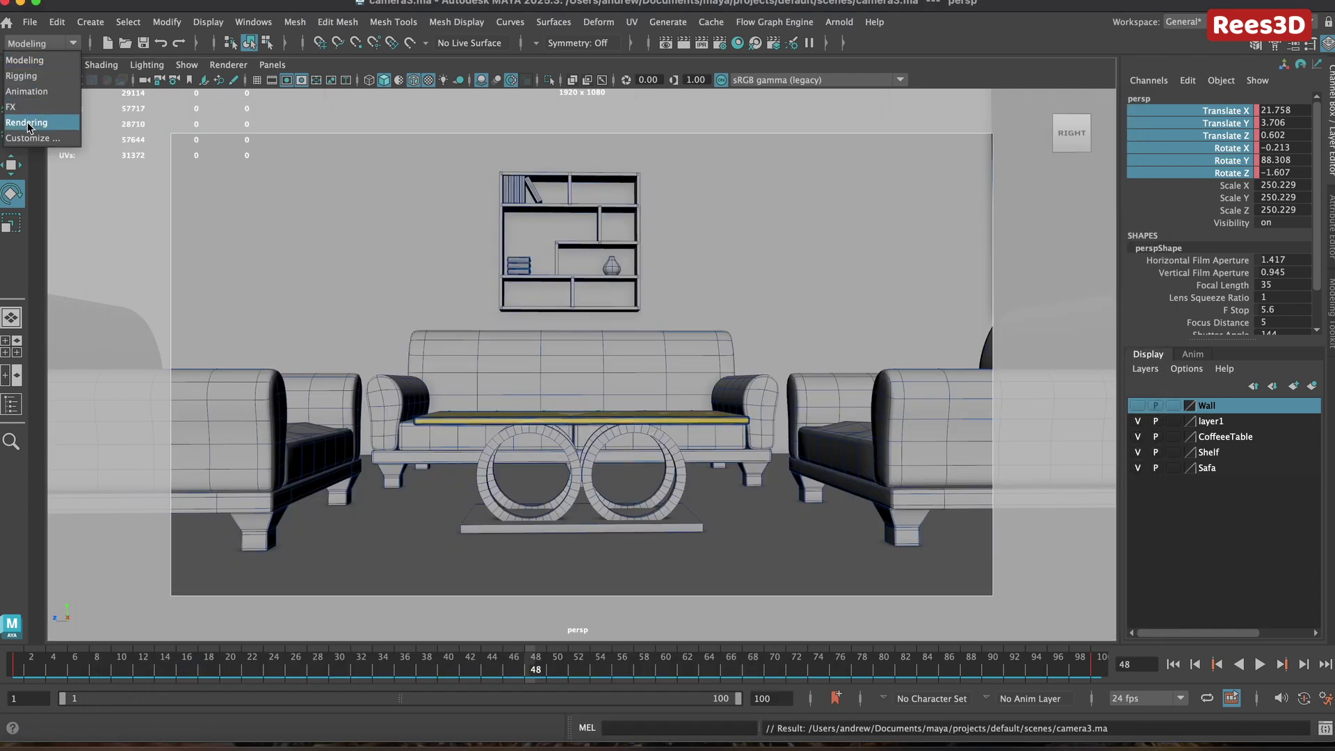
click(30, 127)
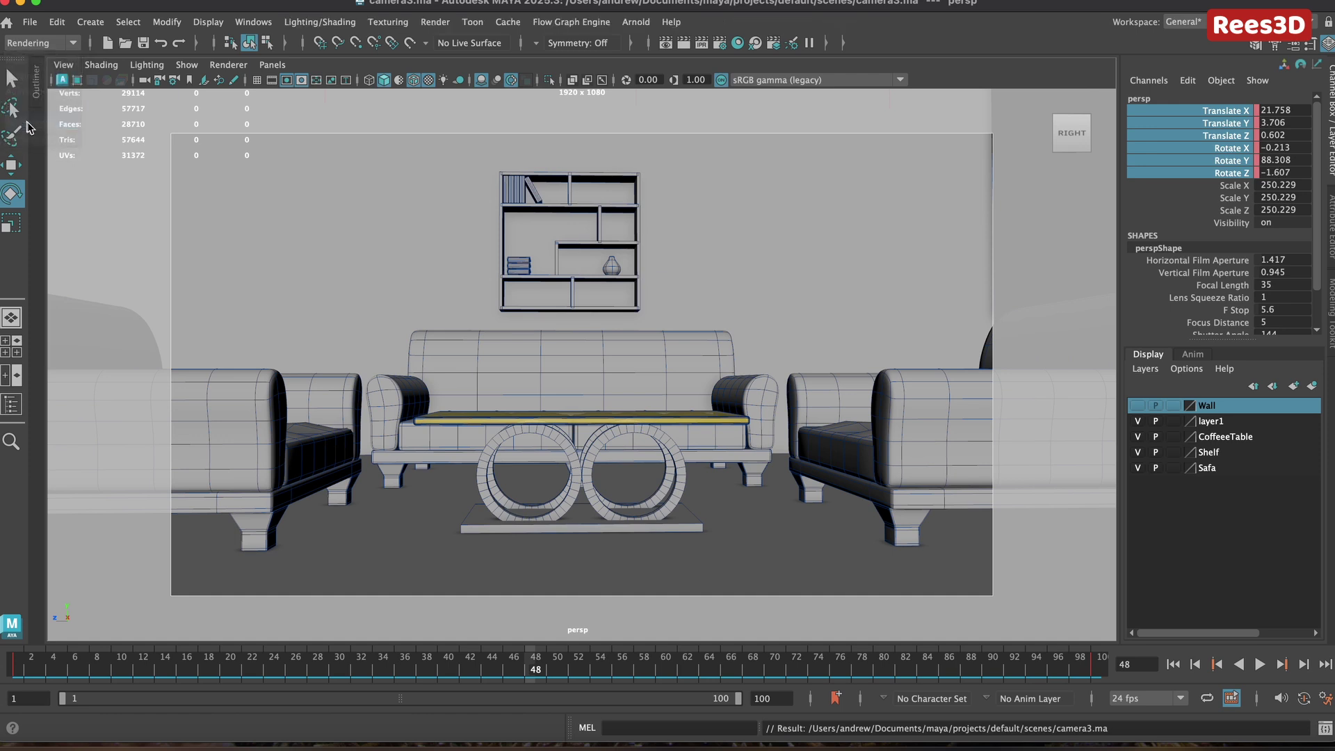
- Render the frame sequence from the persp camera via Render Sequence options
click(426, 27)
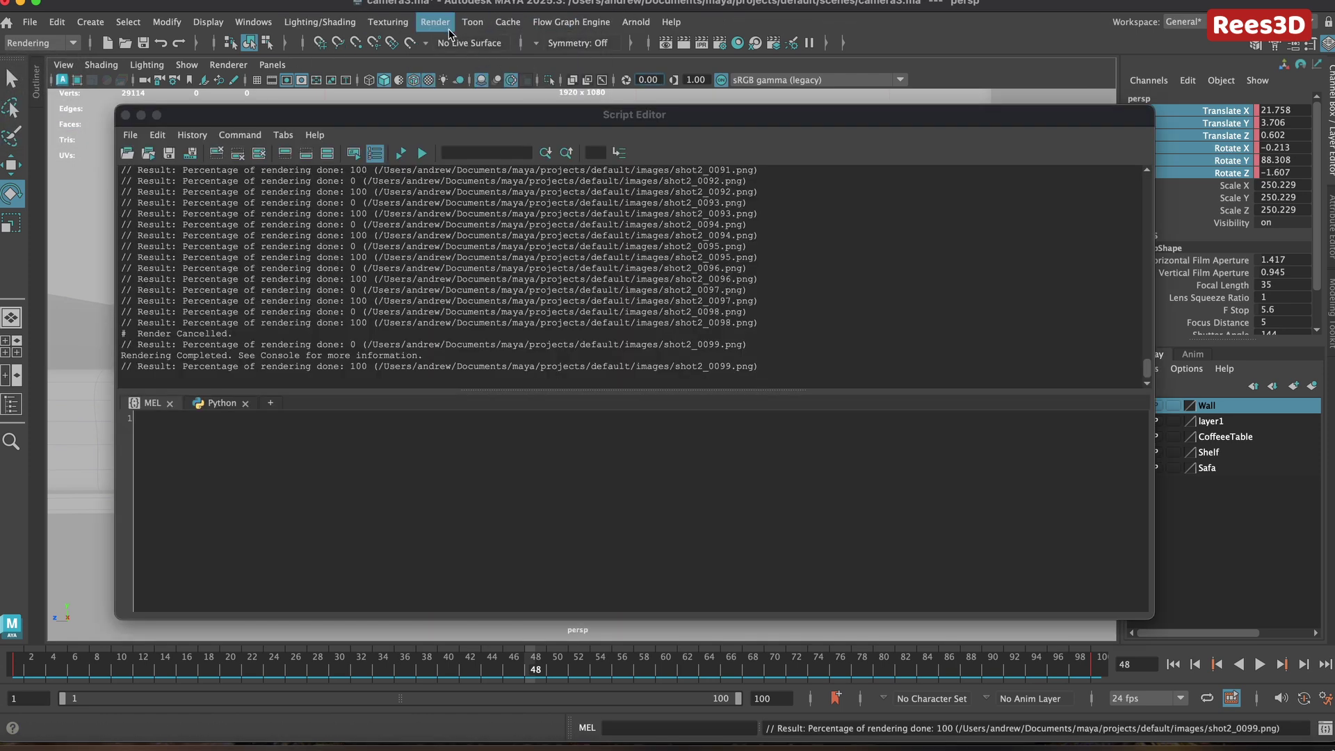
click(435, 21)
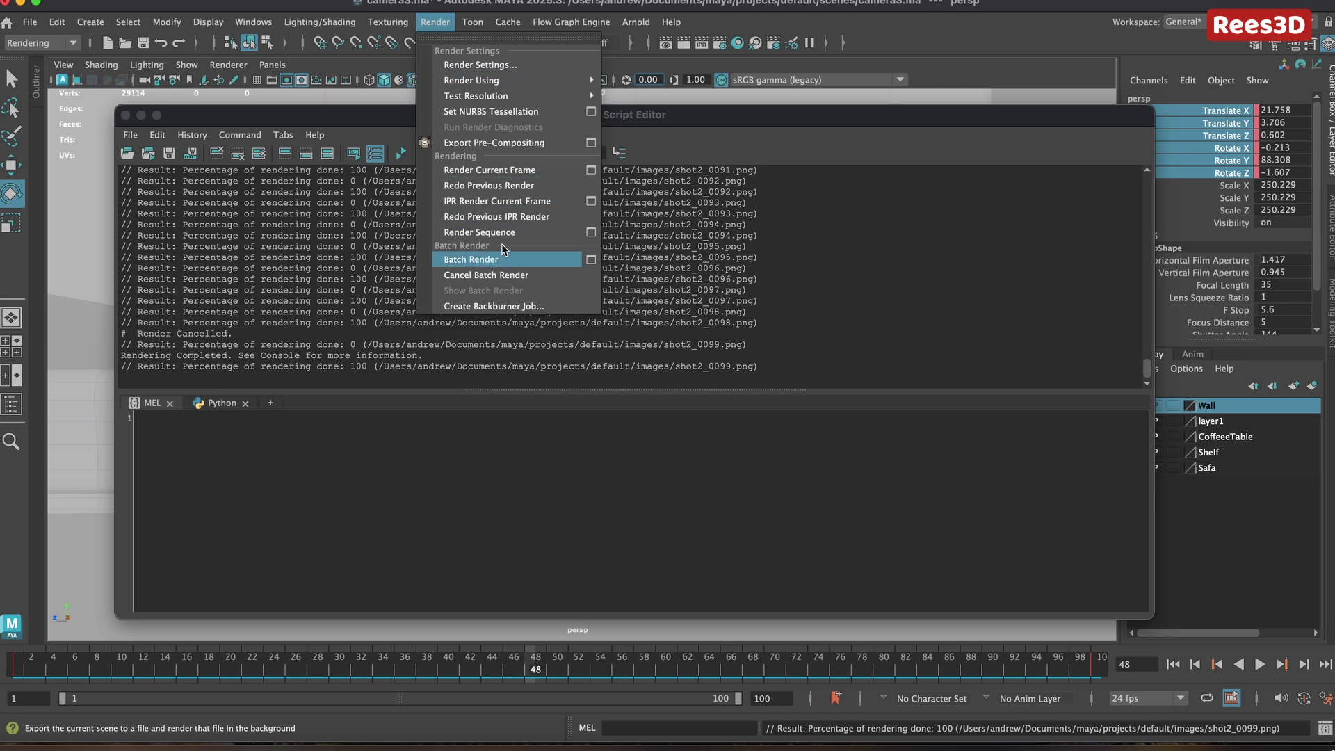
click(591, 233)
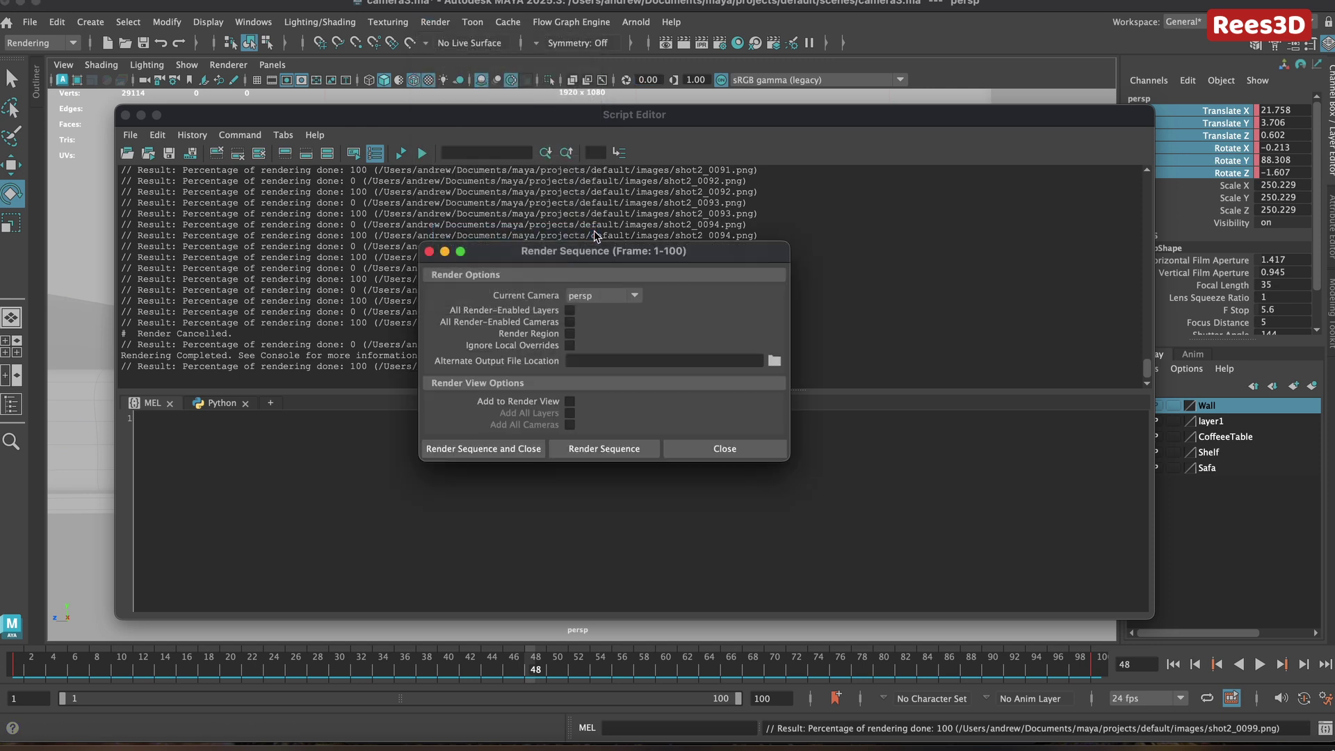
click(623, 298)
click(658, 299)
click(484, 449)
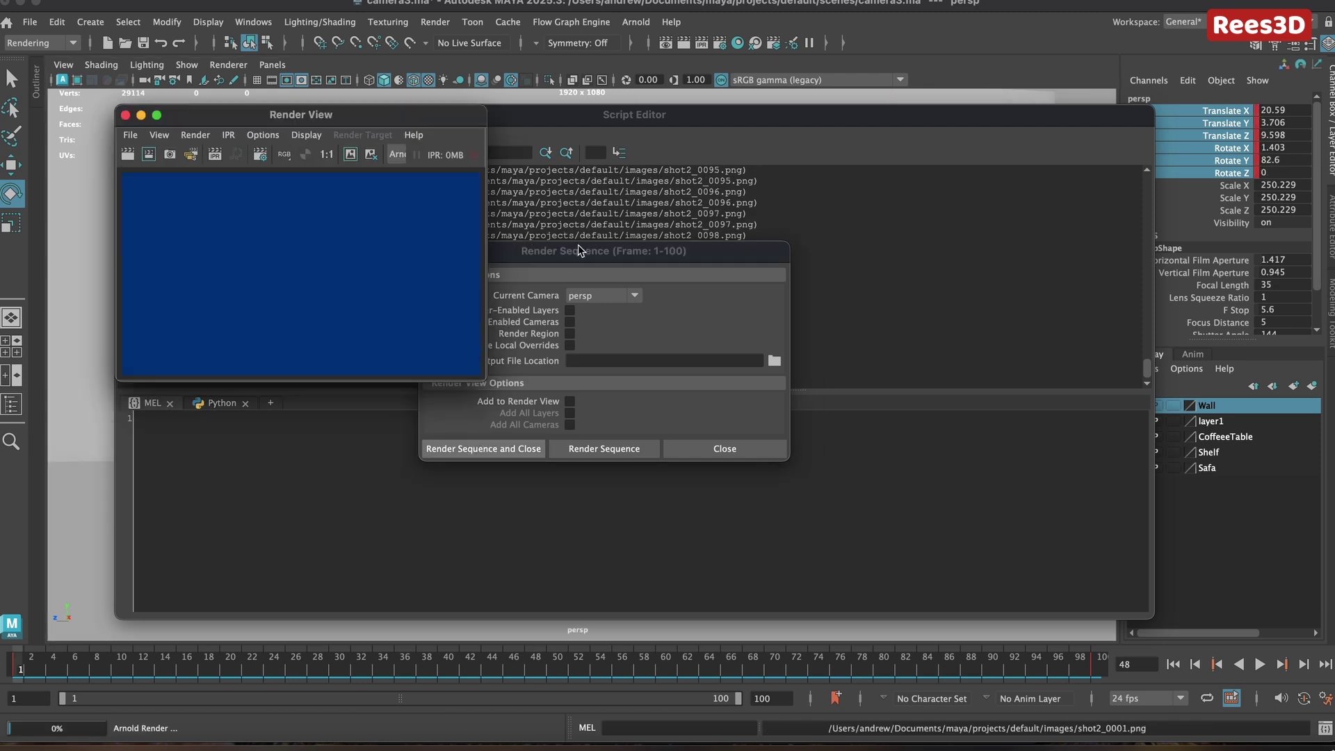
- Move the Render Sequence settings and Render View windows aside
drag(582, 252, 889, 269)
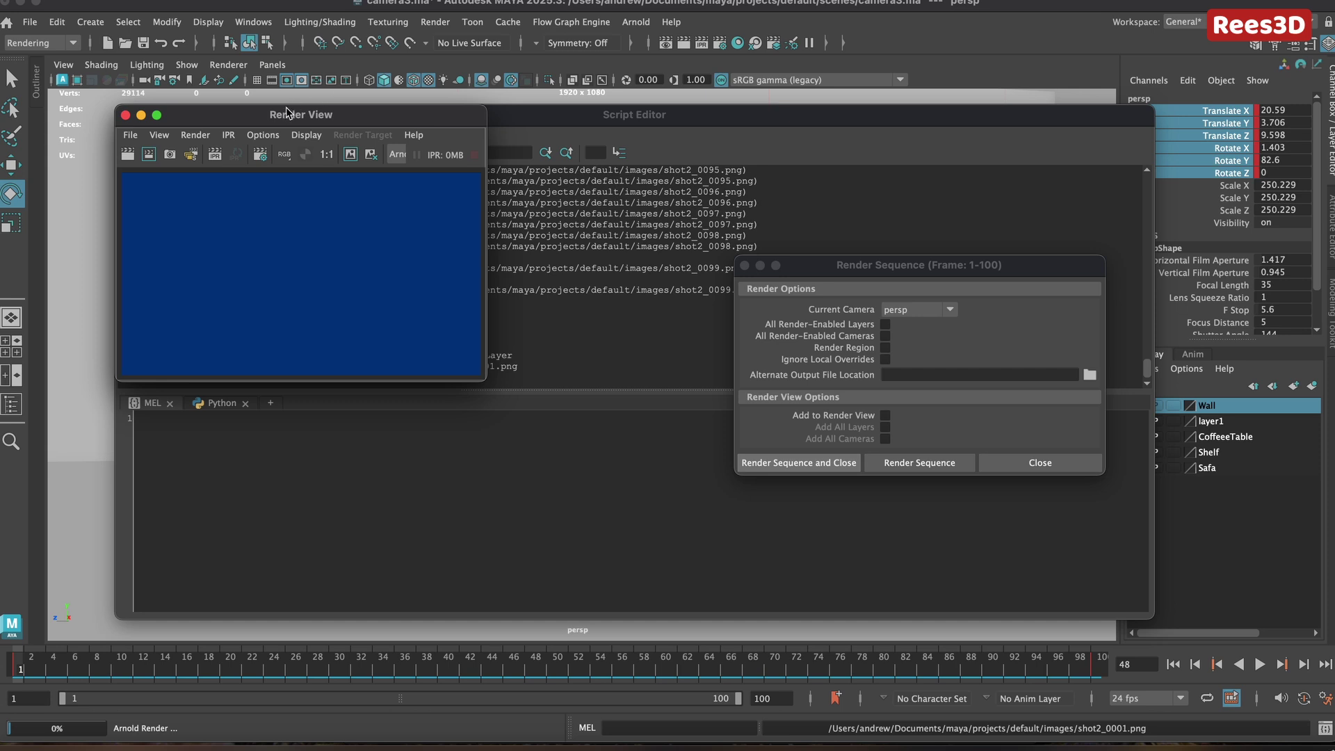
drag(281, 110, 659, 34)
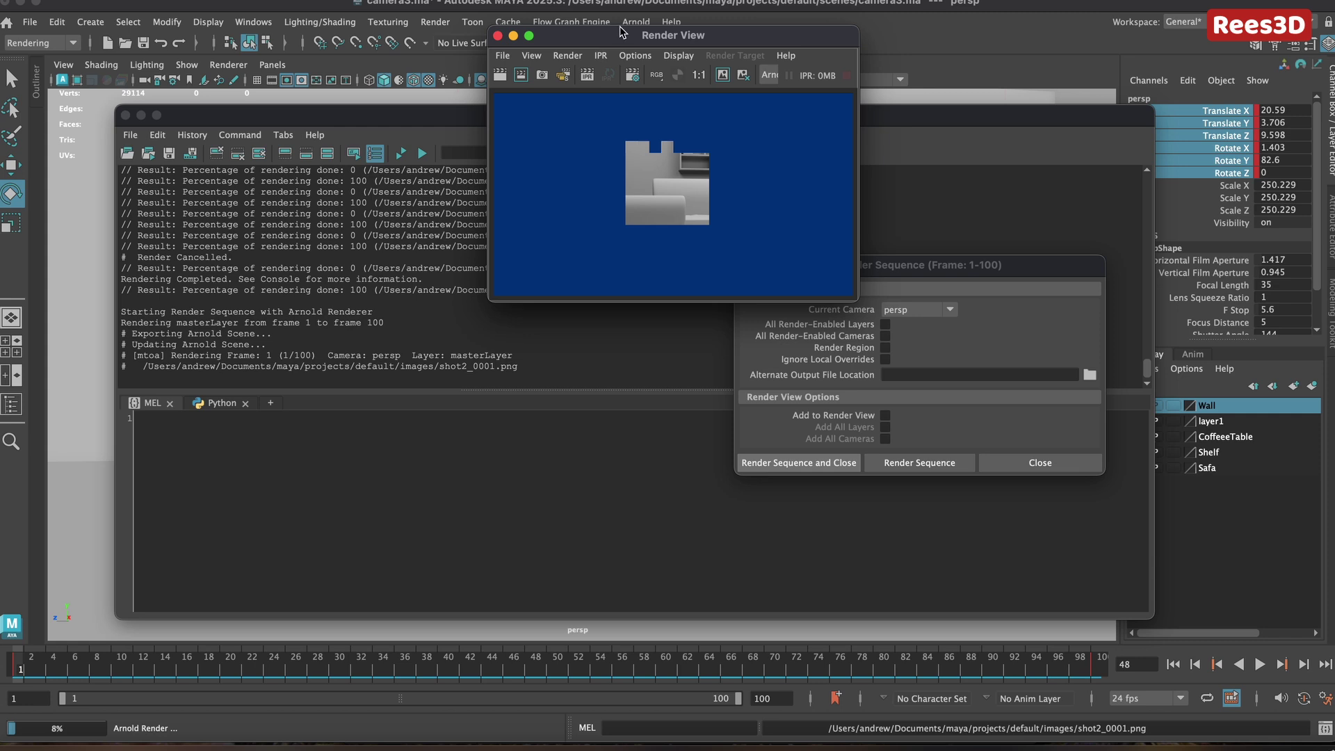
drag(618, 36, 953, 97)
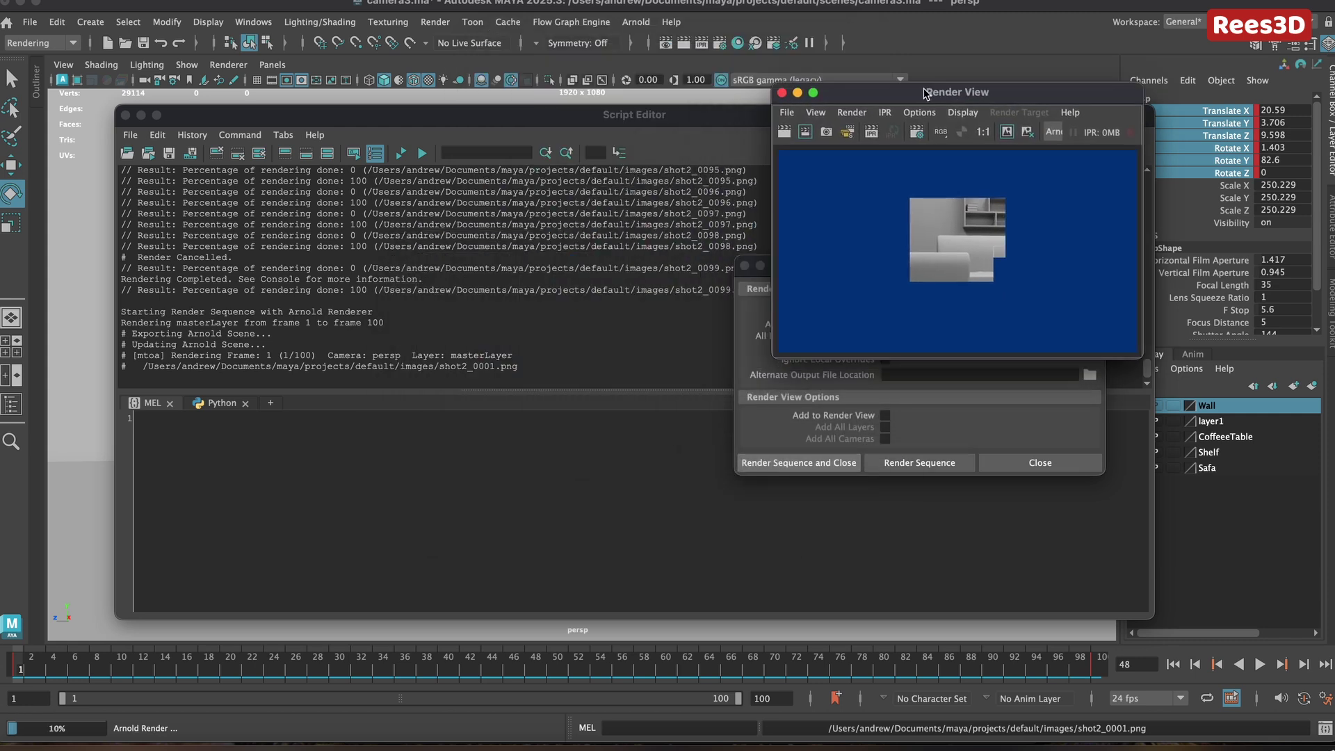